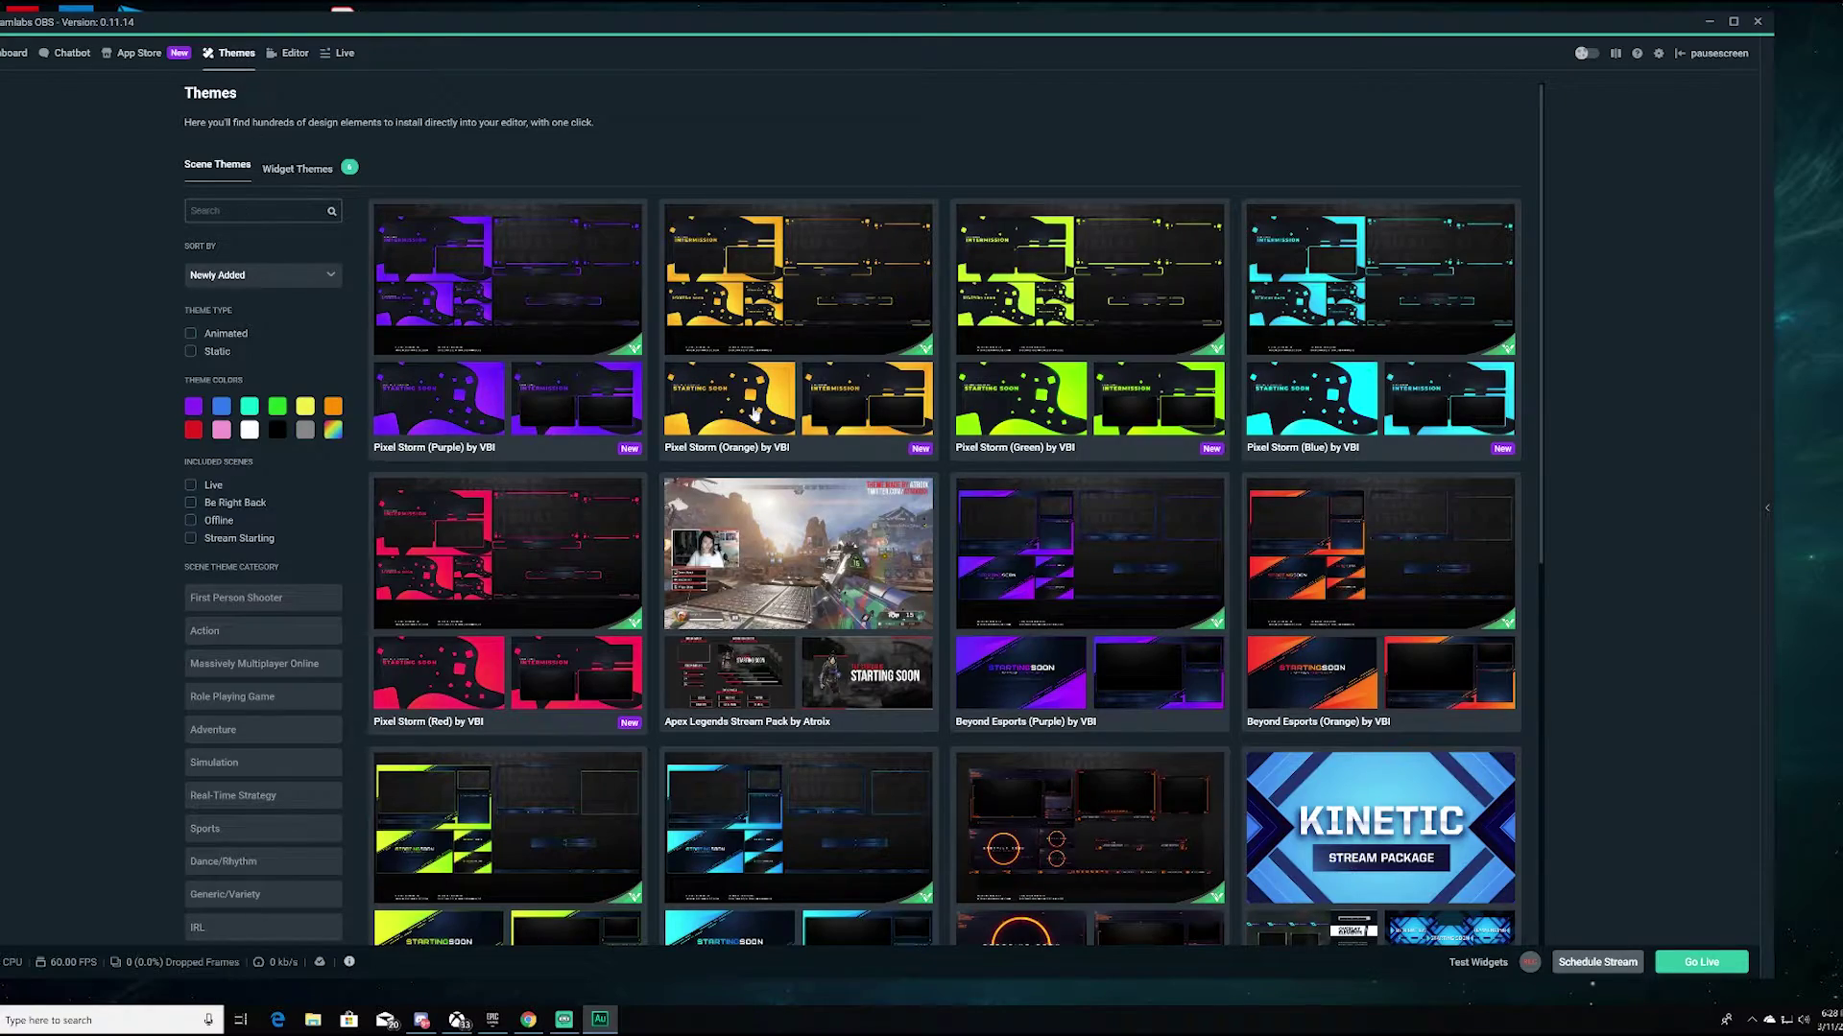
scroll(1308, 438, down, 5)
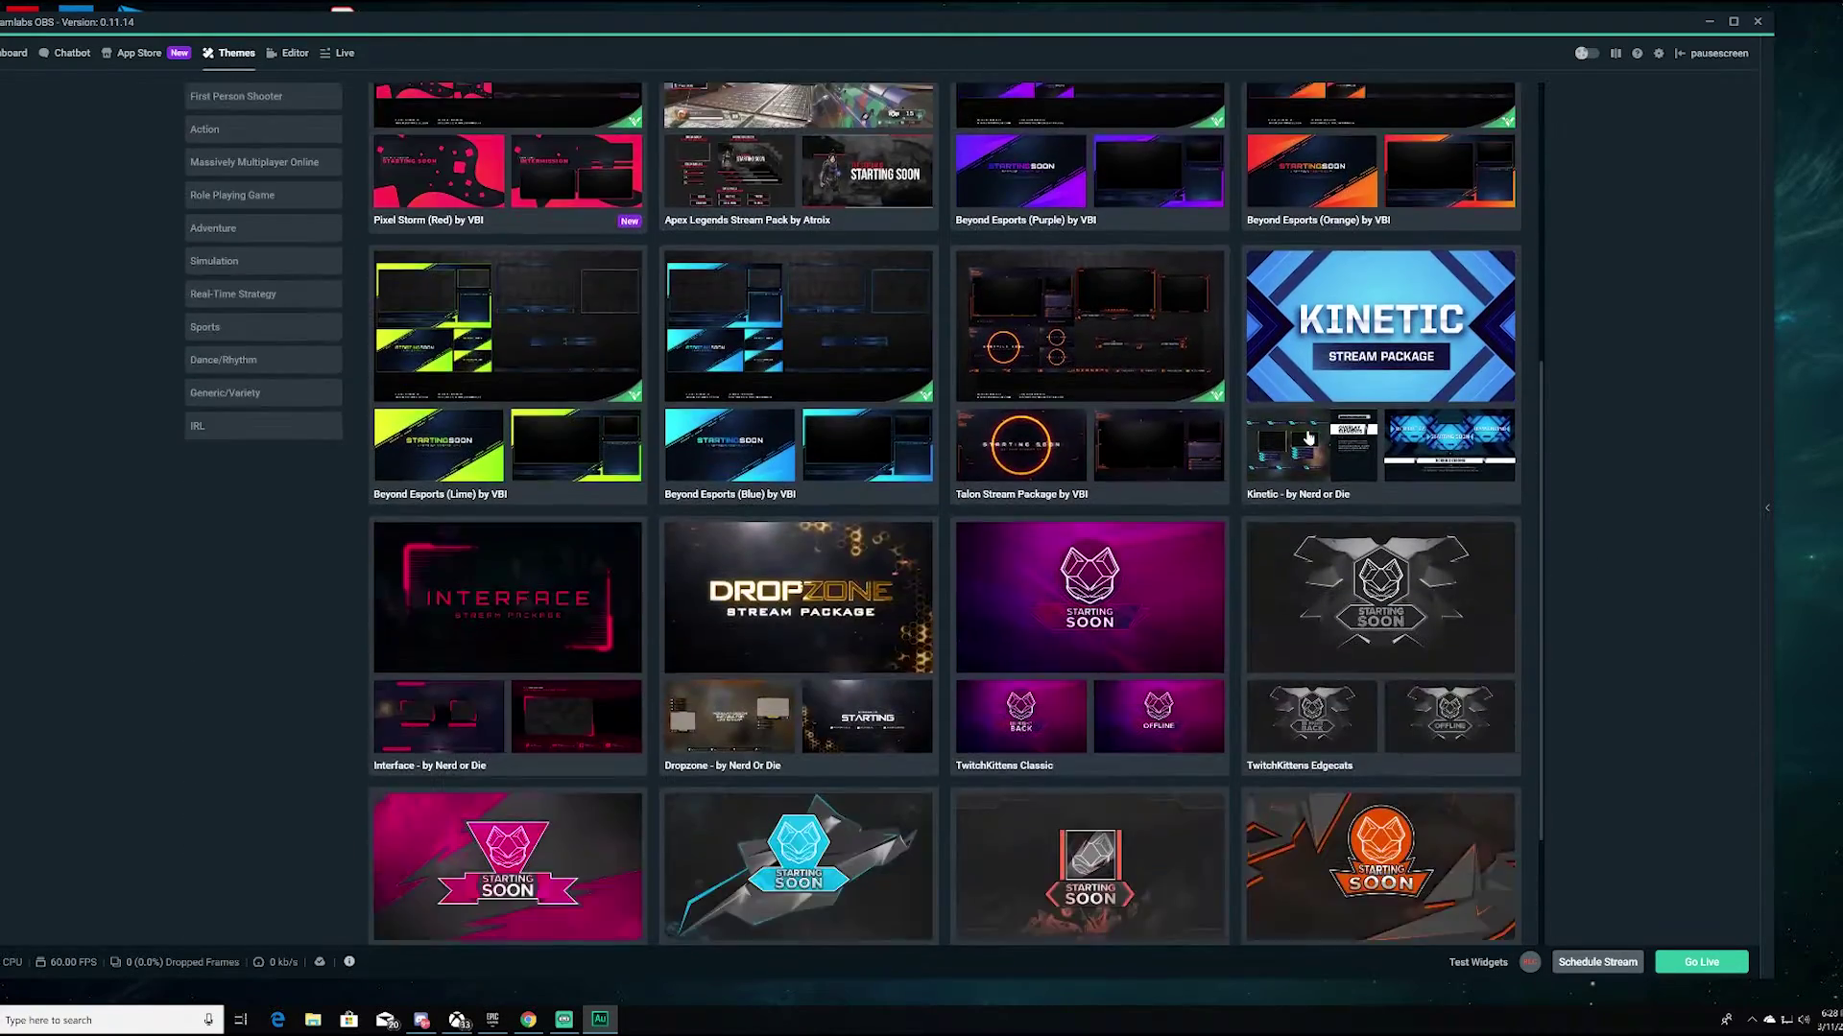
scroll(1308, 437, down, 2)
scroll(1309, 435, up, 7)
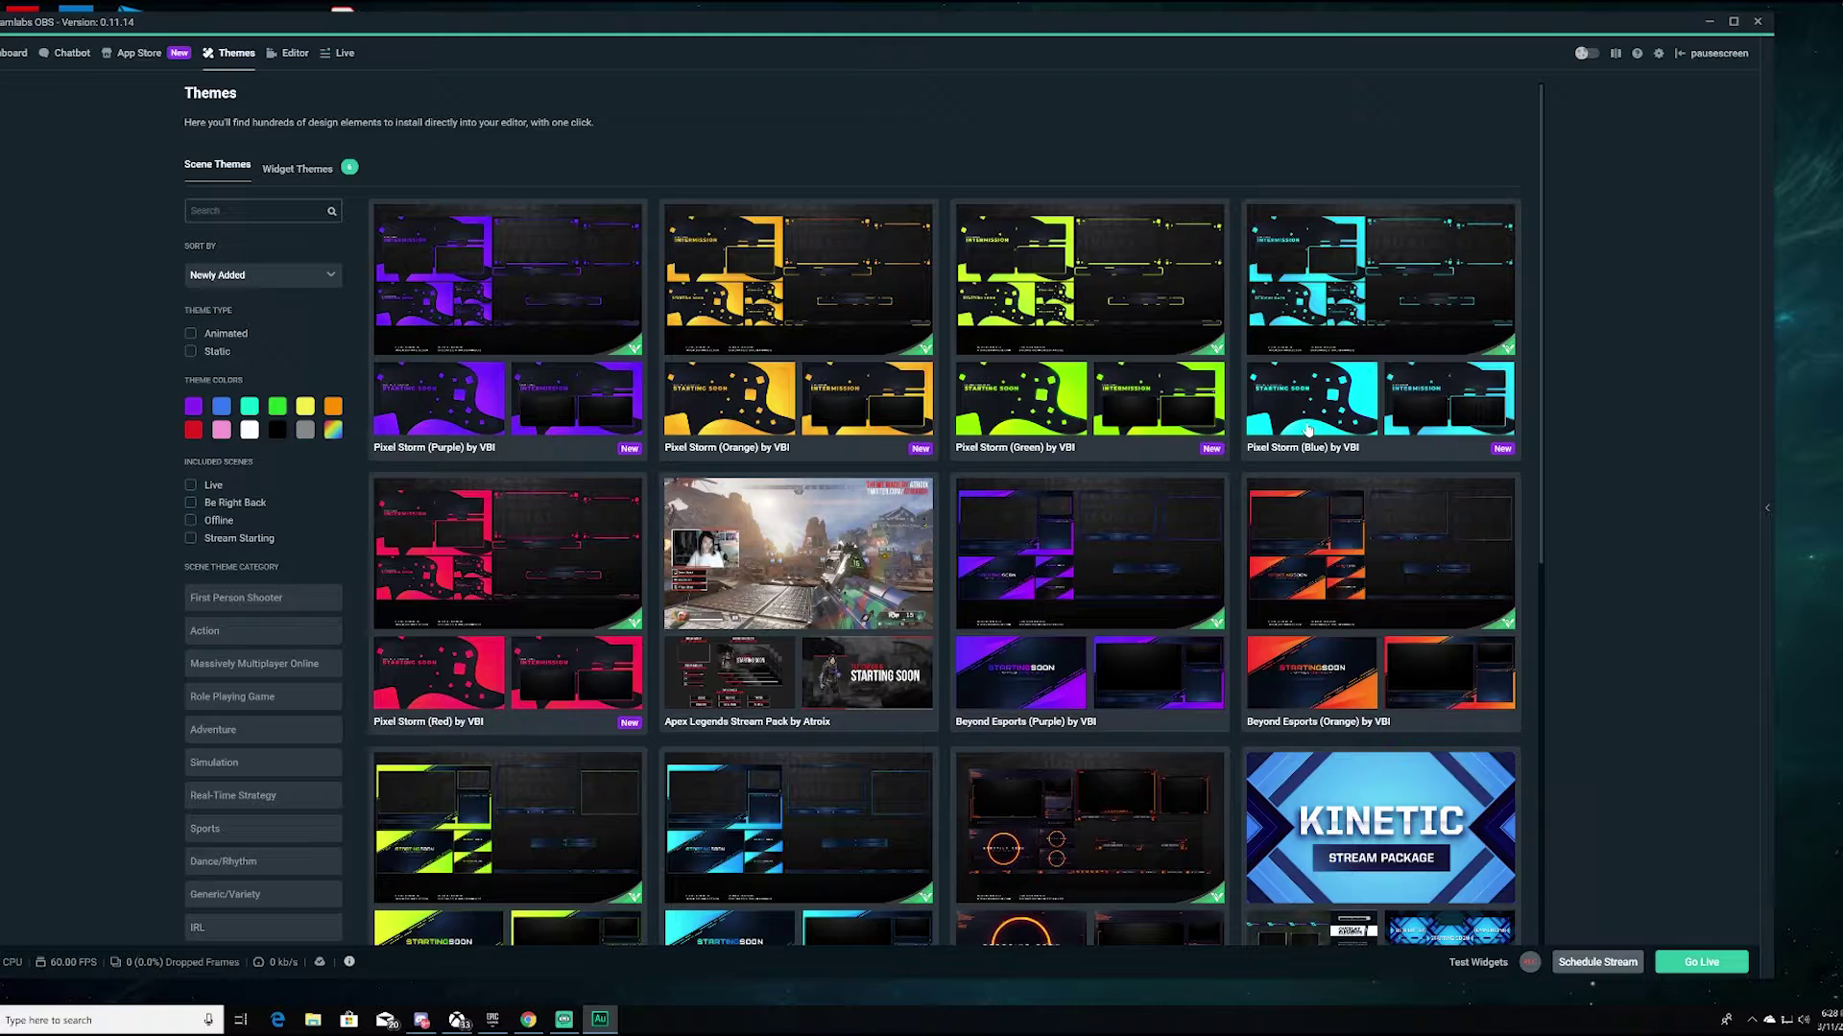
scroll(1308, 431, down, 4)
scroll(1308, 431, up, 3)
scroll(1308, 431, down, 1)
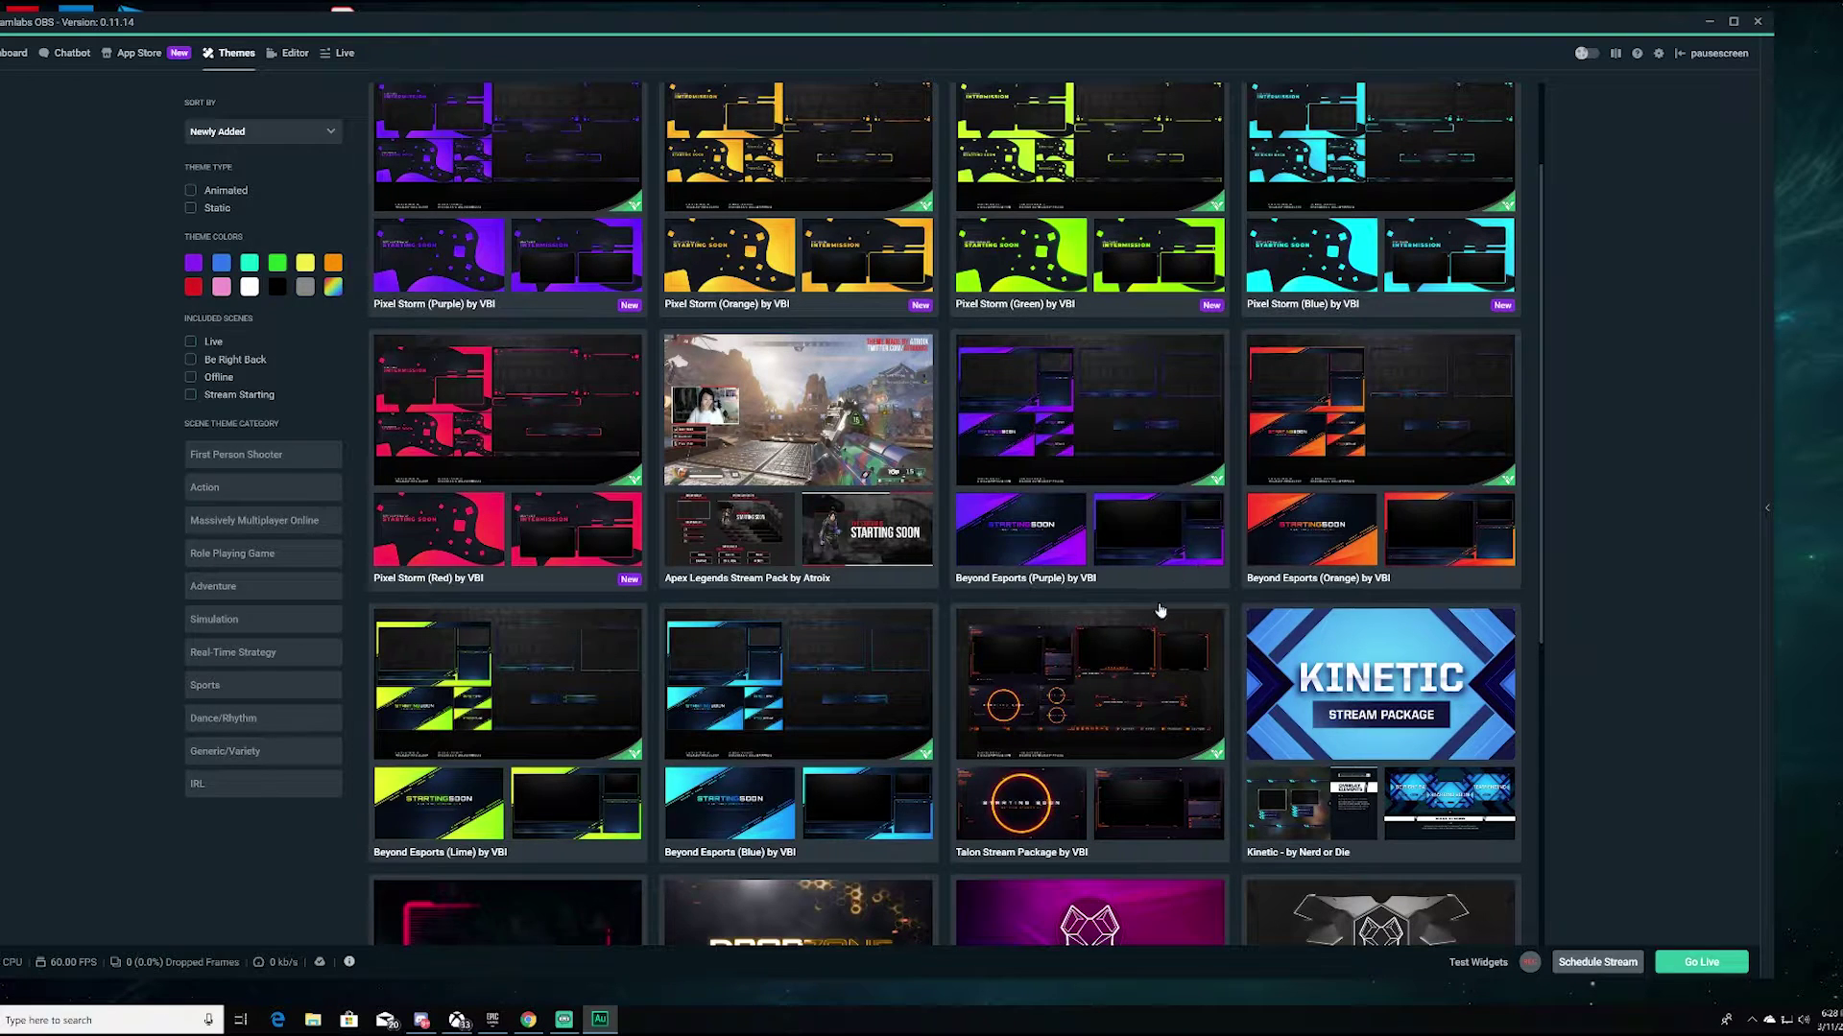
scroll(1159, 610, down, 2)
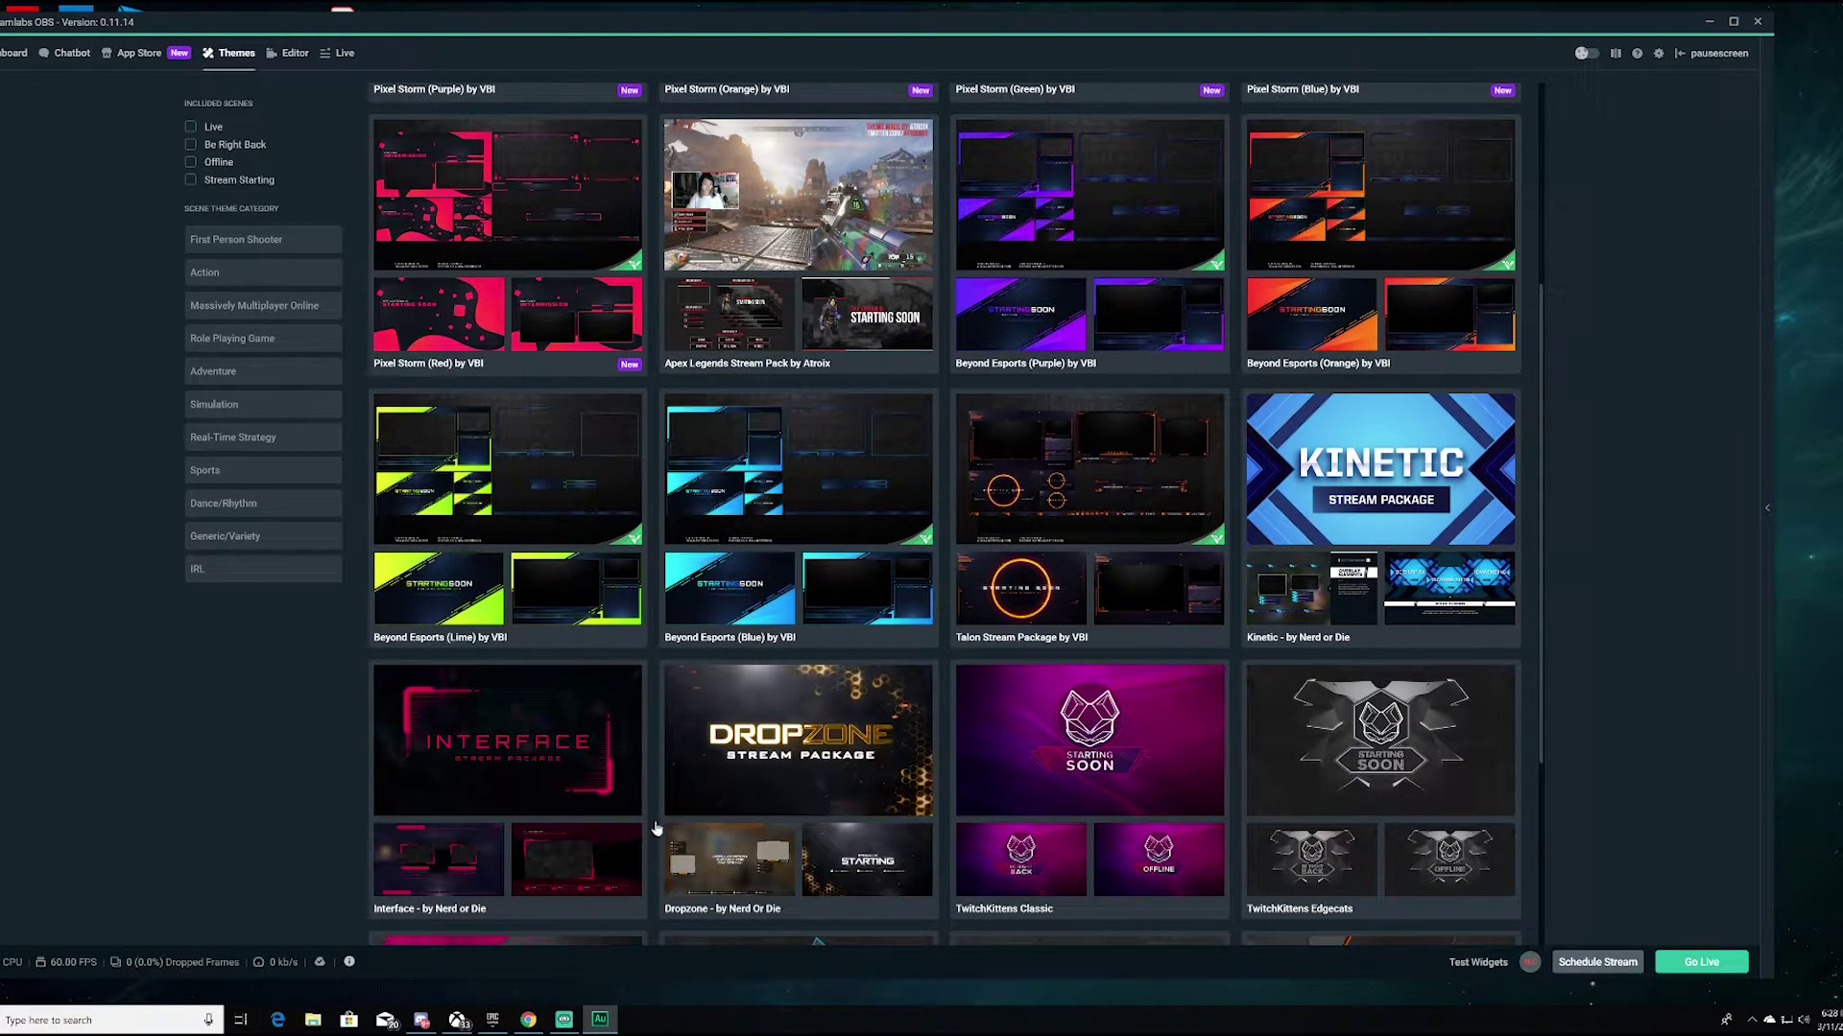
click(797, 746)
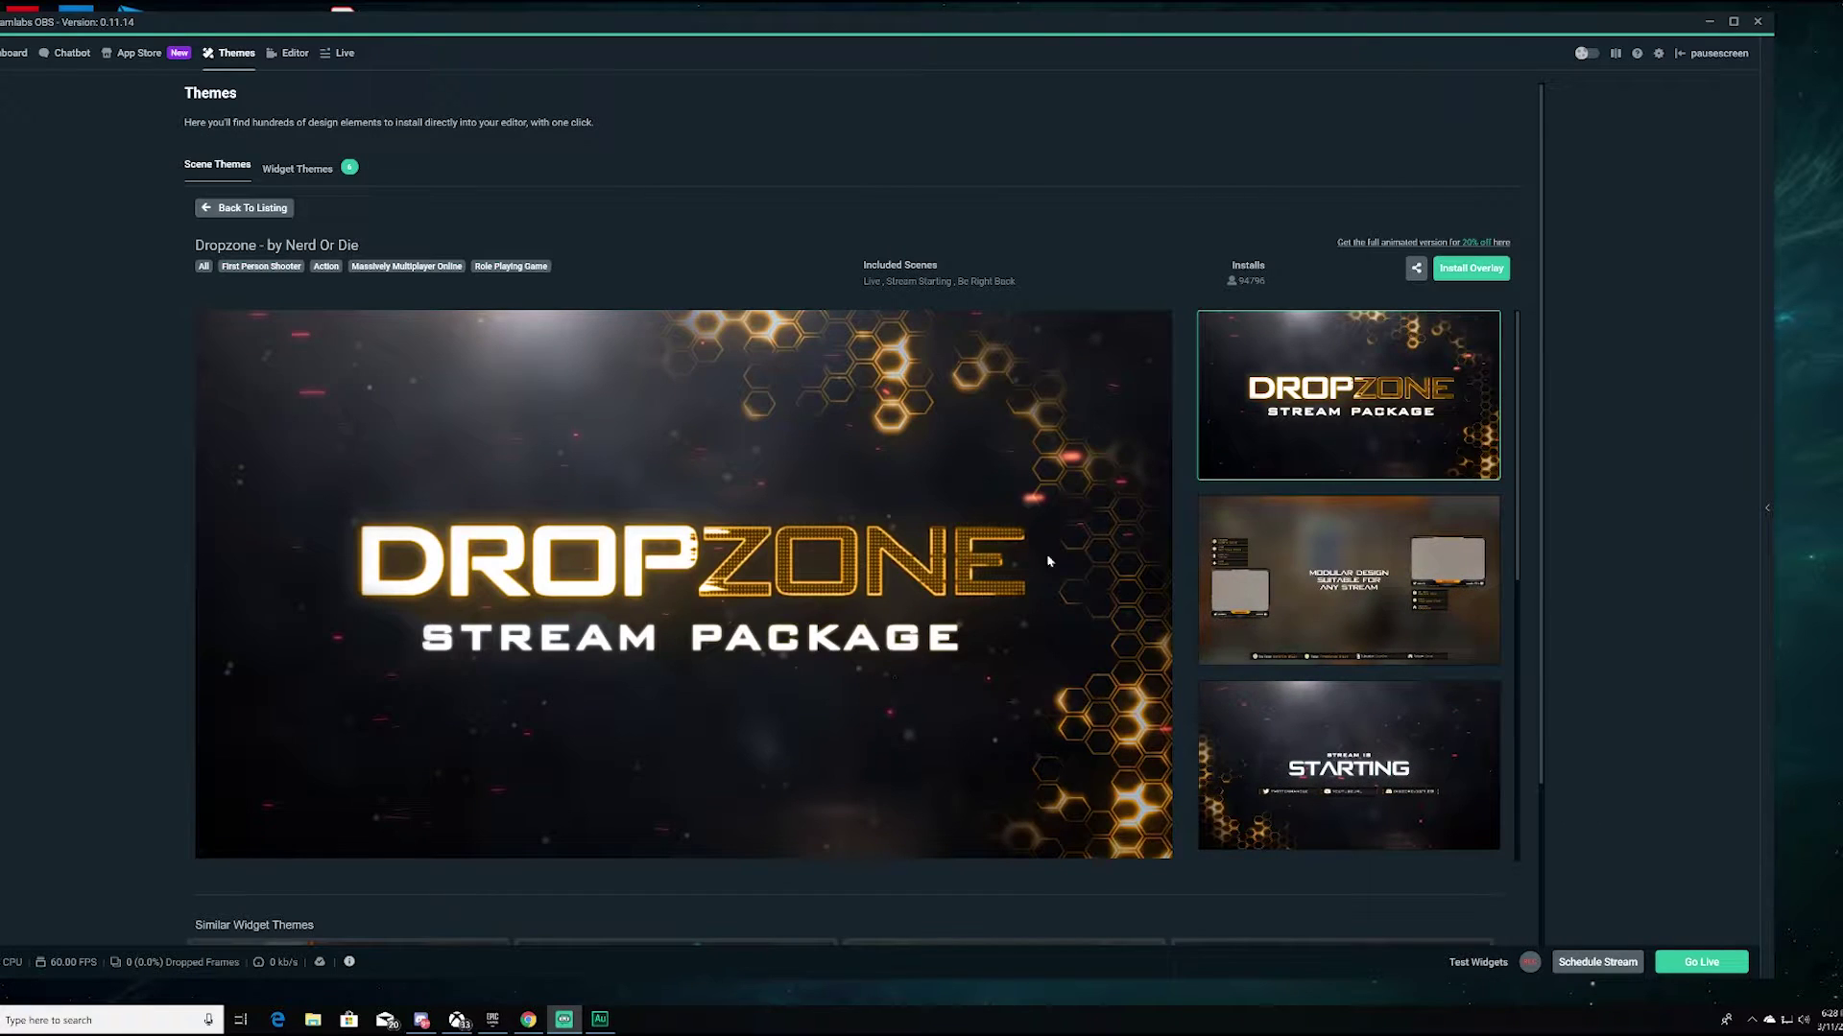
Step: Preview Dropzone's modular layout, starting, Be Right Back, ending and webcam frames scenes
click(1357, 589)
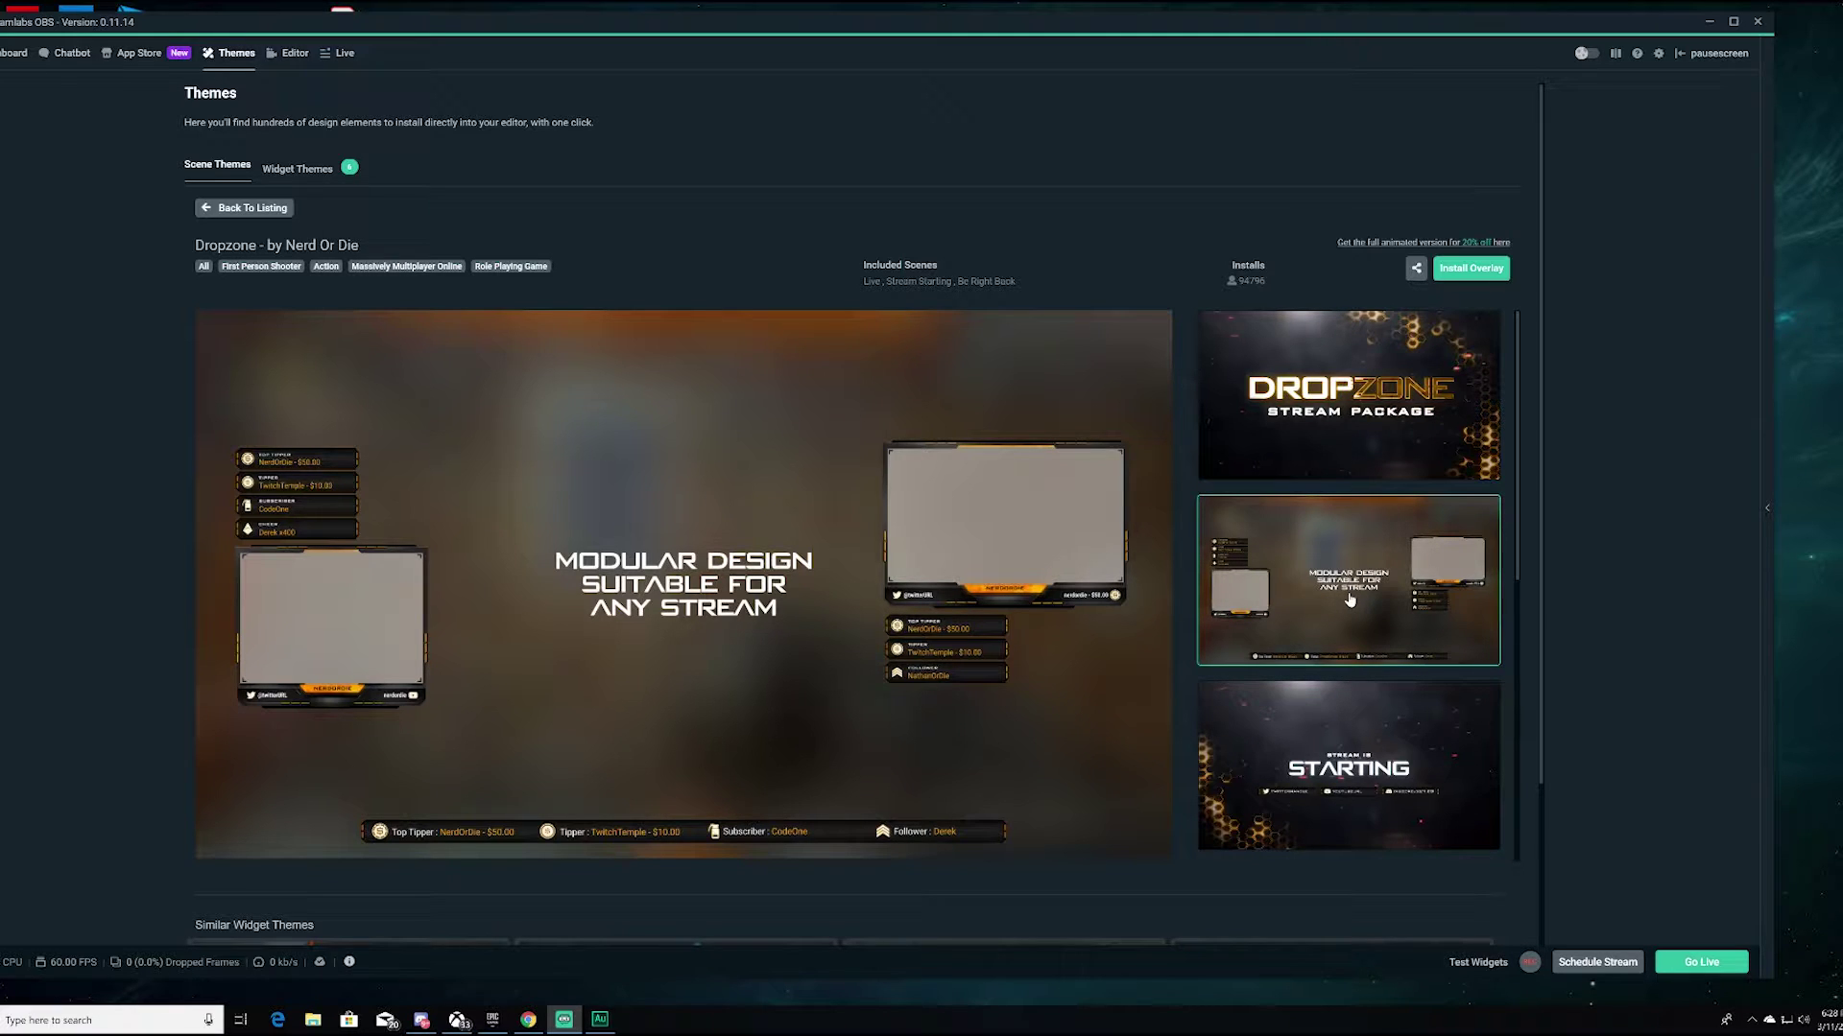
click(1405, 752)
scroll(1382, 739, down, 5)
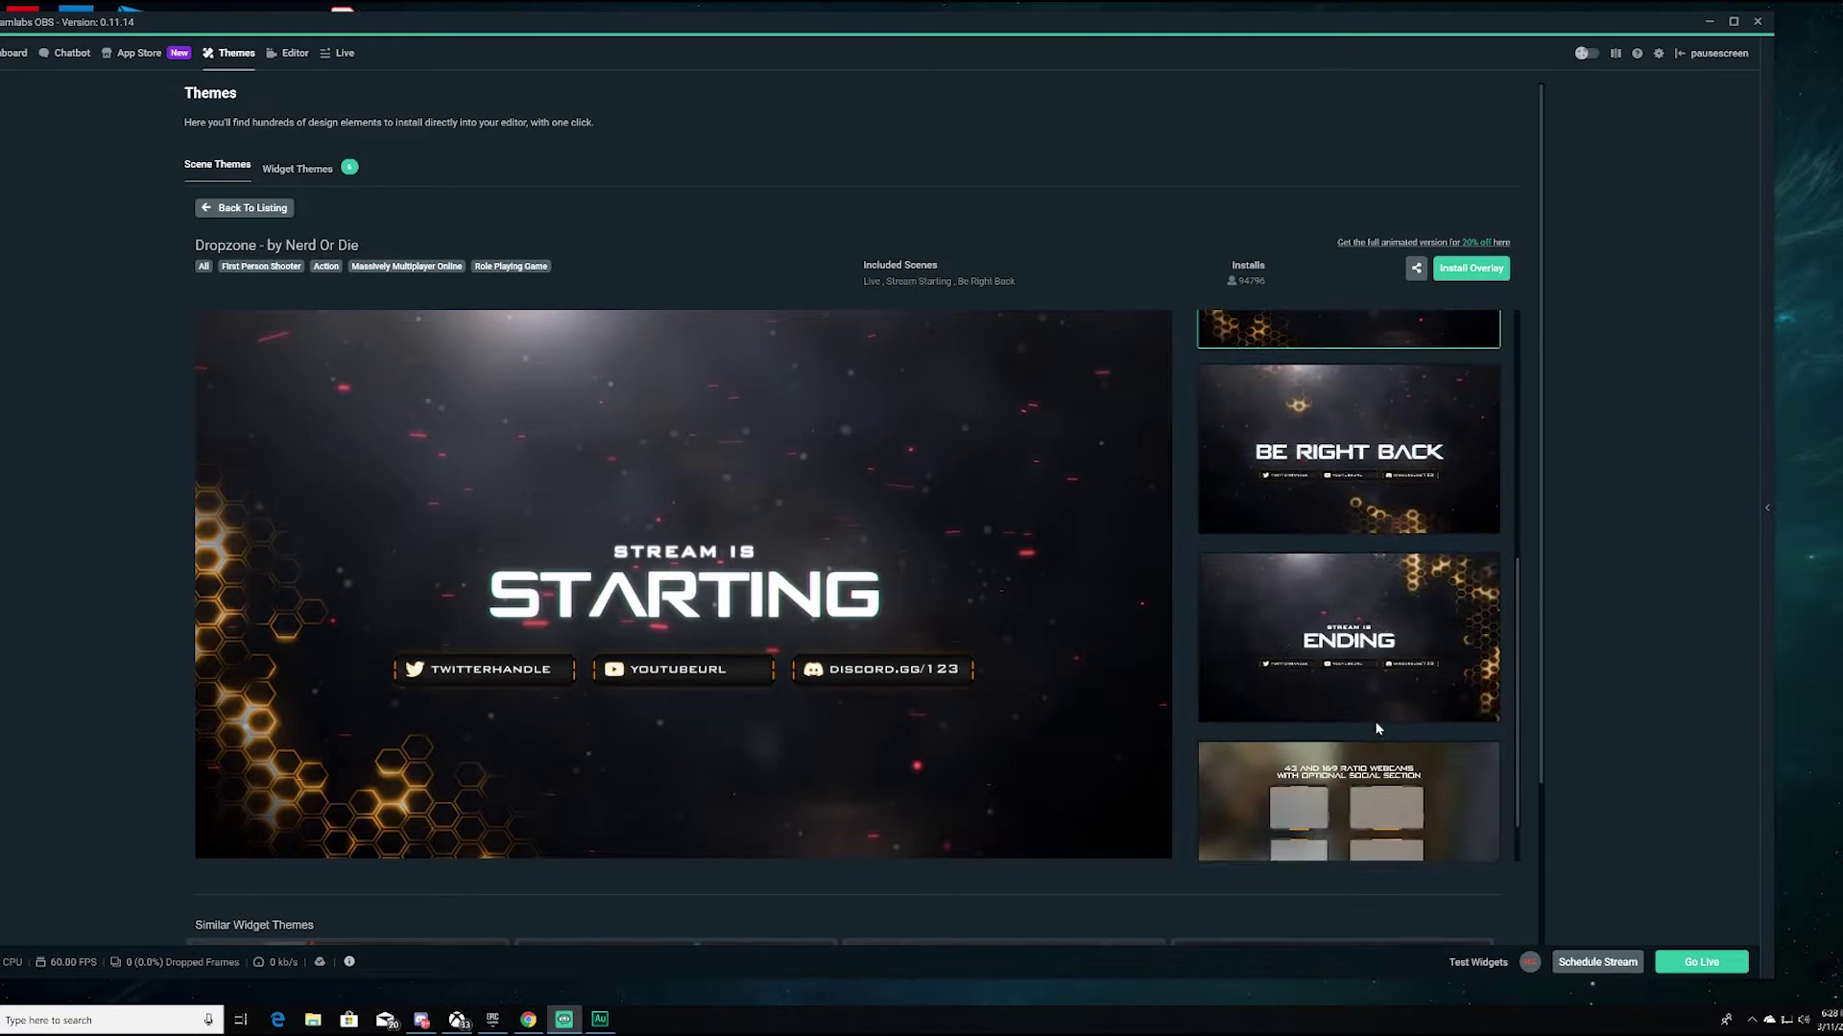
click(1325, 467)
click(1336, 590)
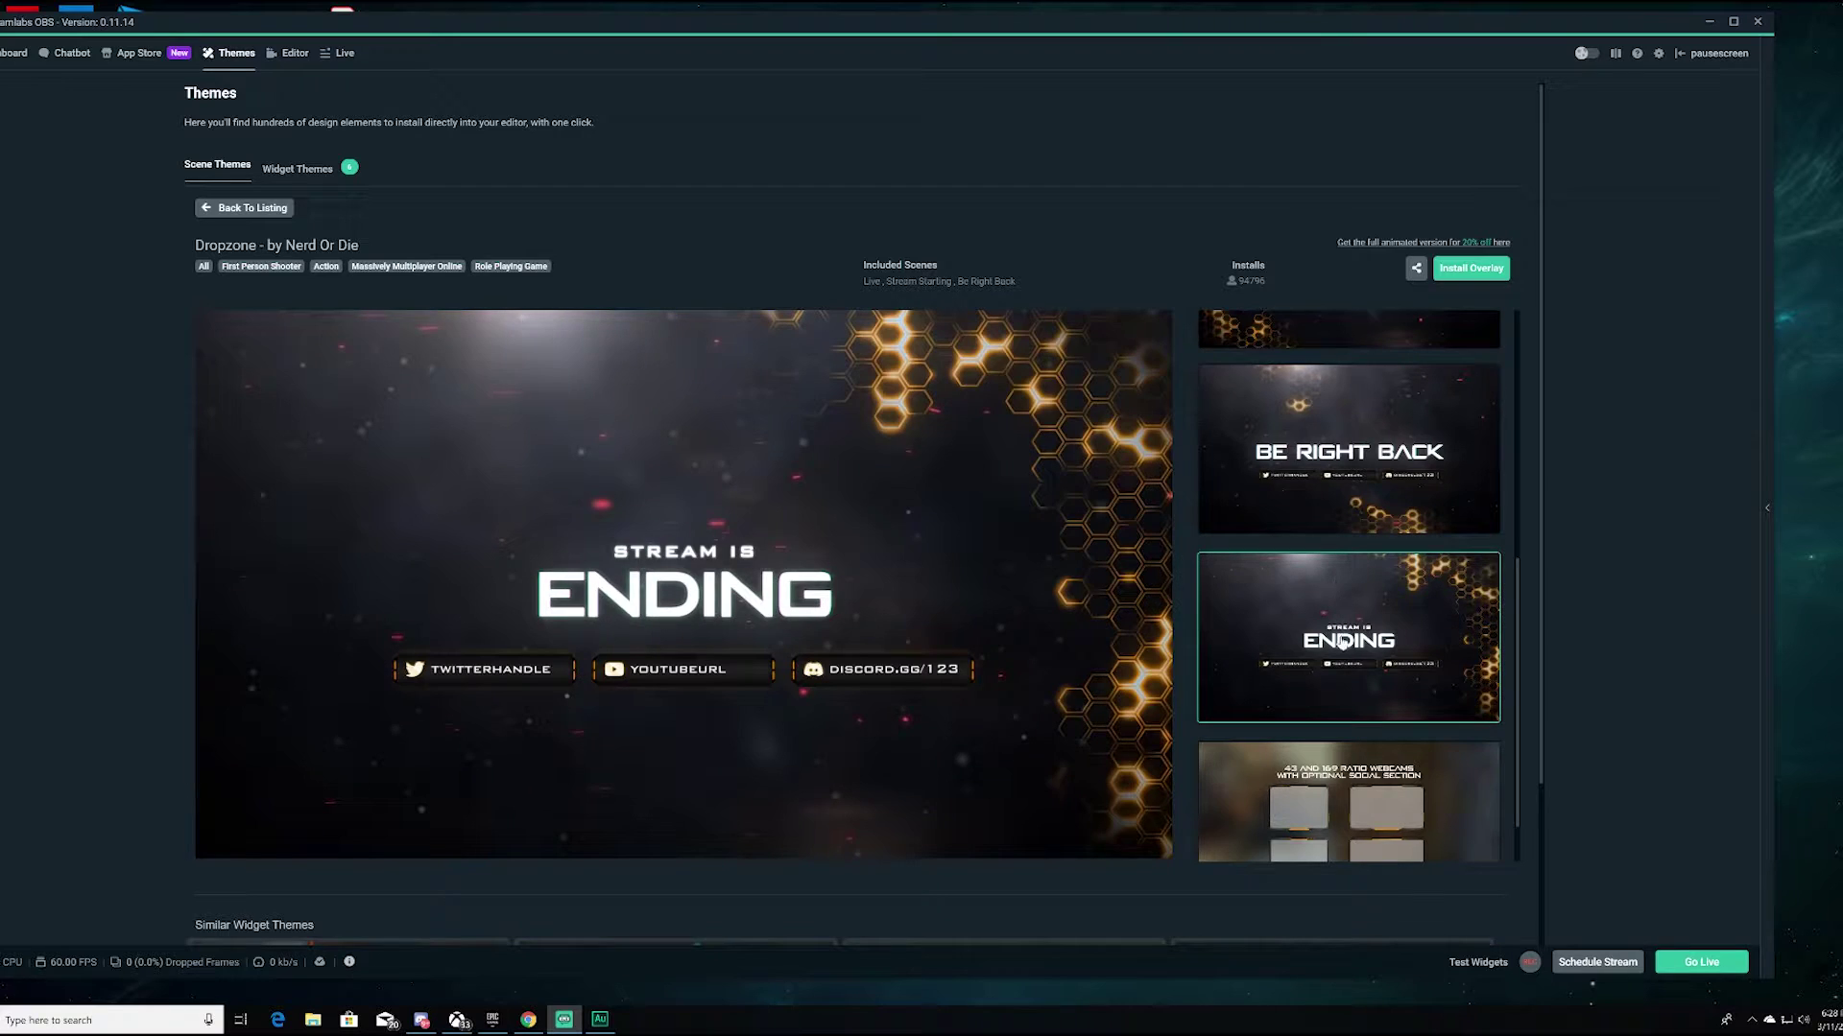
click(1357, 788)
scroll(1334, 691, up, 5)
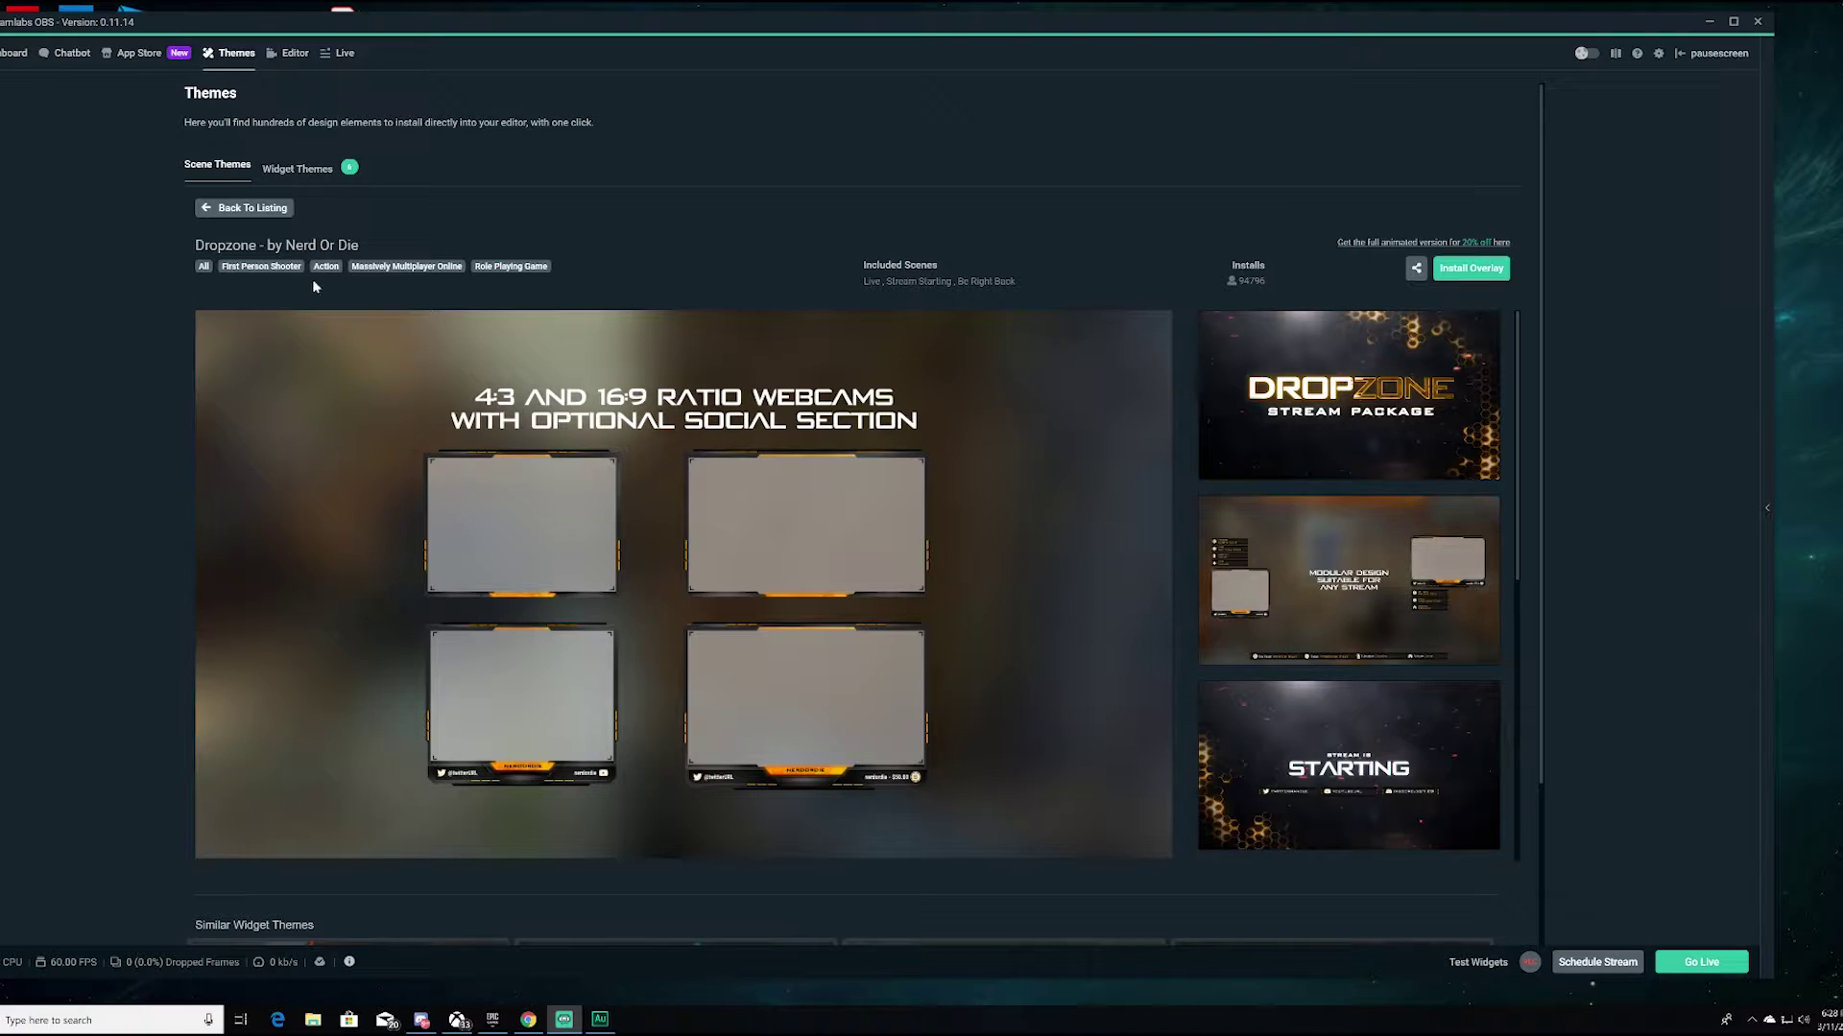
Step: Go back to the Scene Themes listing, browse it, and search for 'Talon'
click(227, 209)
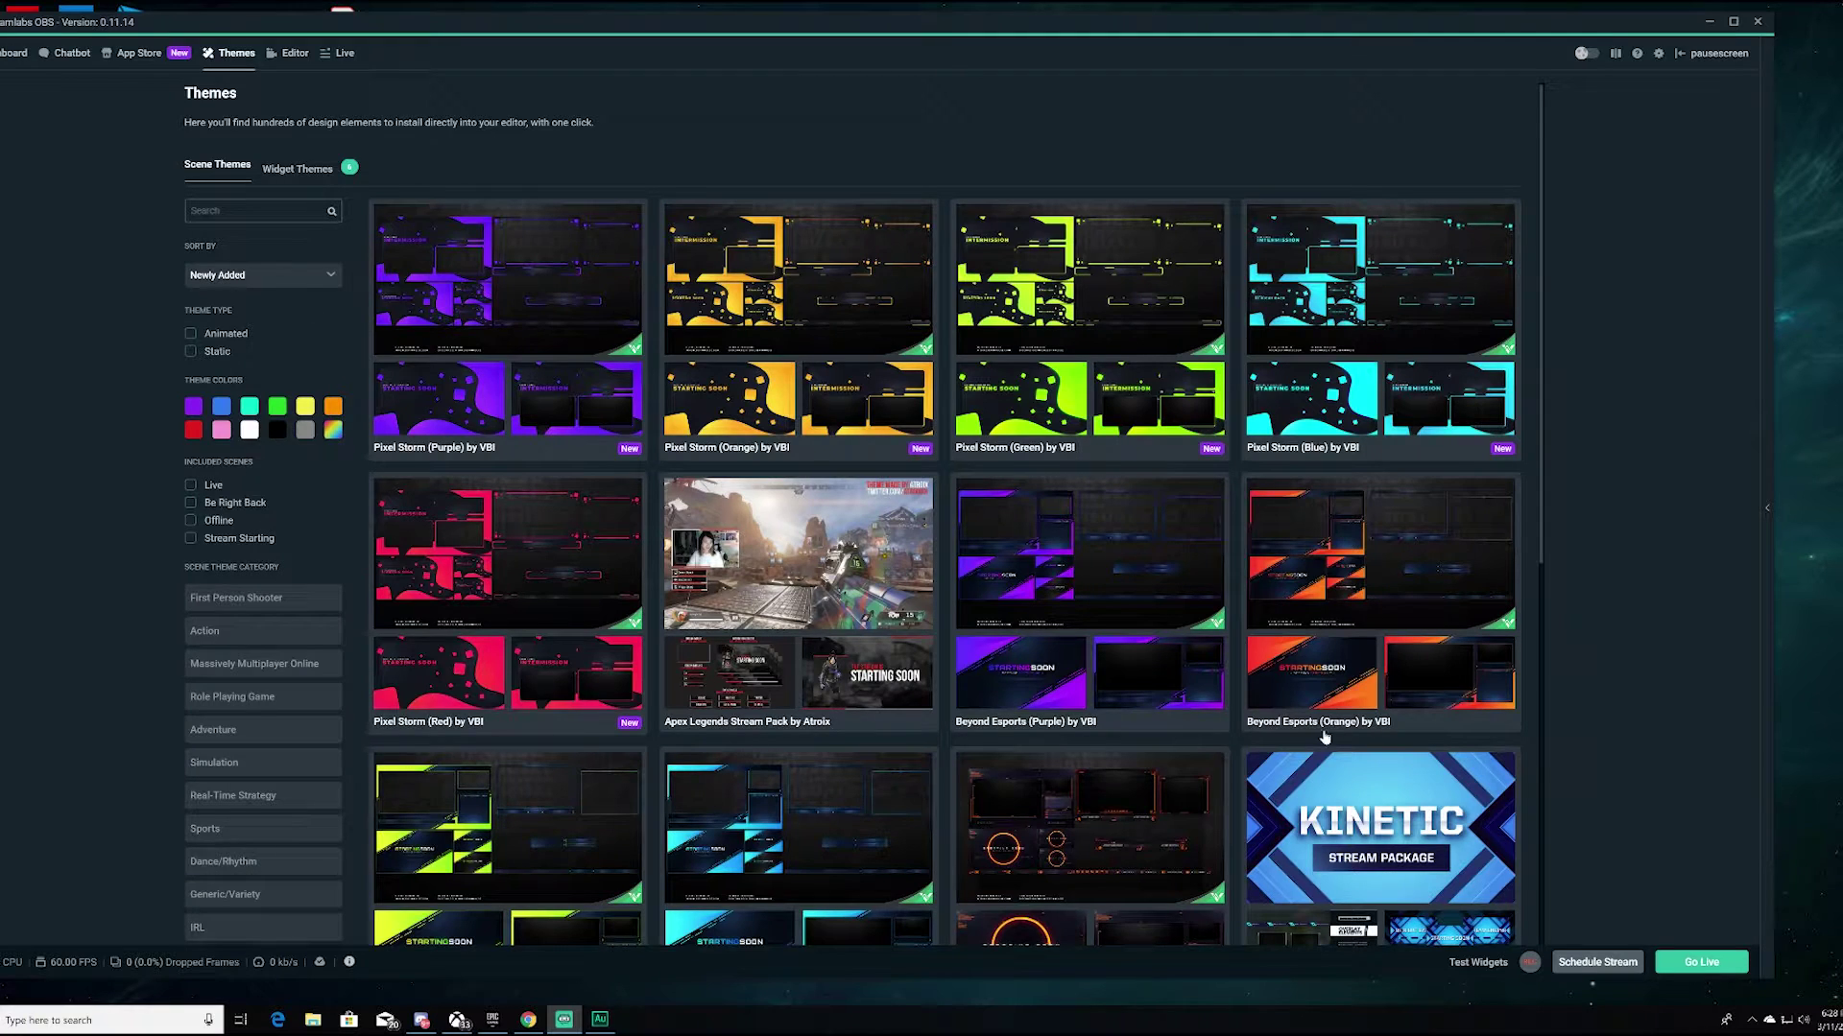
scroll(1137, 811, down, 2)
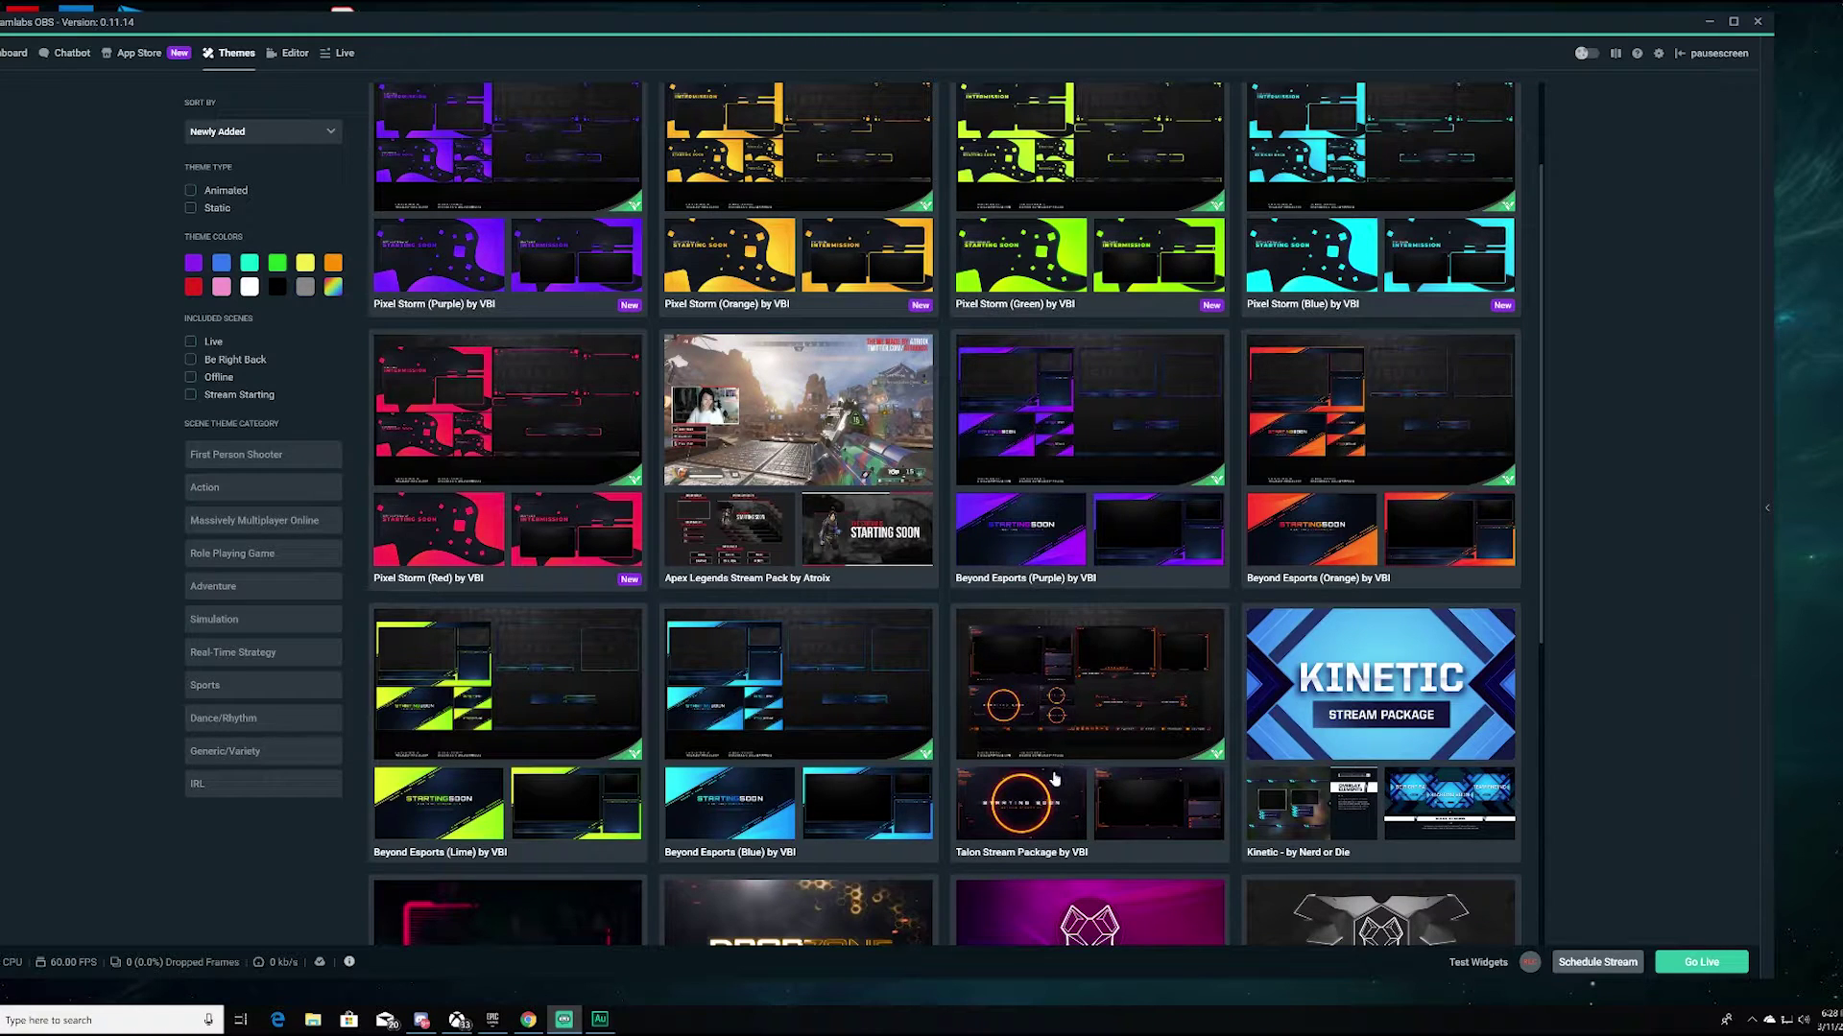
scroll(1053, 770, up, 2)
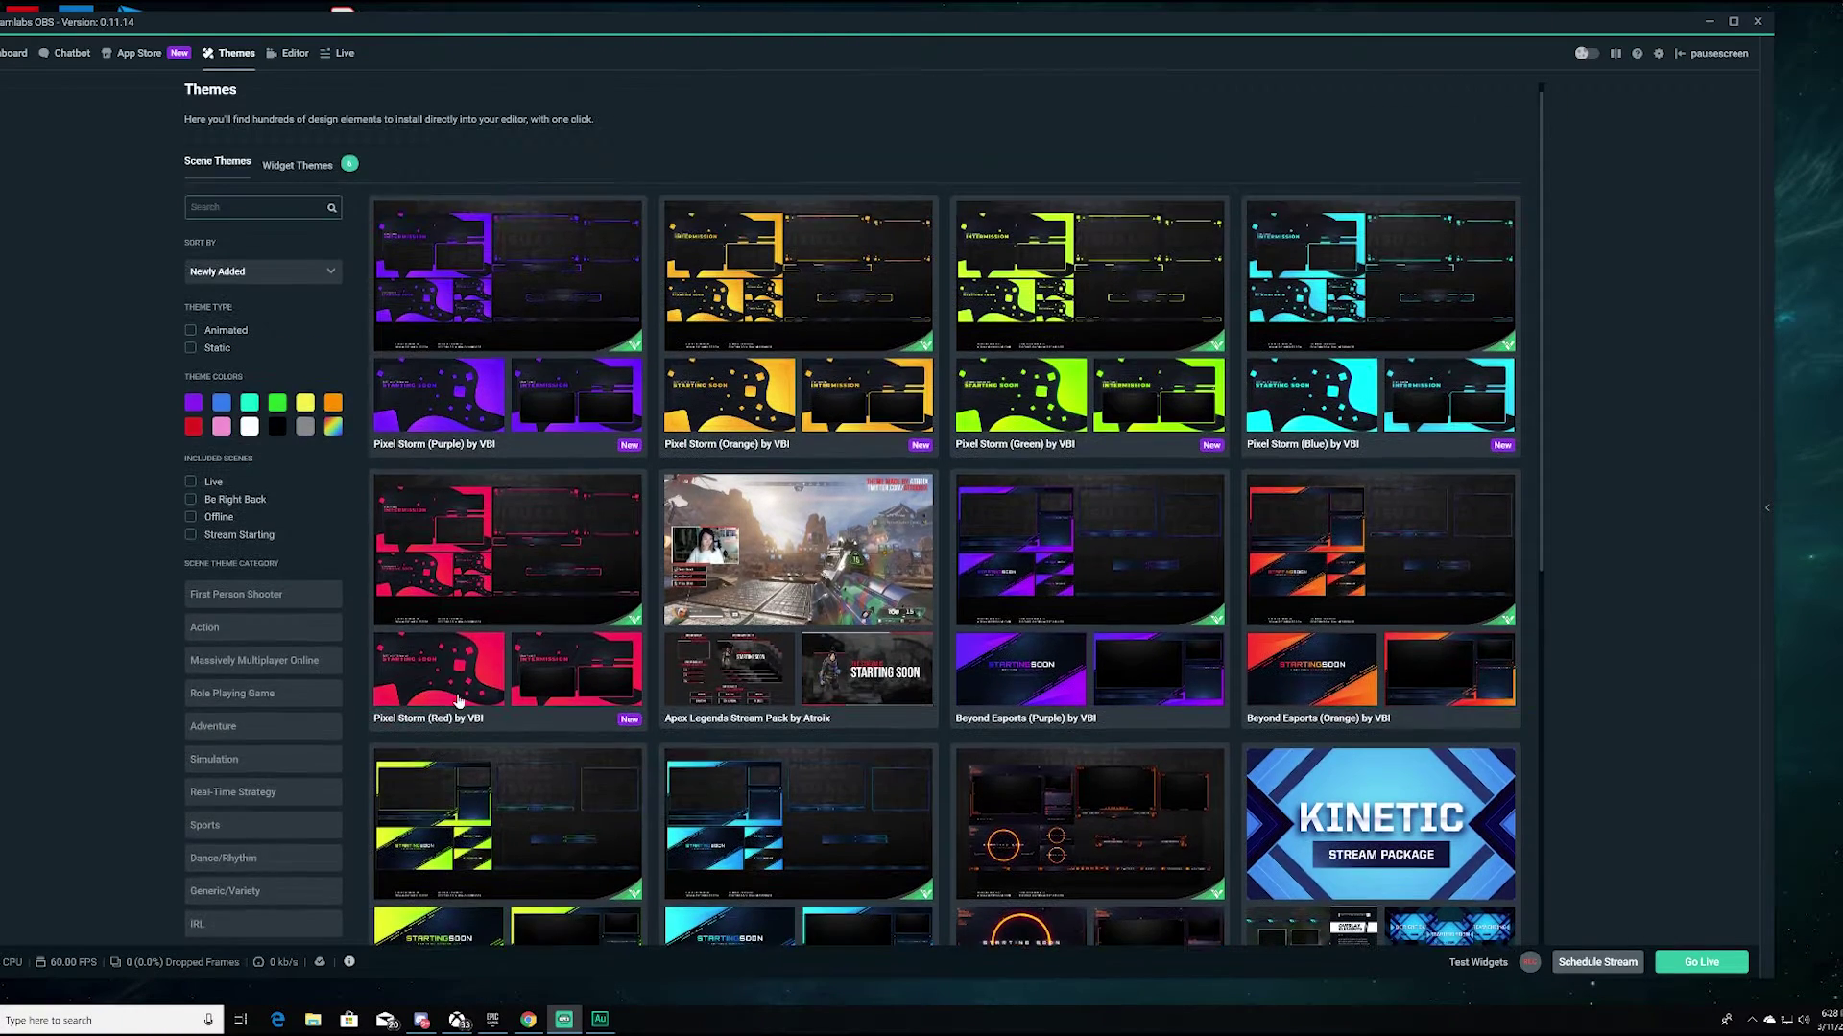
scroll(1028, 773, down, 3)
scroll(1024, 778, down, 15)
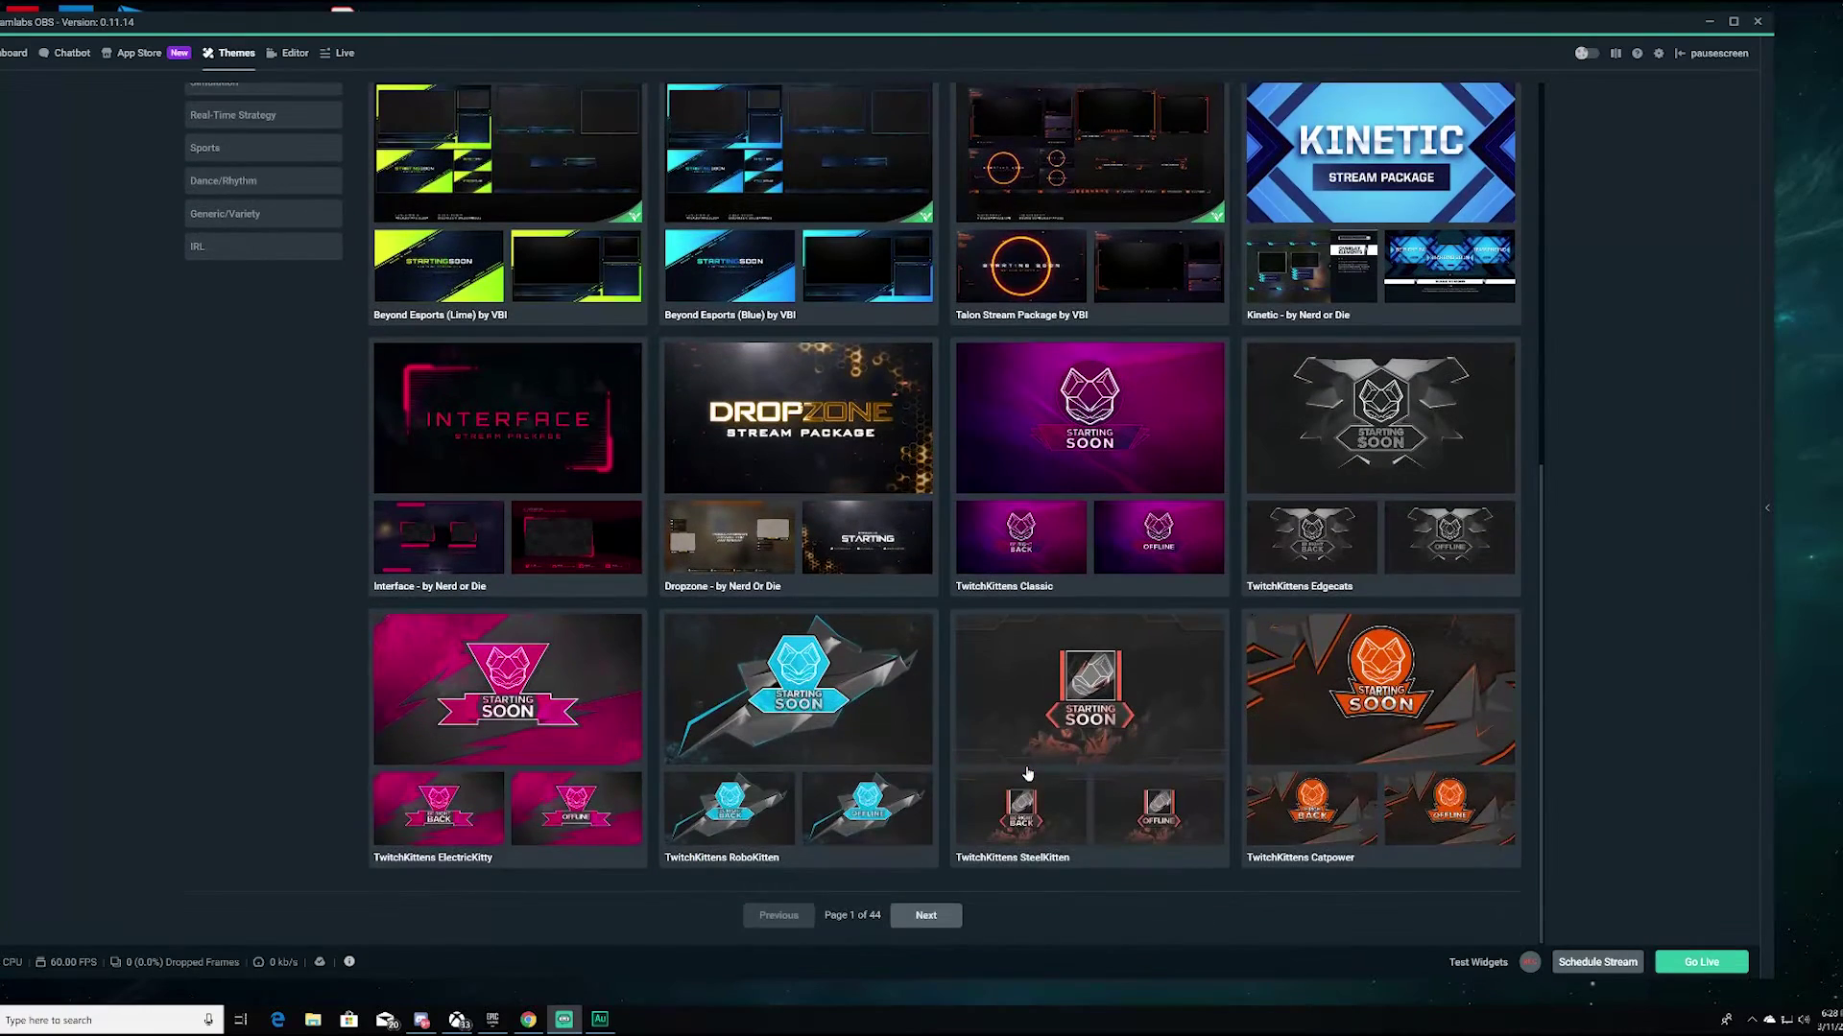
scroll(1021, 781, up, 20)
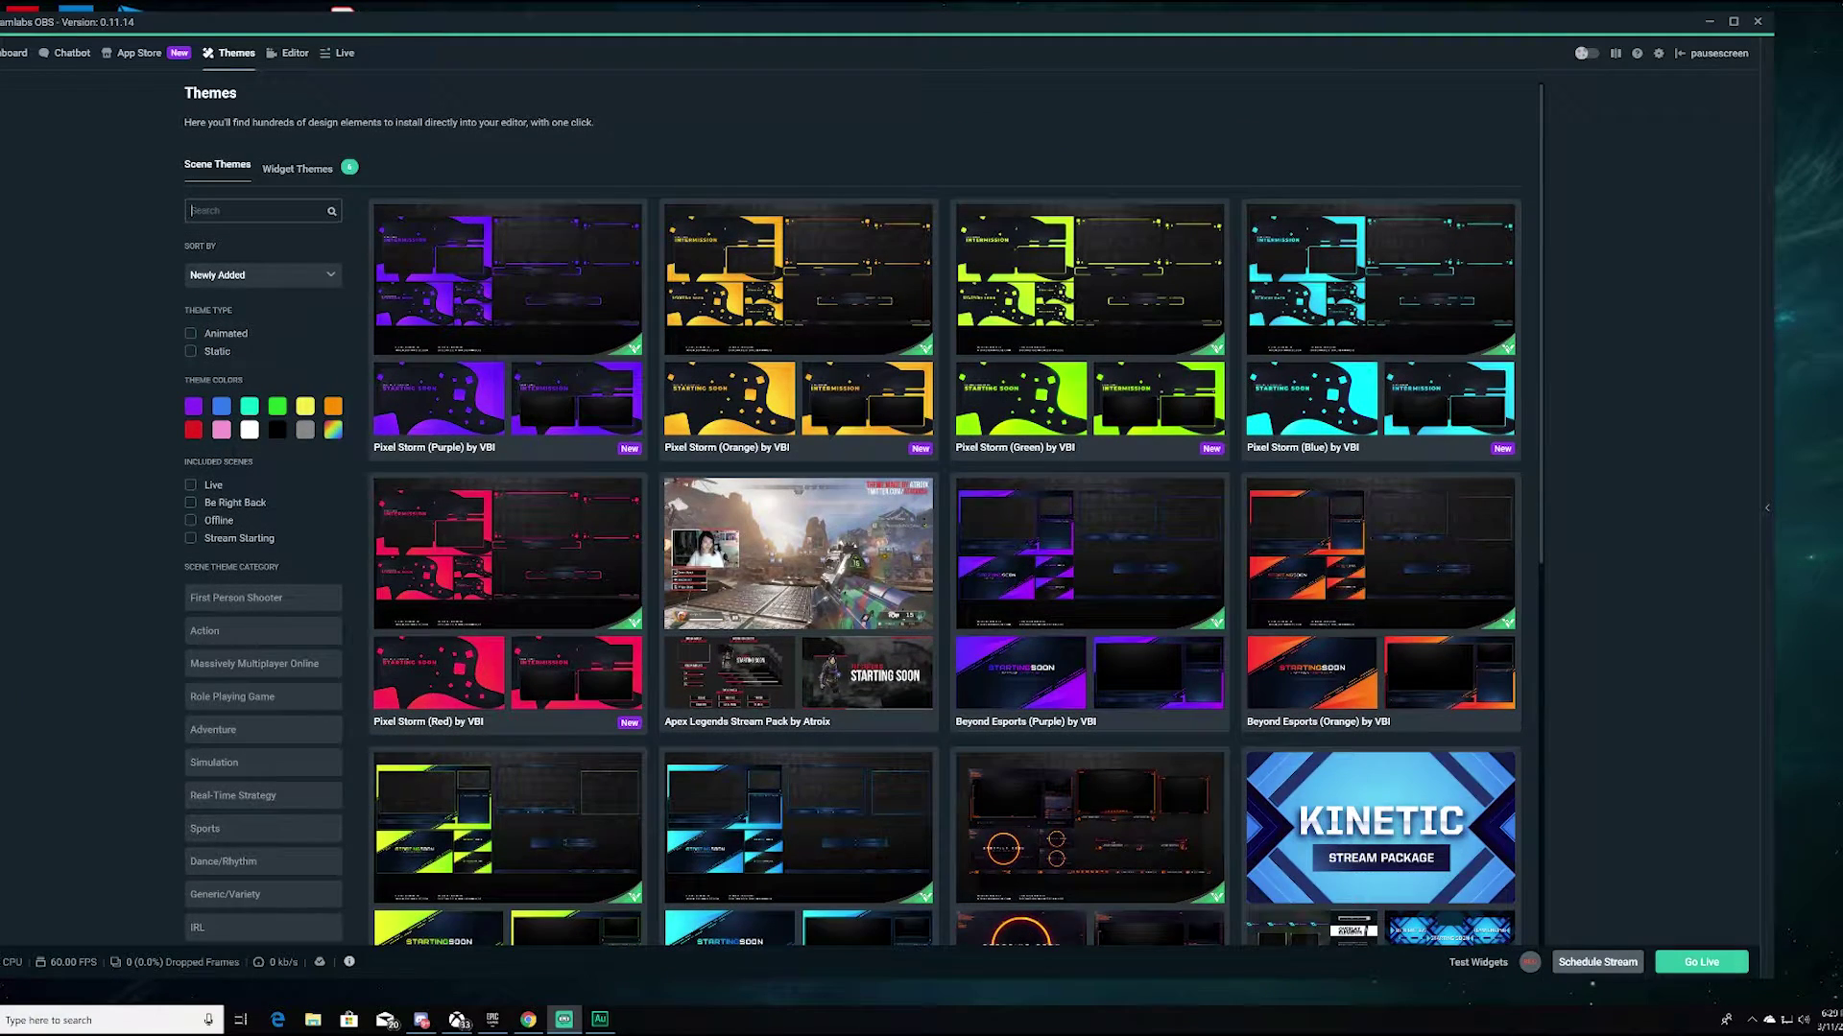
text(Talon)
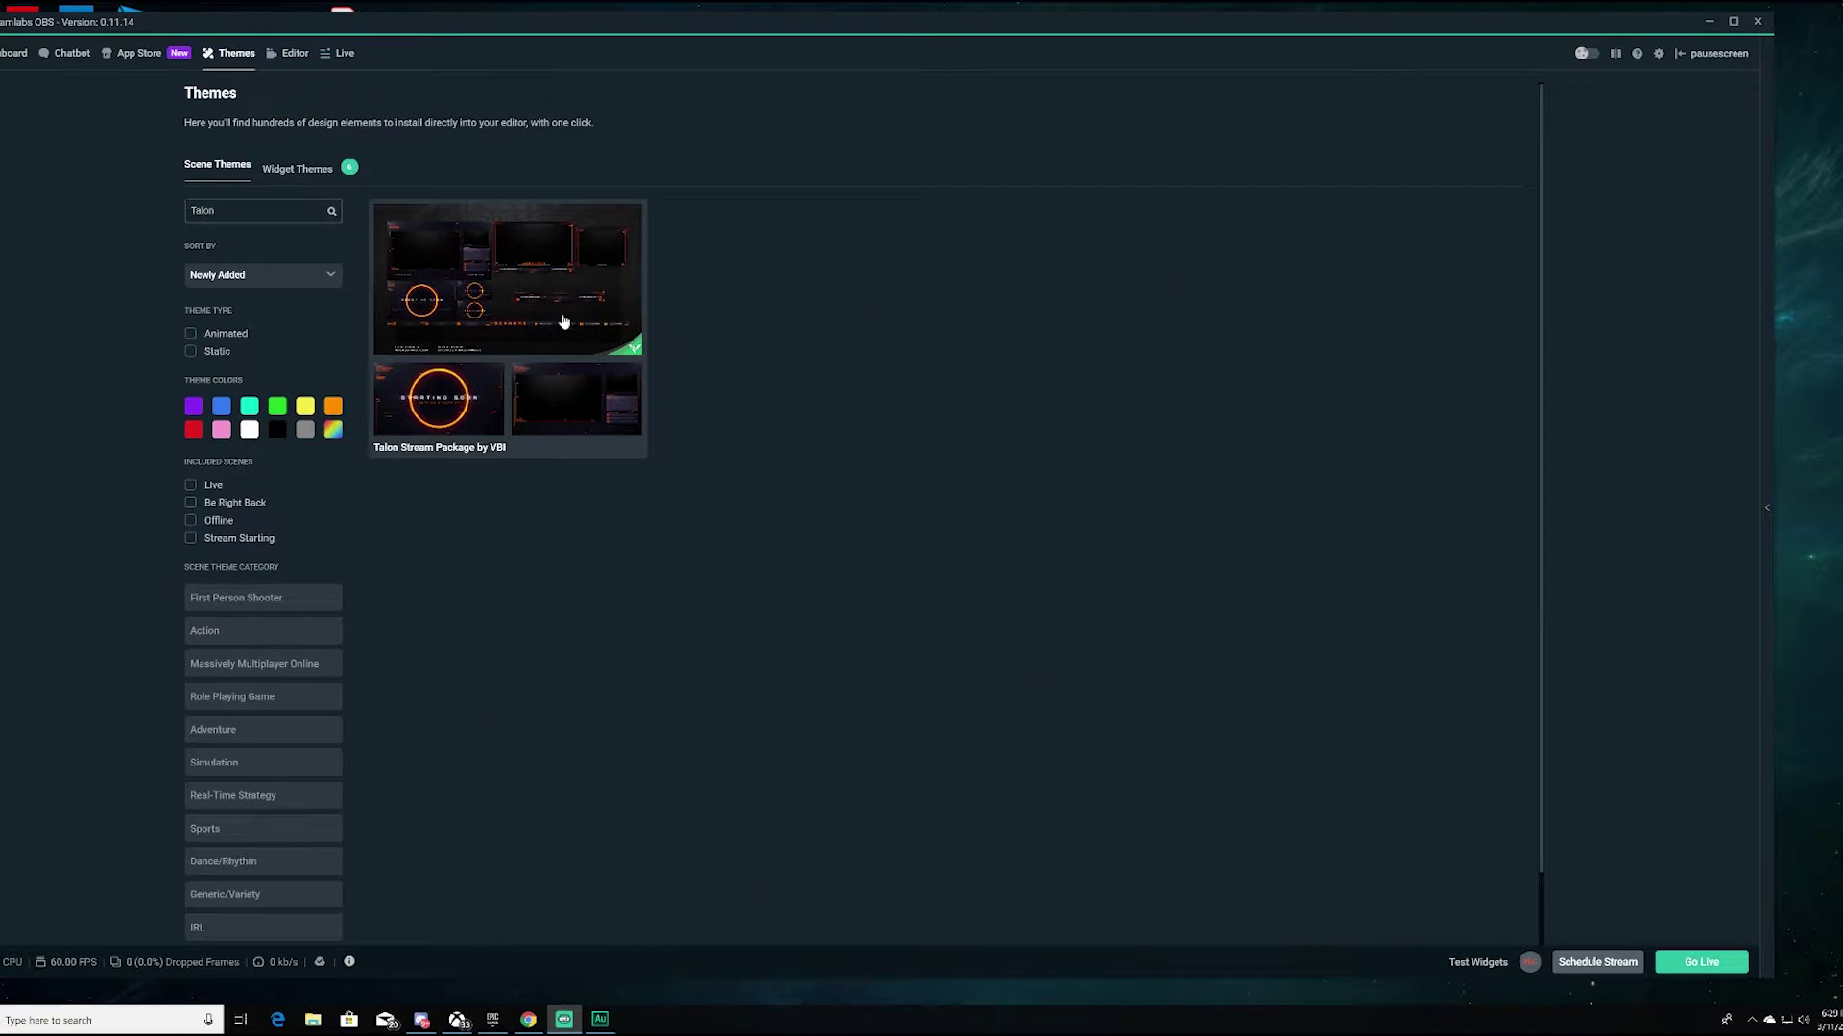
Step: Open the Talon Stream Package by VBI details, then its animated version in the store
click(552, 323)
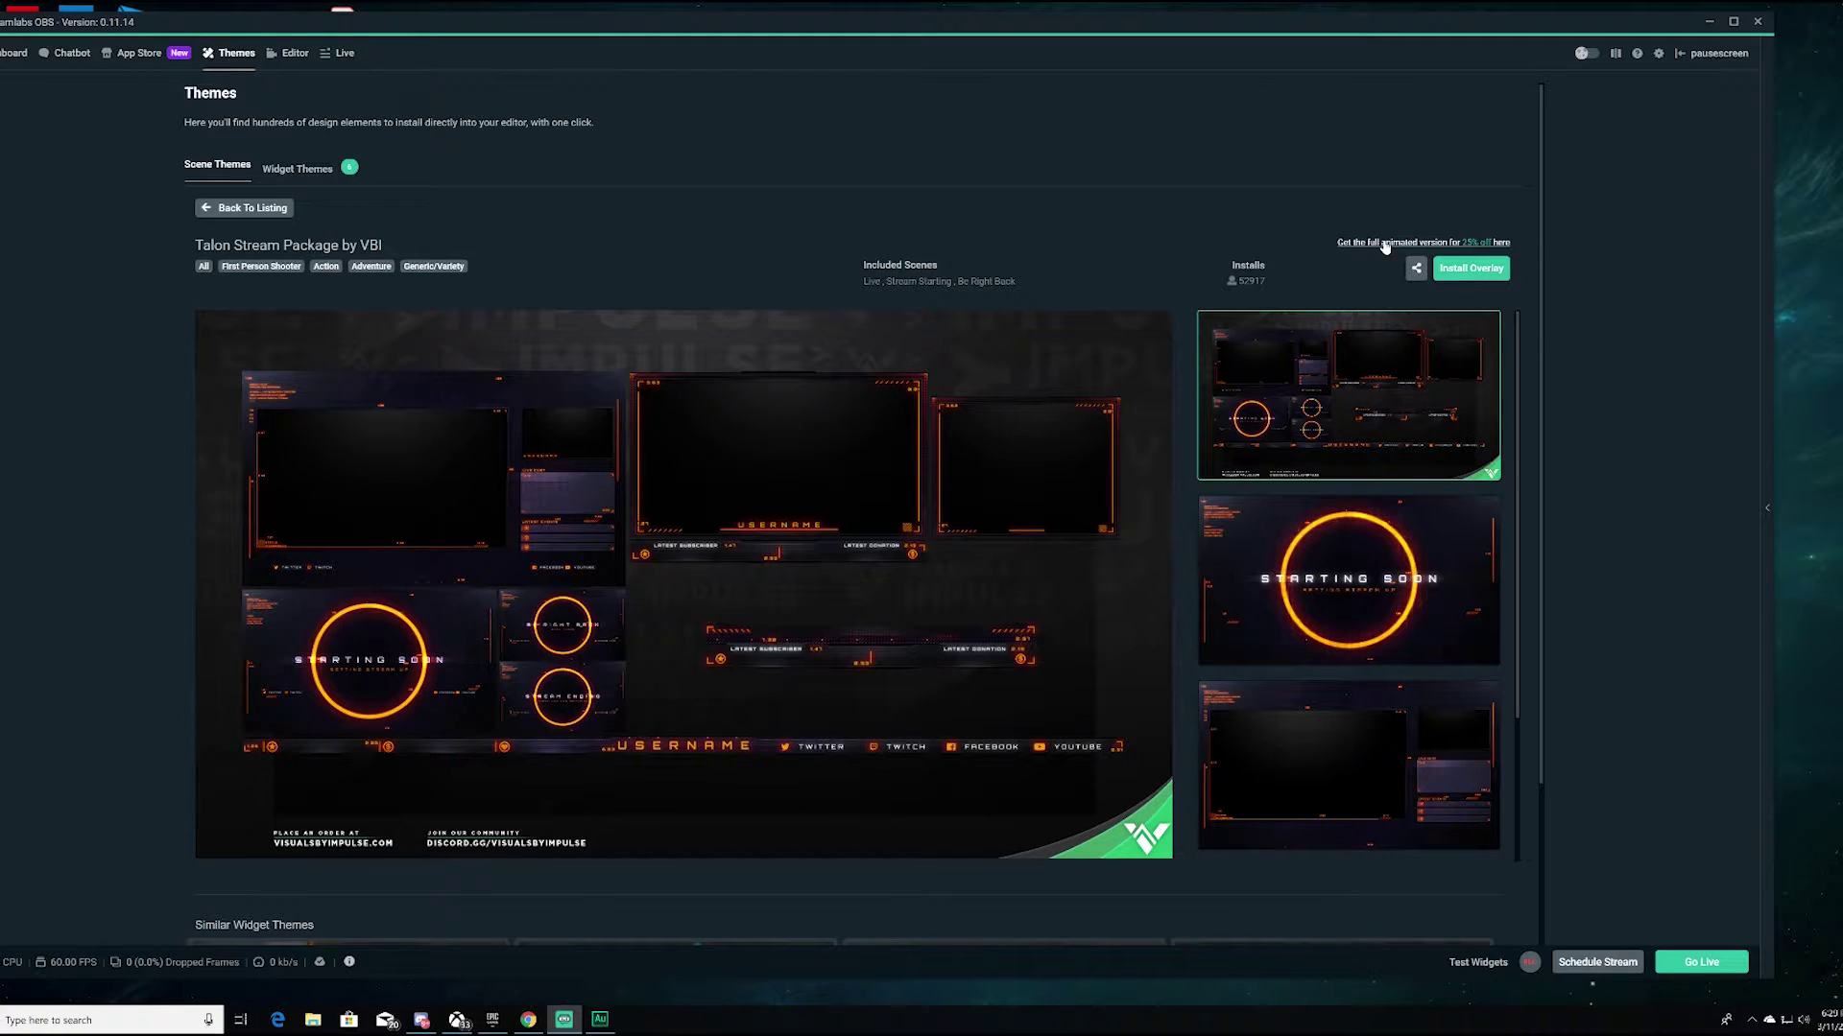
click(1385, 246)
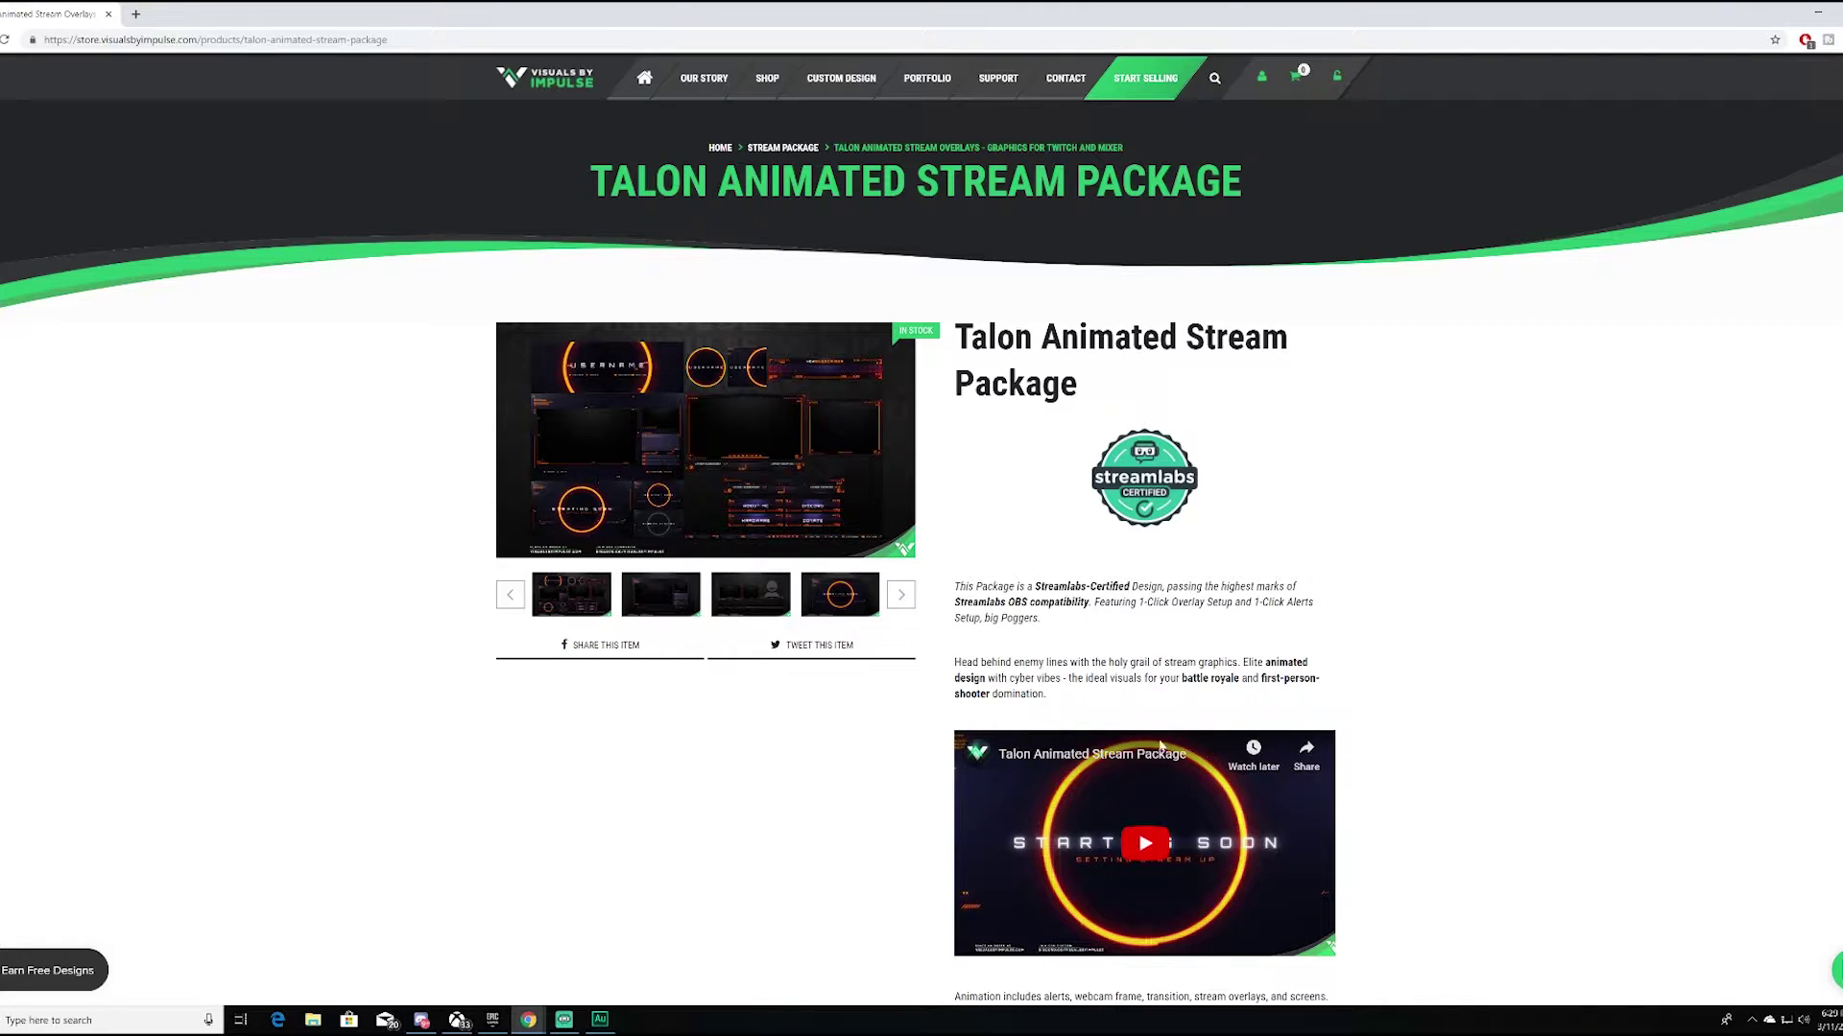
Step: Scroll through the Talon Animated Stream Package page to read its contents and $30.00 price
scroll(771, 675, down, 9)
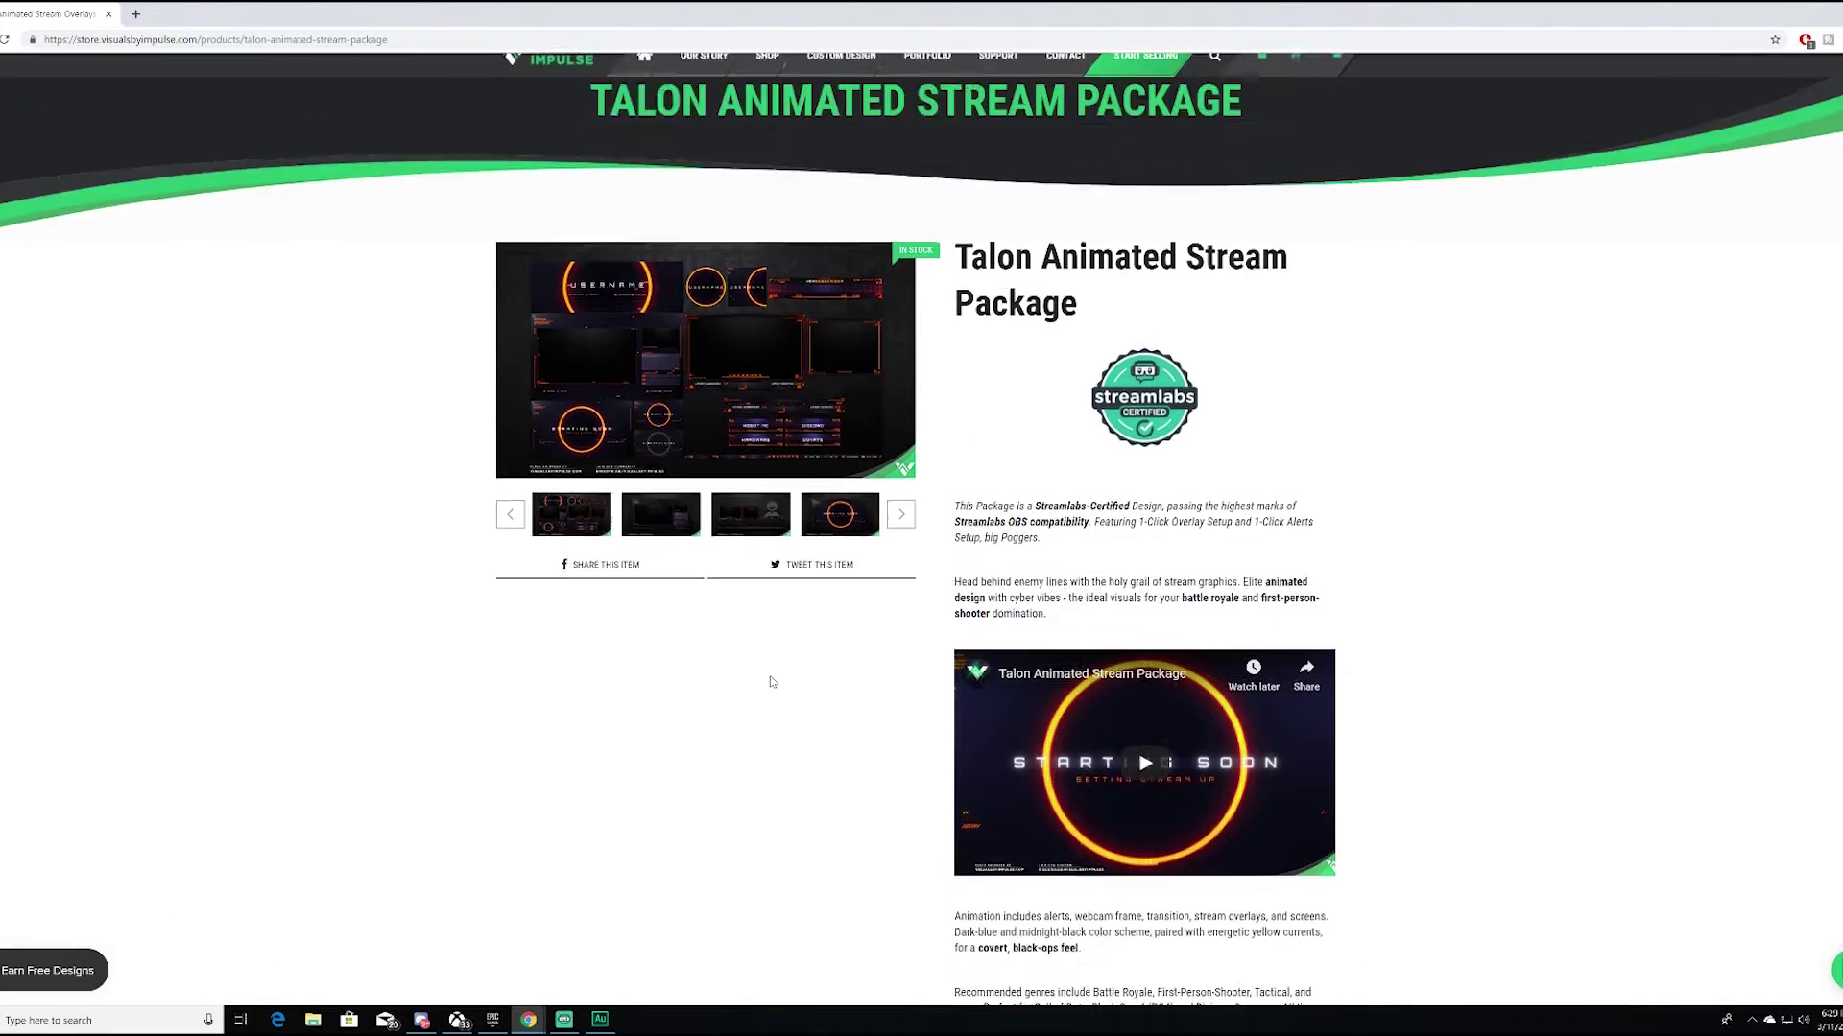
scroll(771, 676, down, 13)
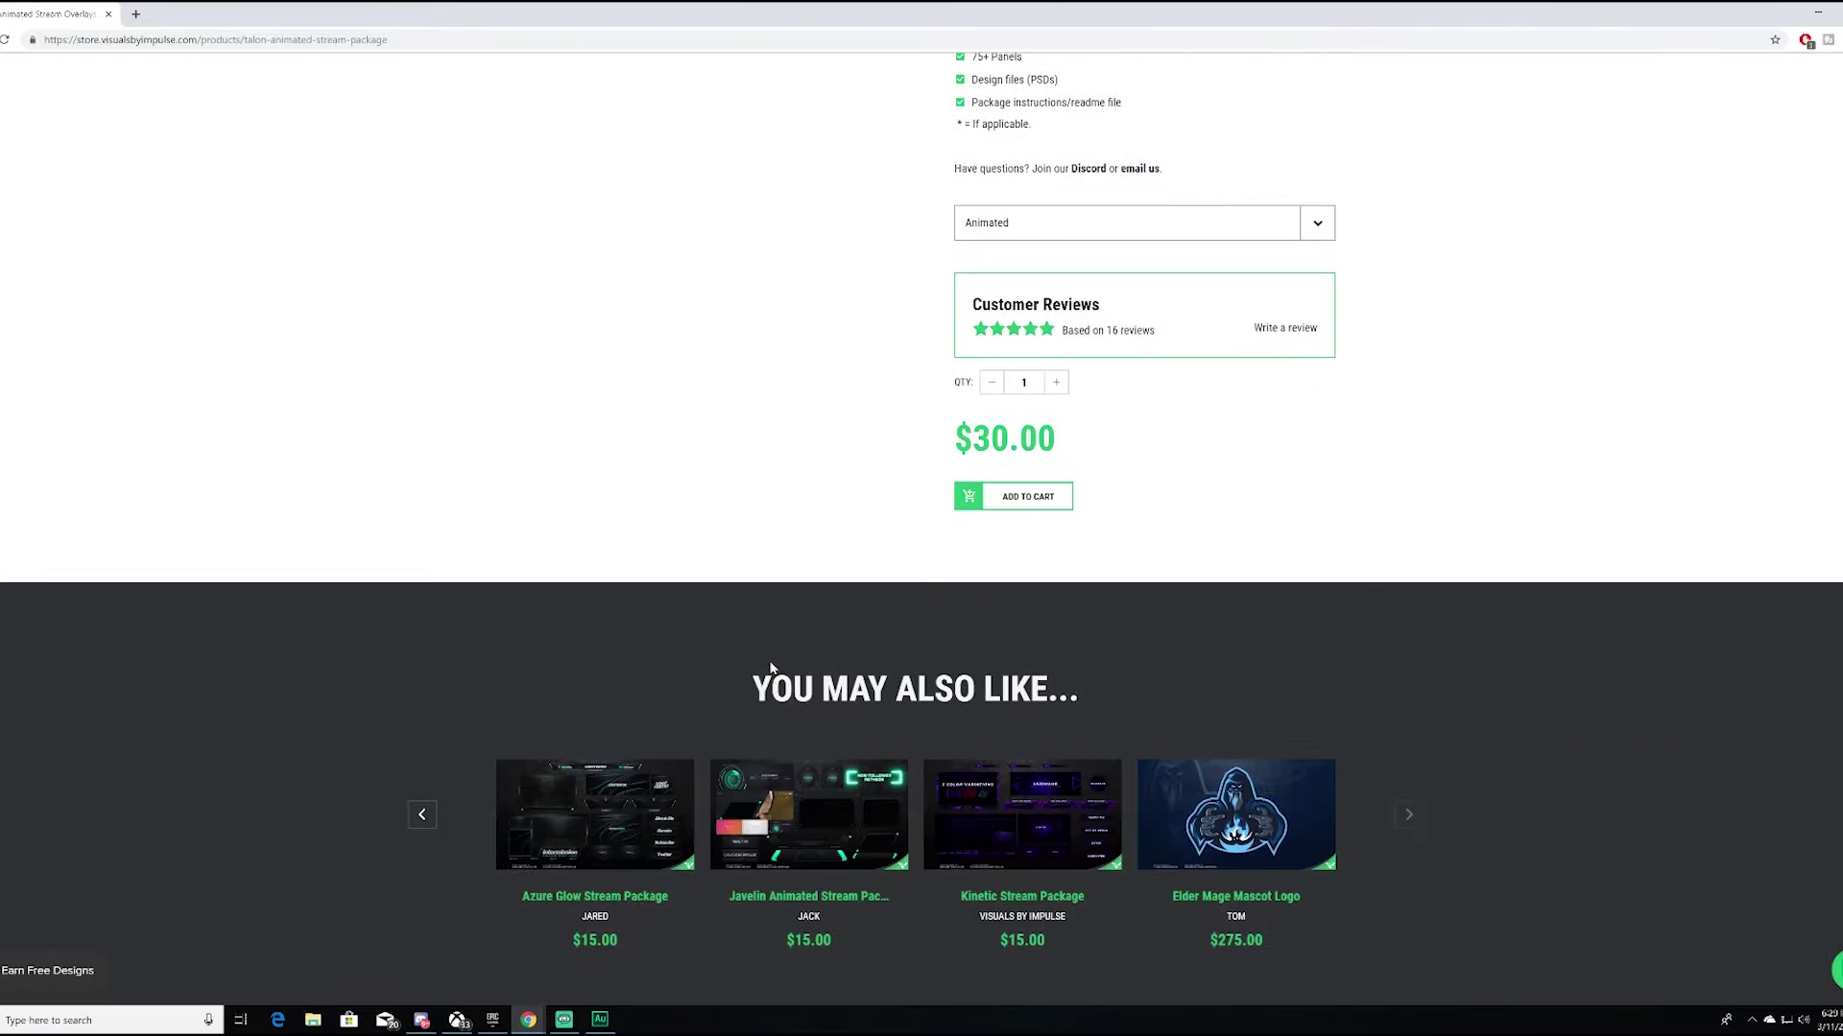
scroll(806, 642, up, 5)
scroll(806, 642, down, 1)
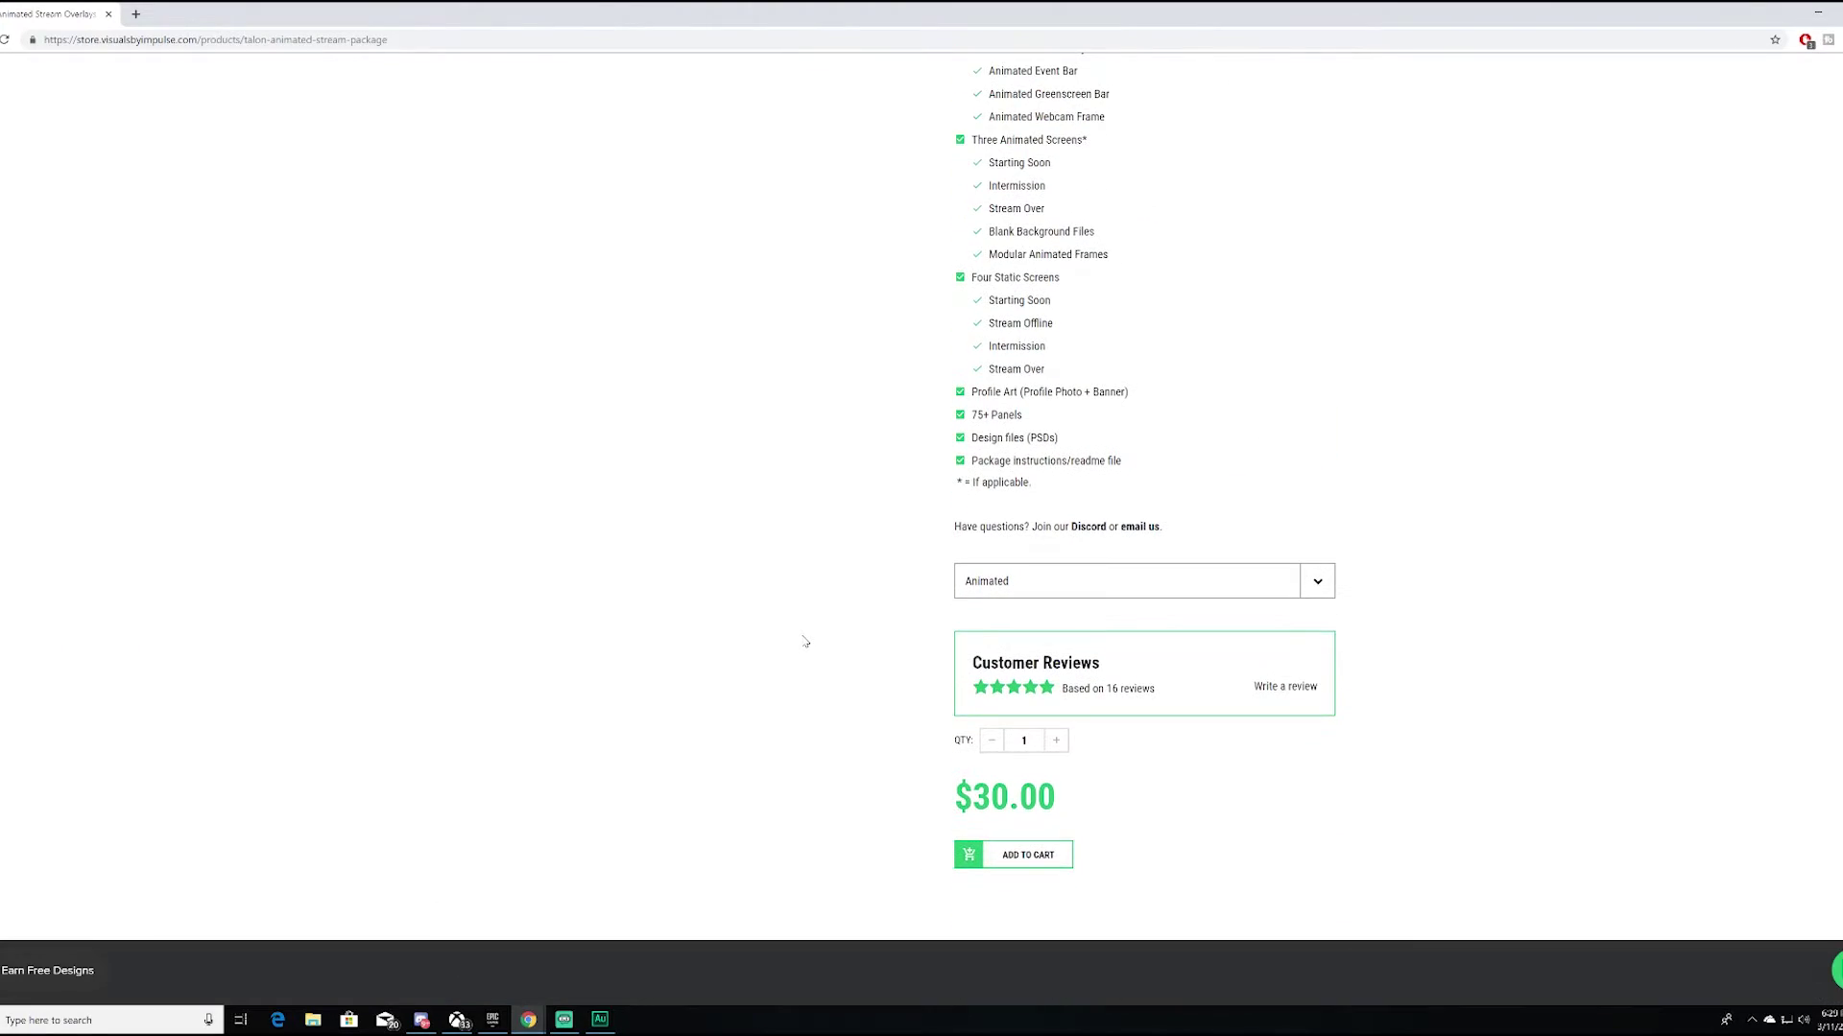
scroll(806, 642, up, 12)
scroll(806, 642, up, 8)
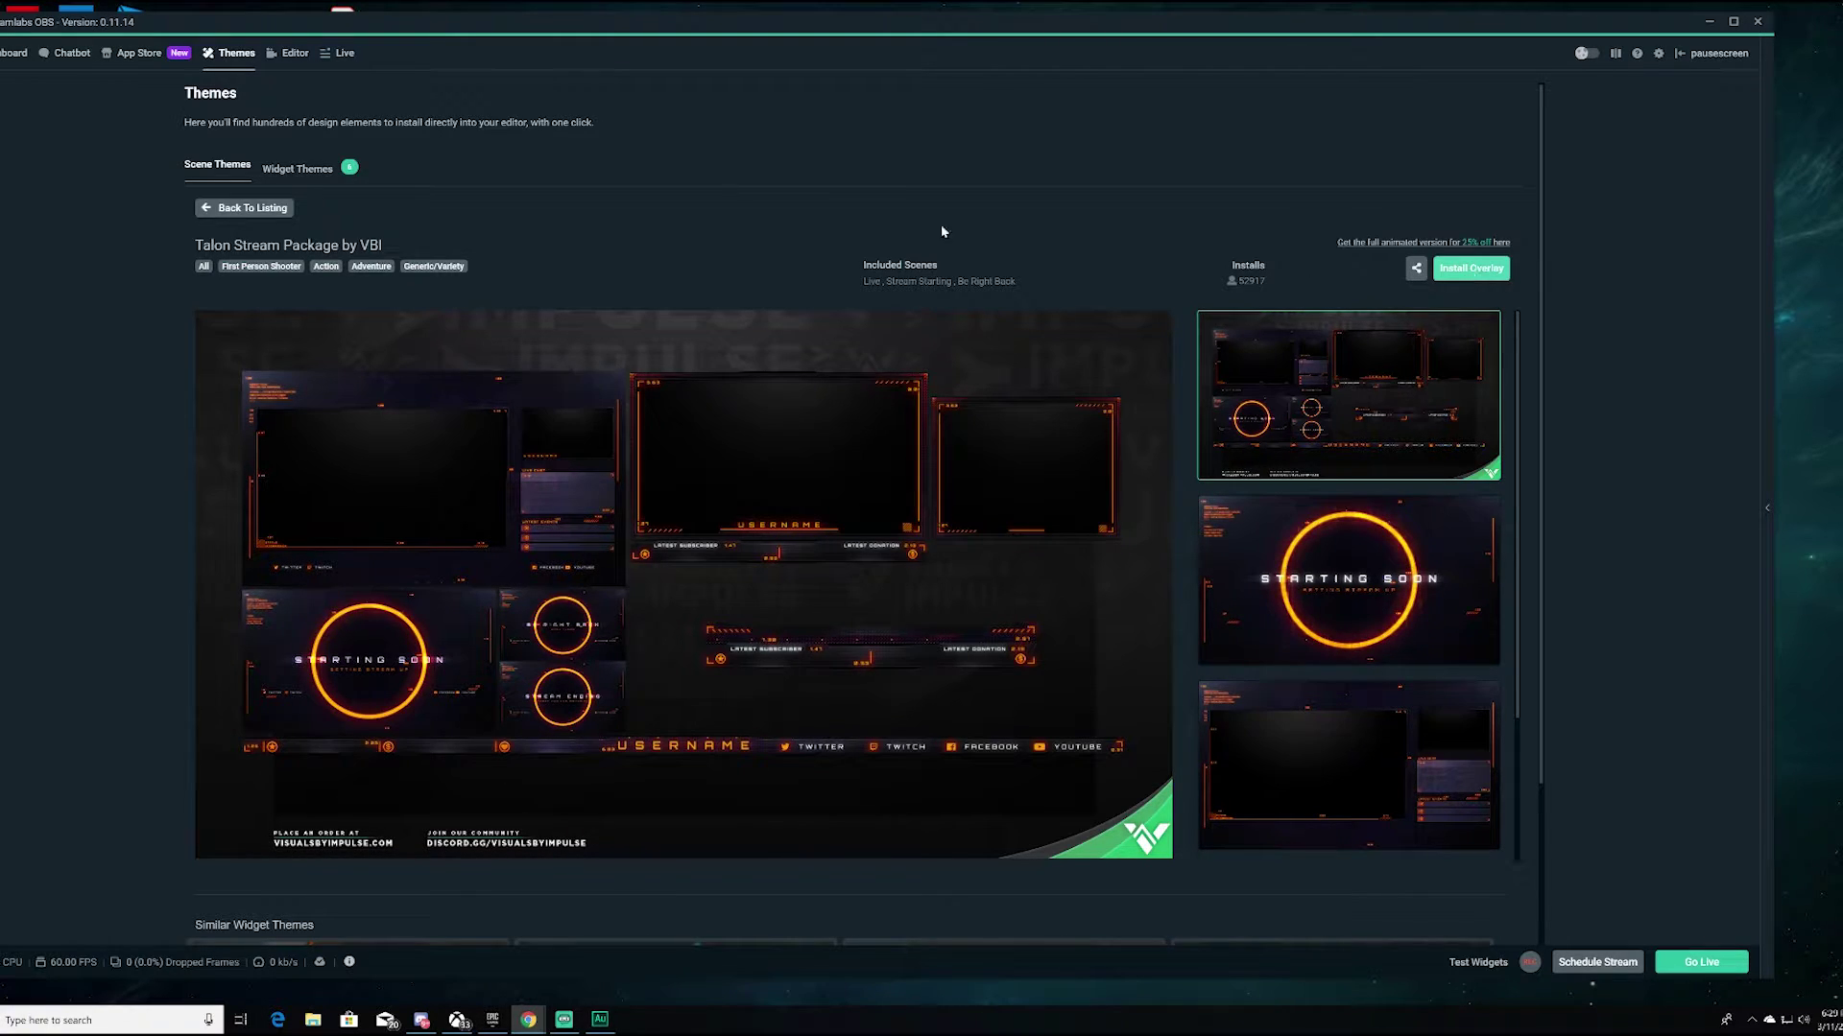
Step: Go to the dashboard, then the scene editor, and deselect the Talon Promo source
click(7, 53)
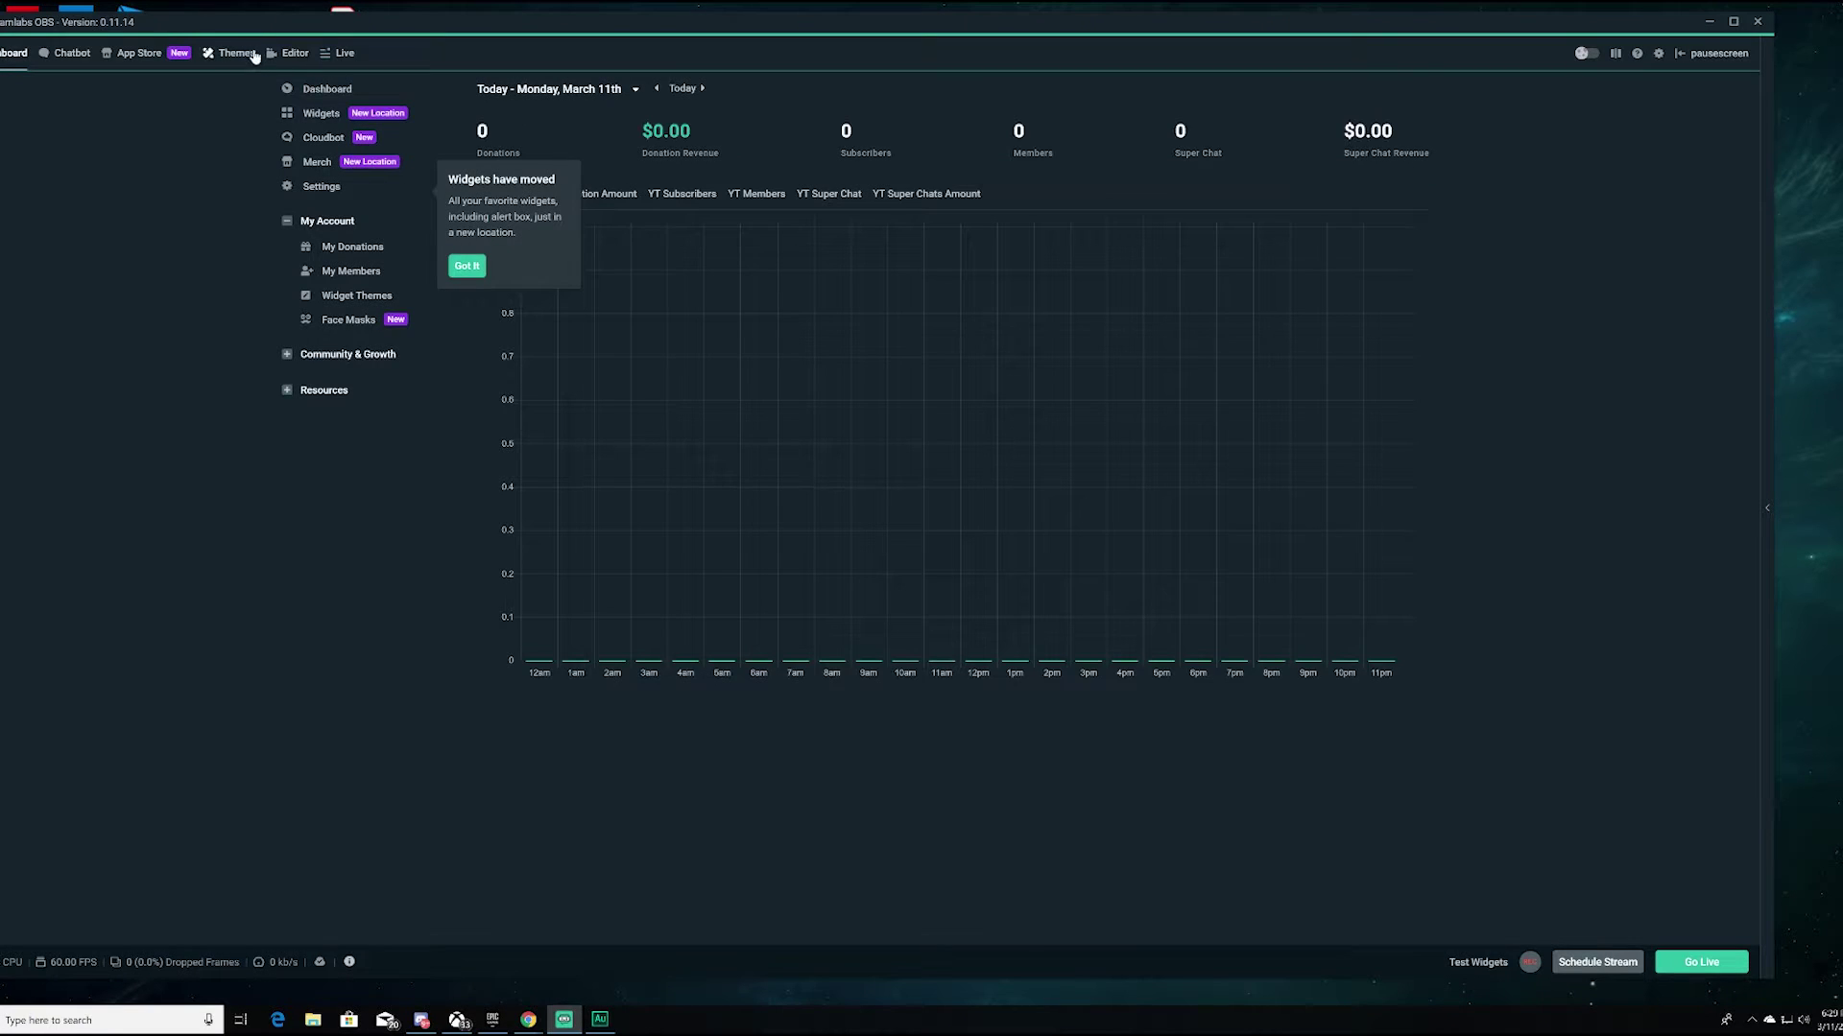
click(292, 55)
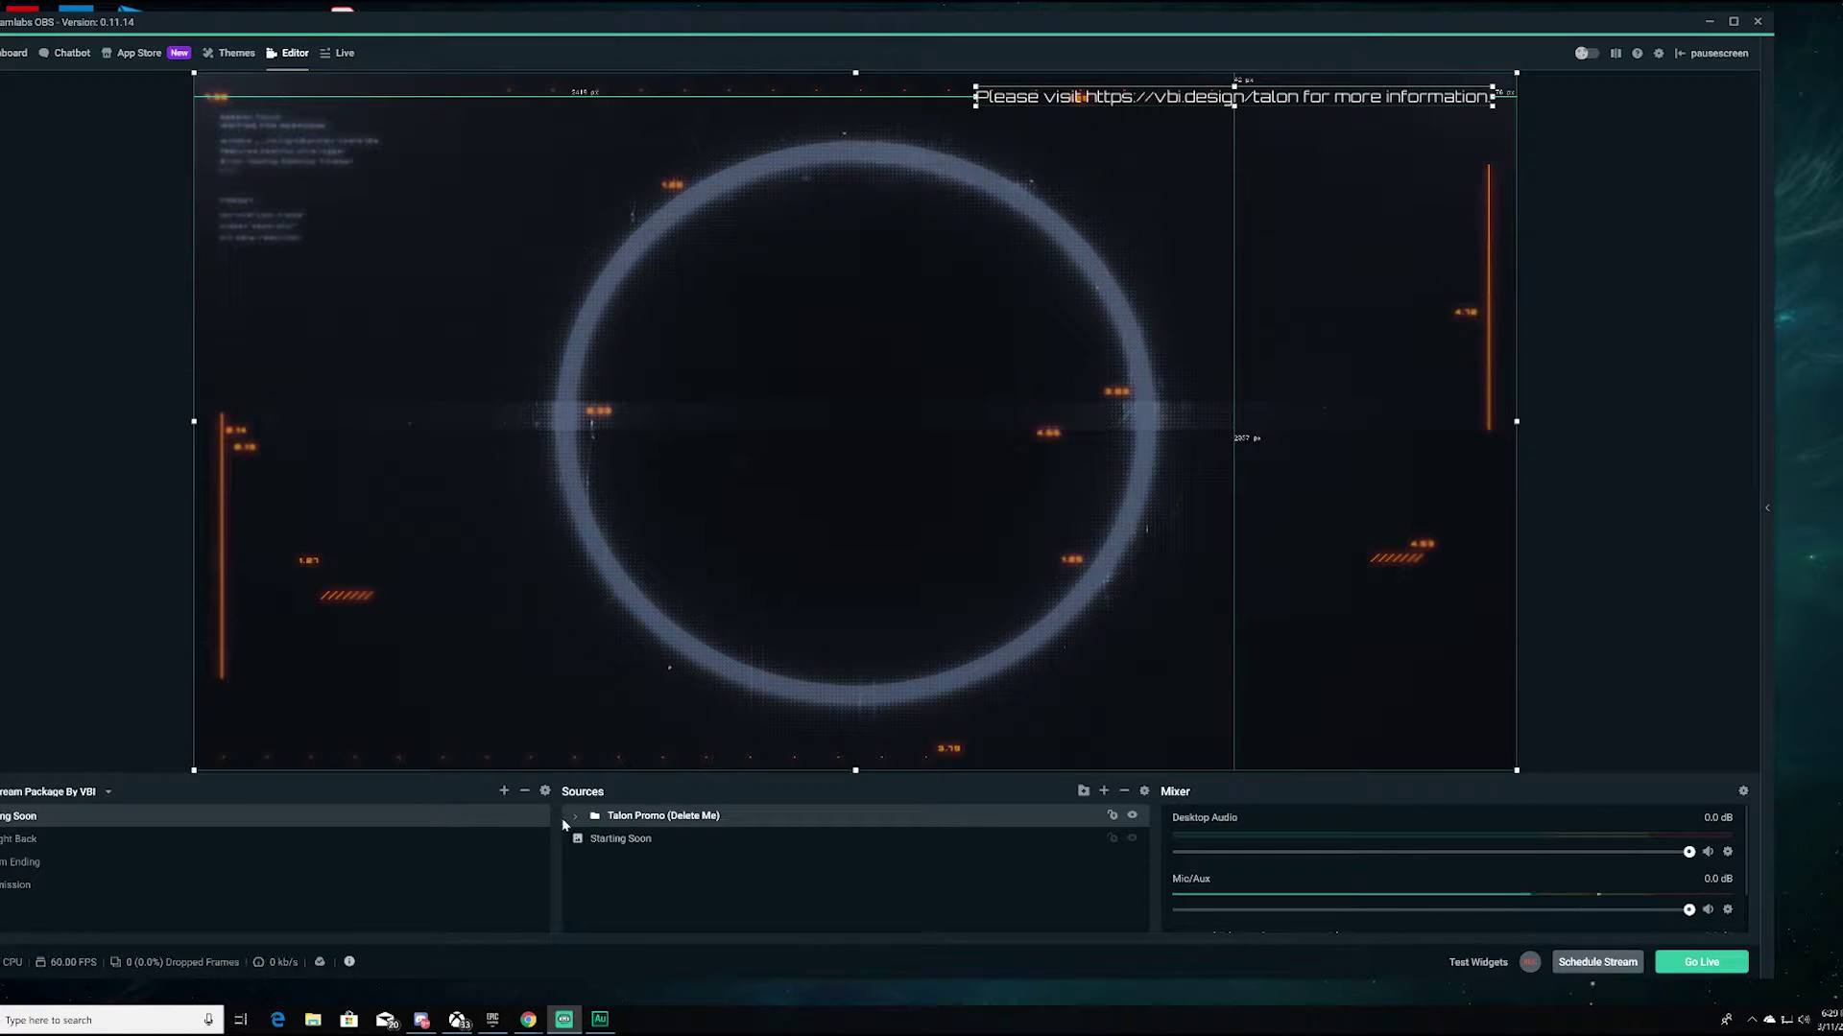
click(34, 818)
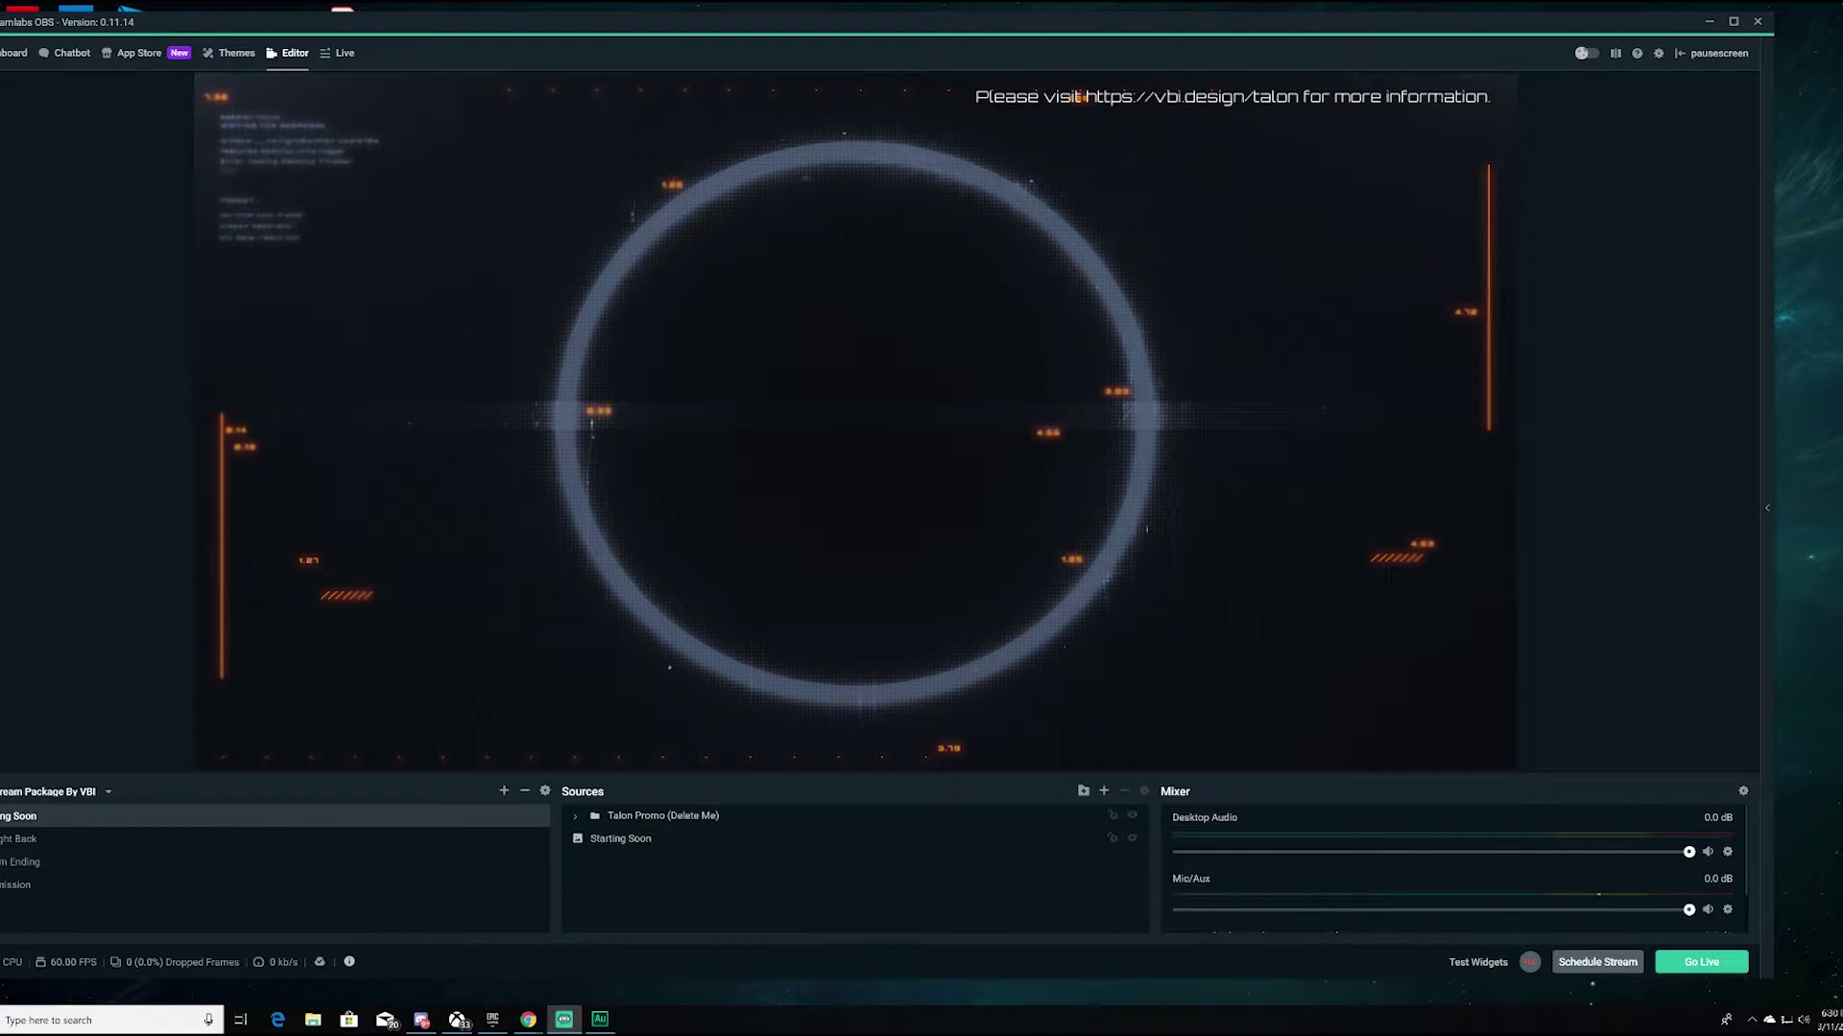
Step: View the Be Right Back, Stream Ending and Intermission scenes, then switch to the username/webcams scene
click(11, 841)
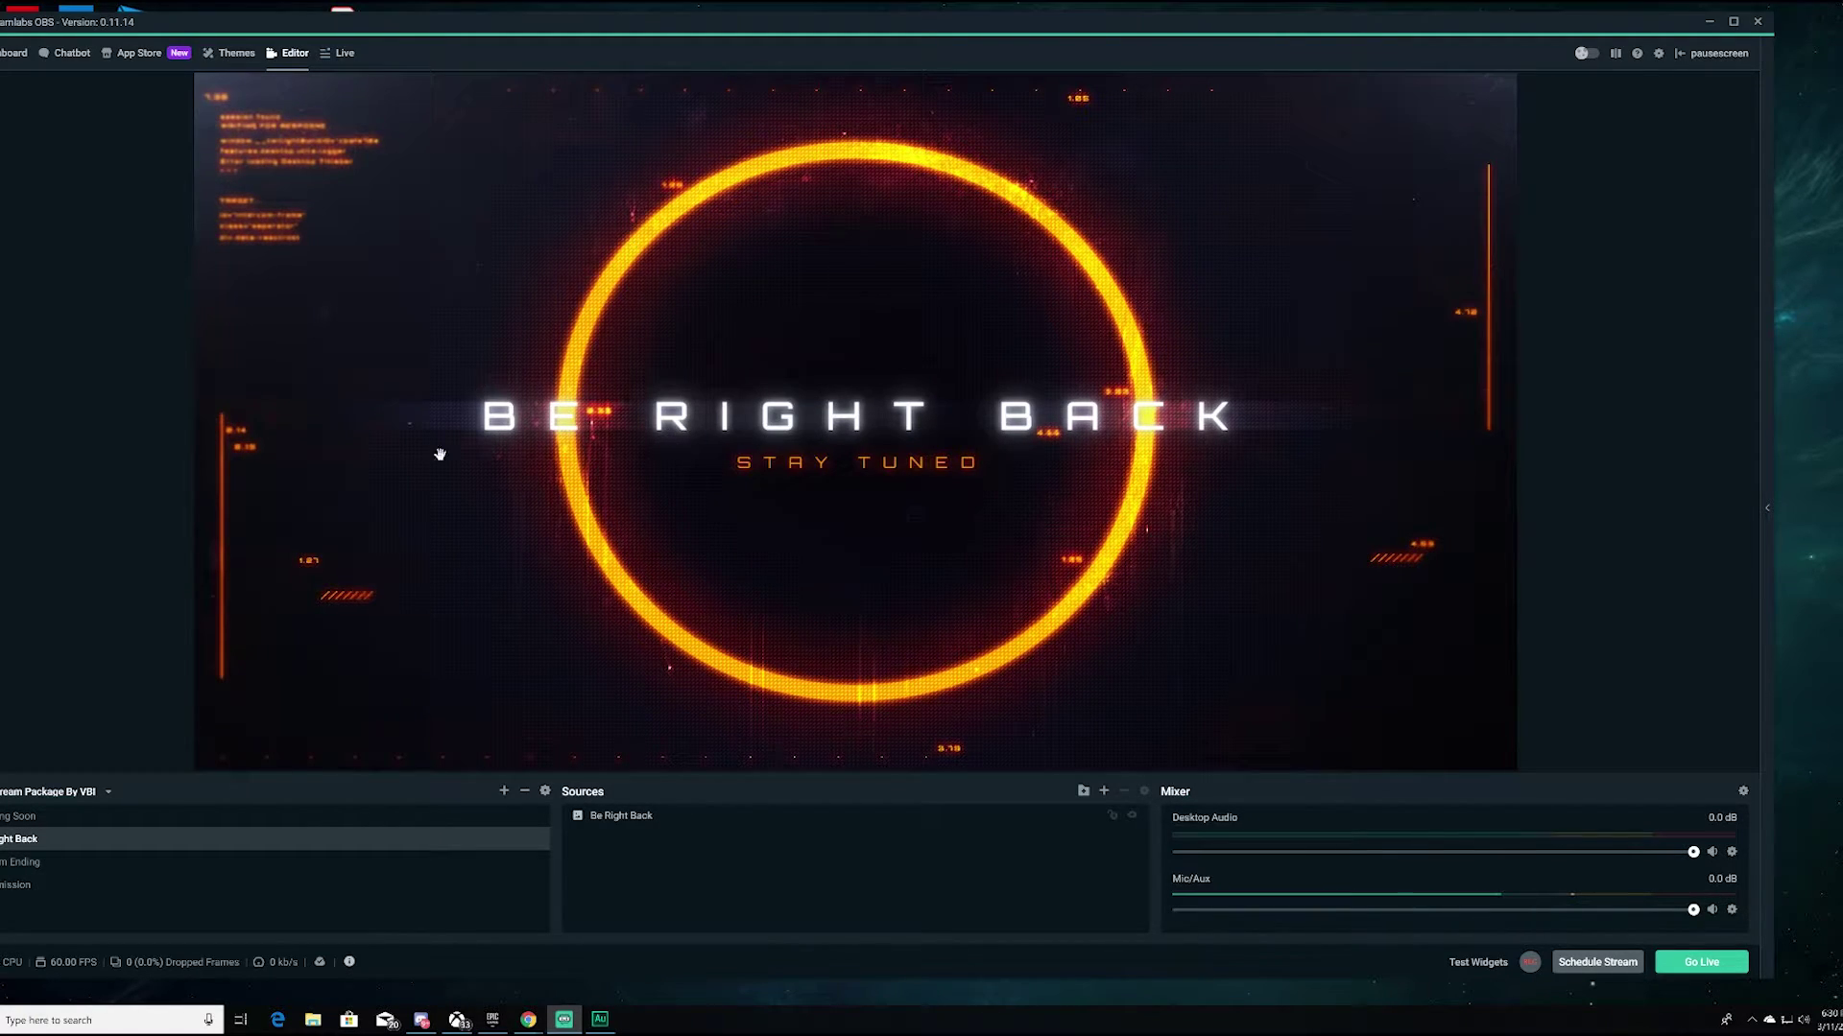
click(32, 864)
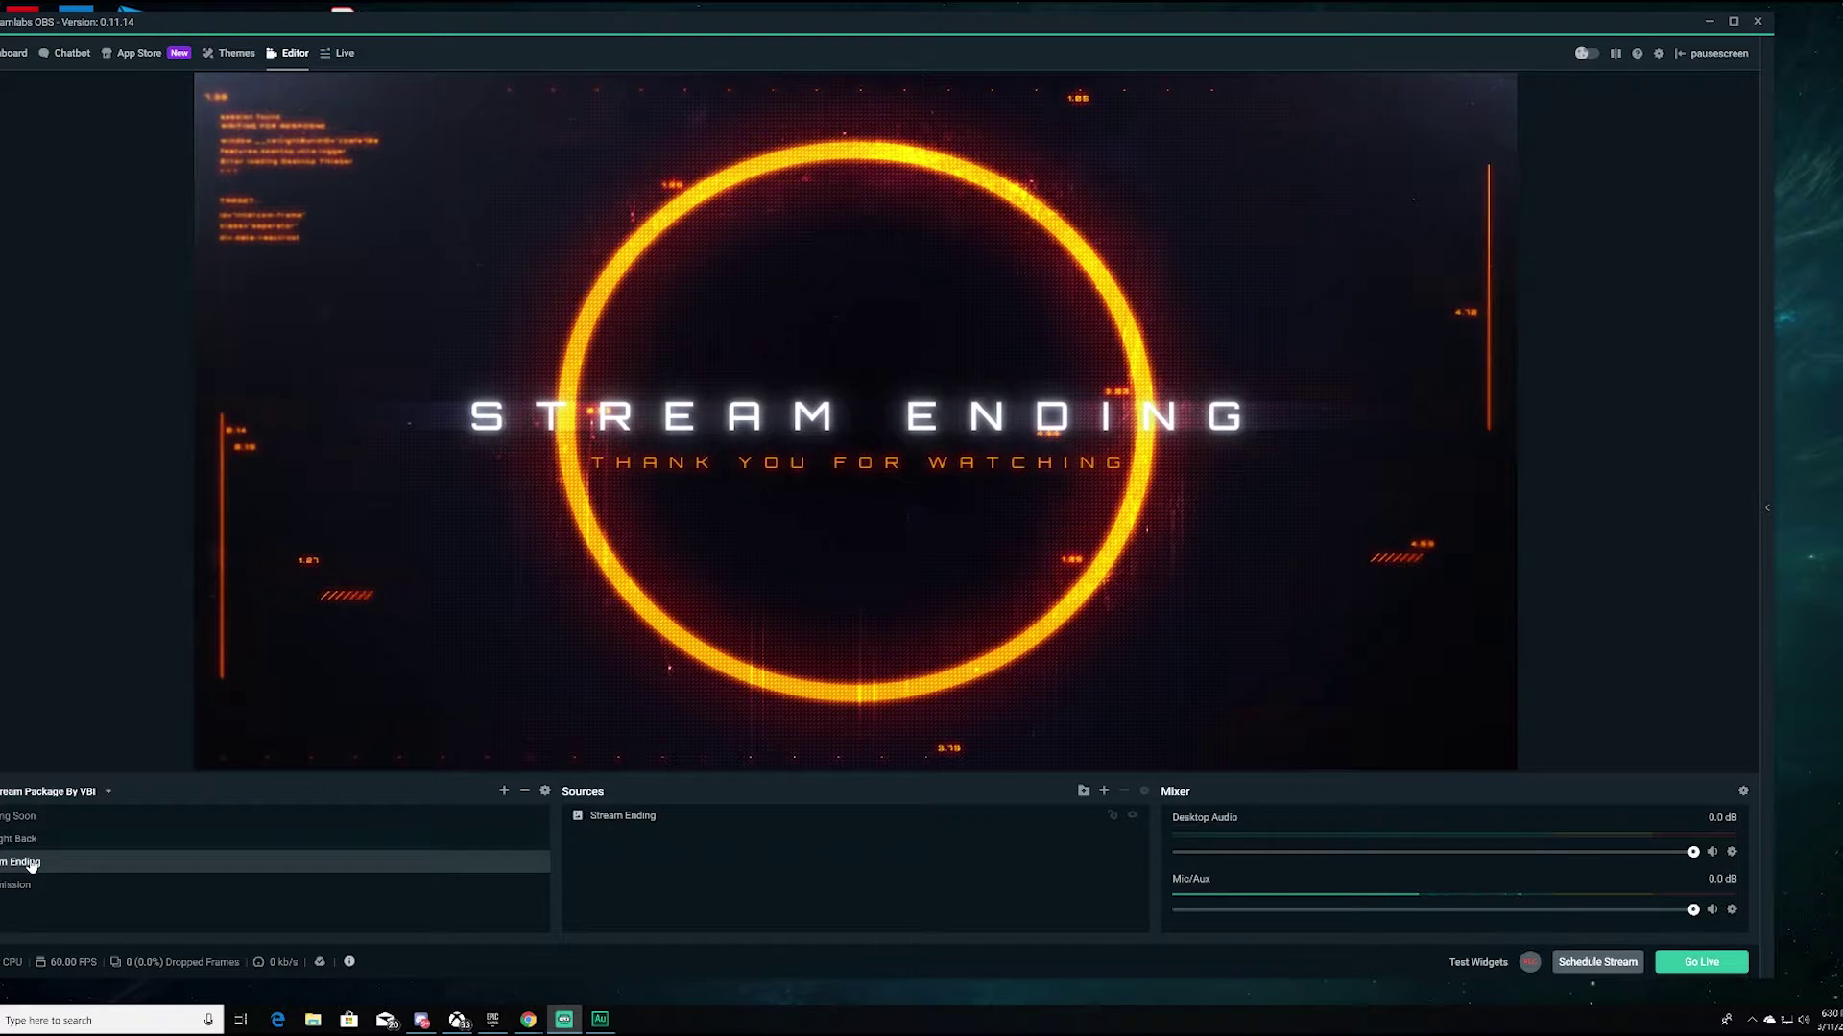
click(26, 885)
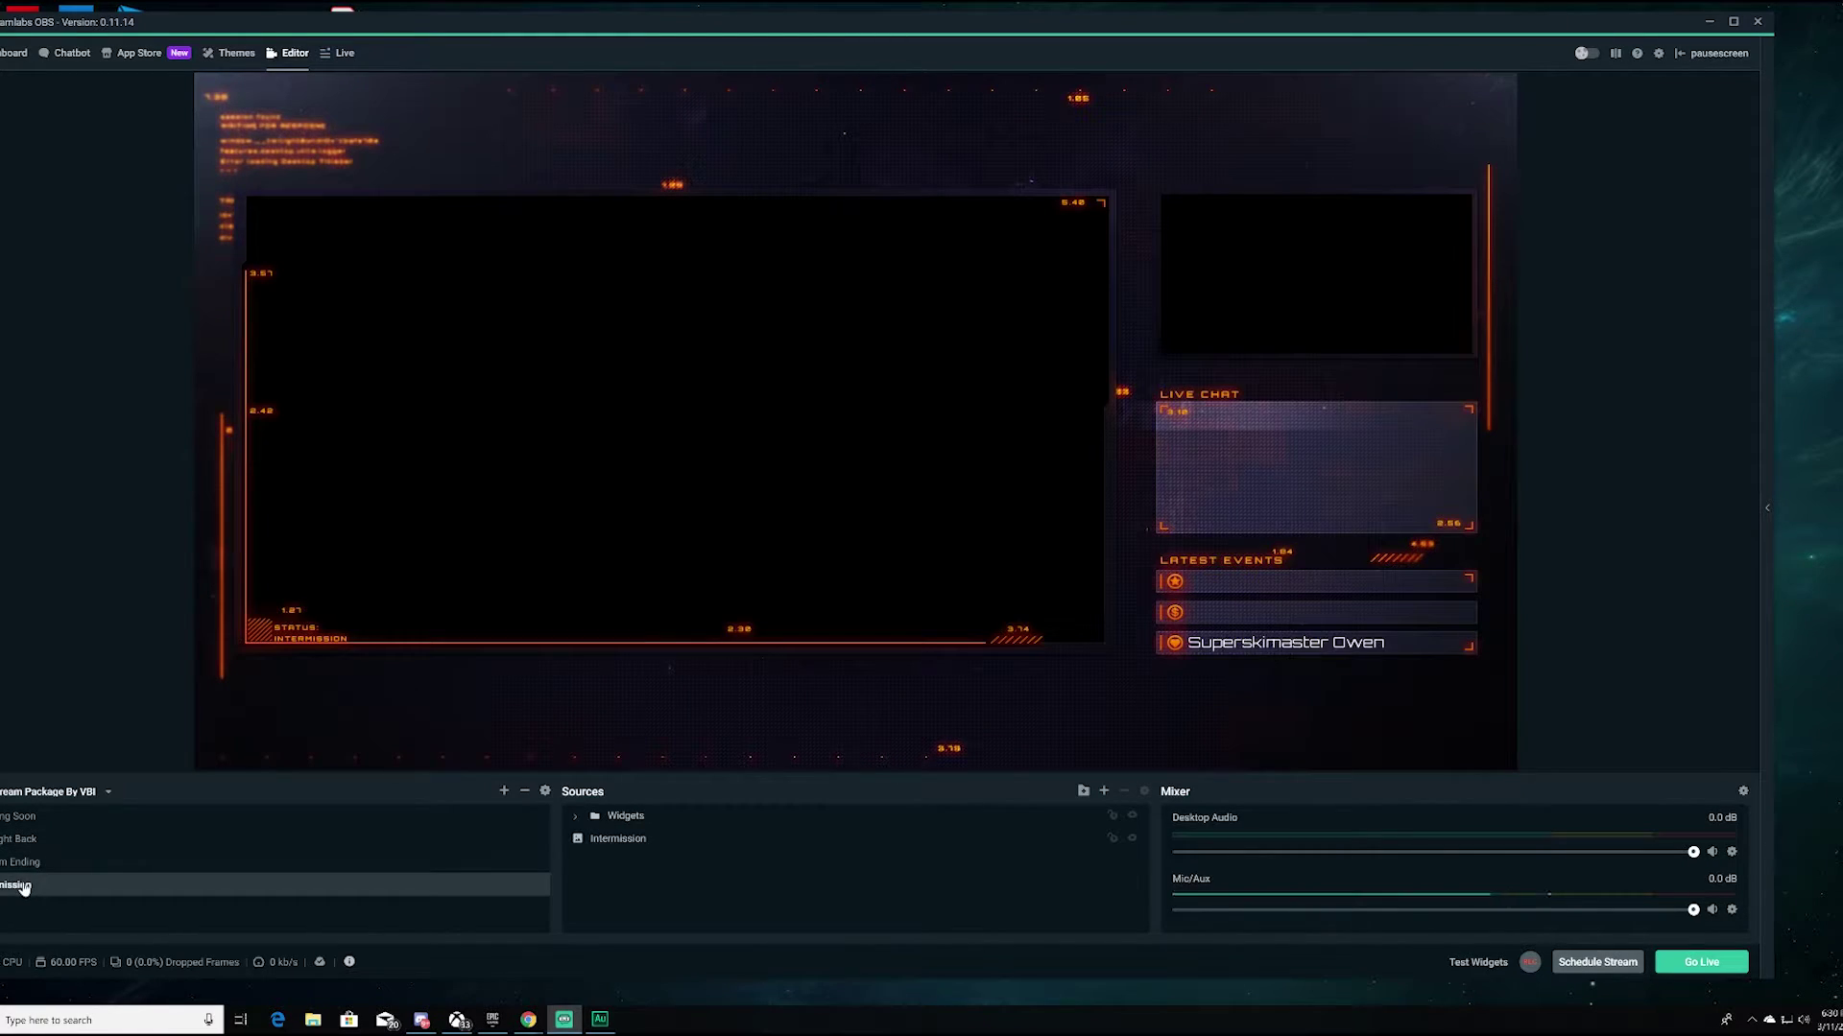
click(63, 903)
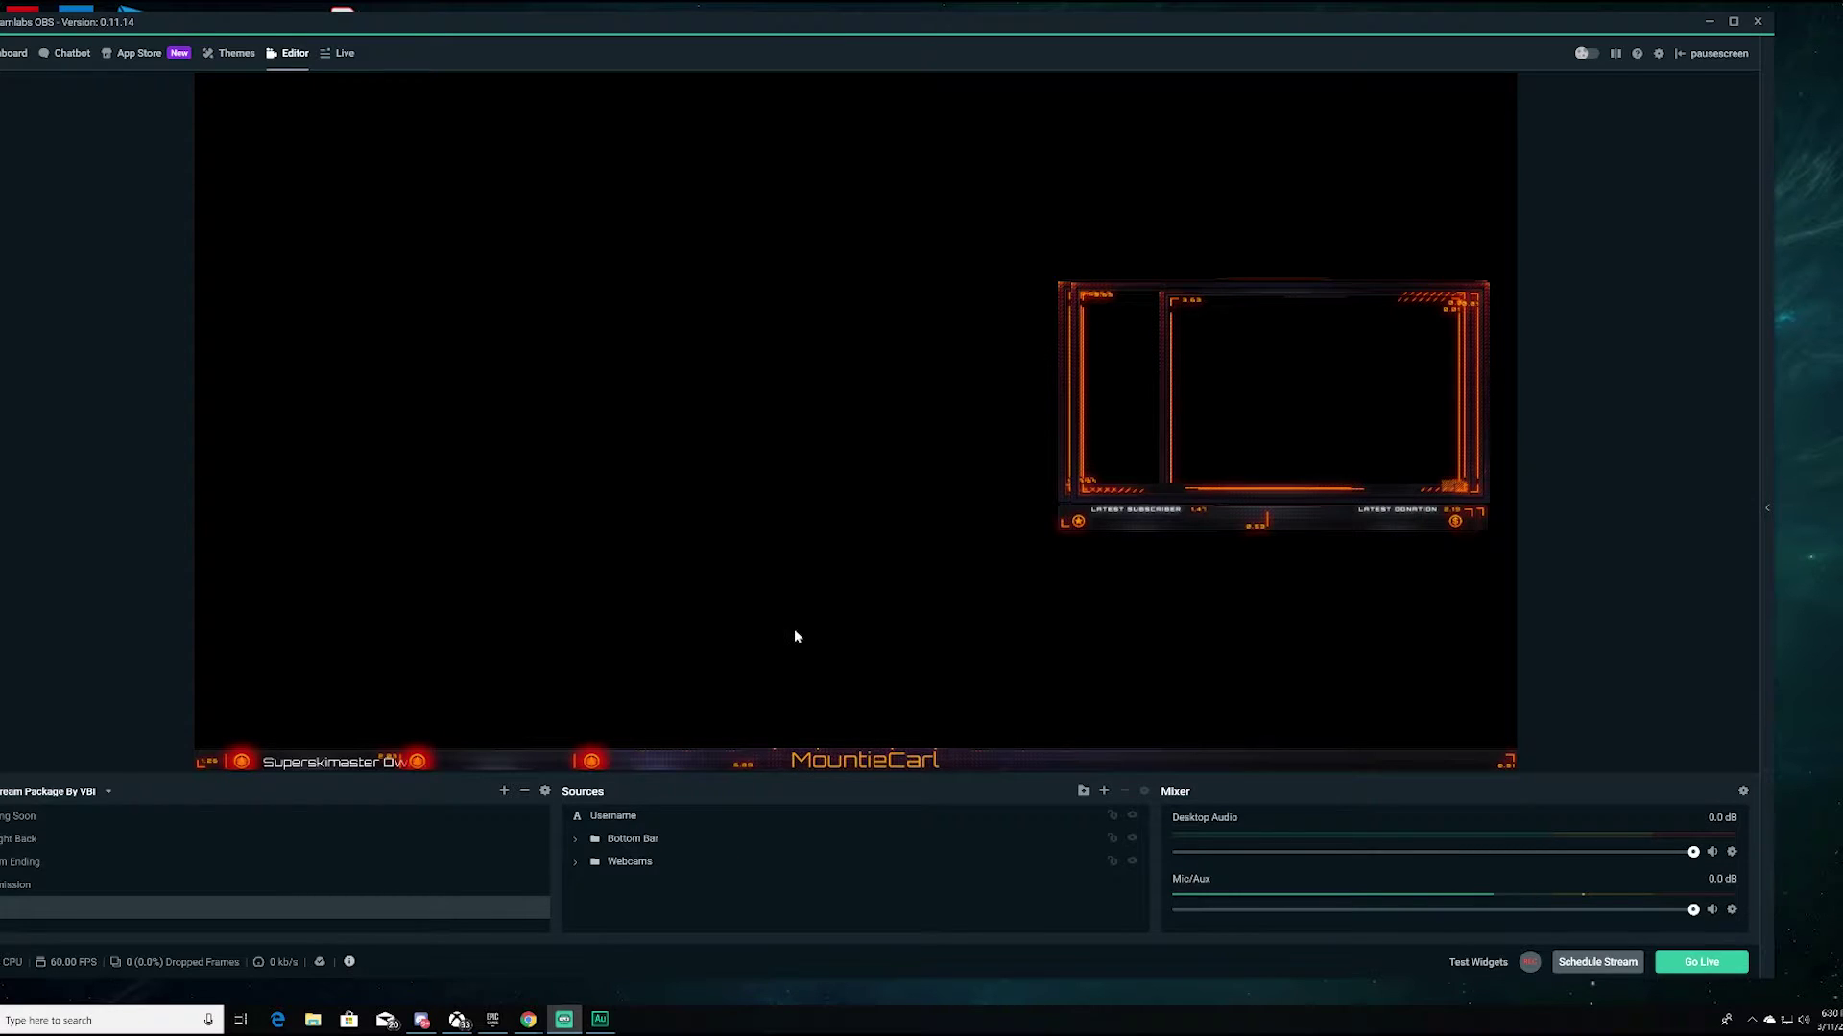
click(1104, 791)
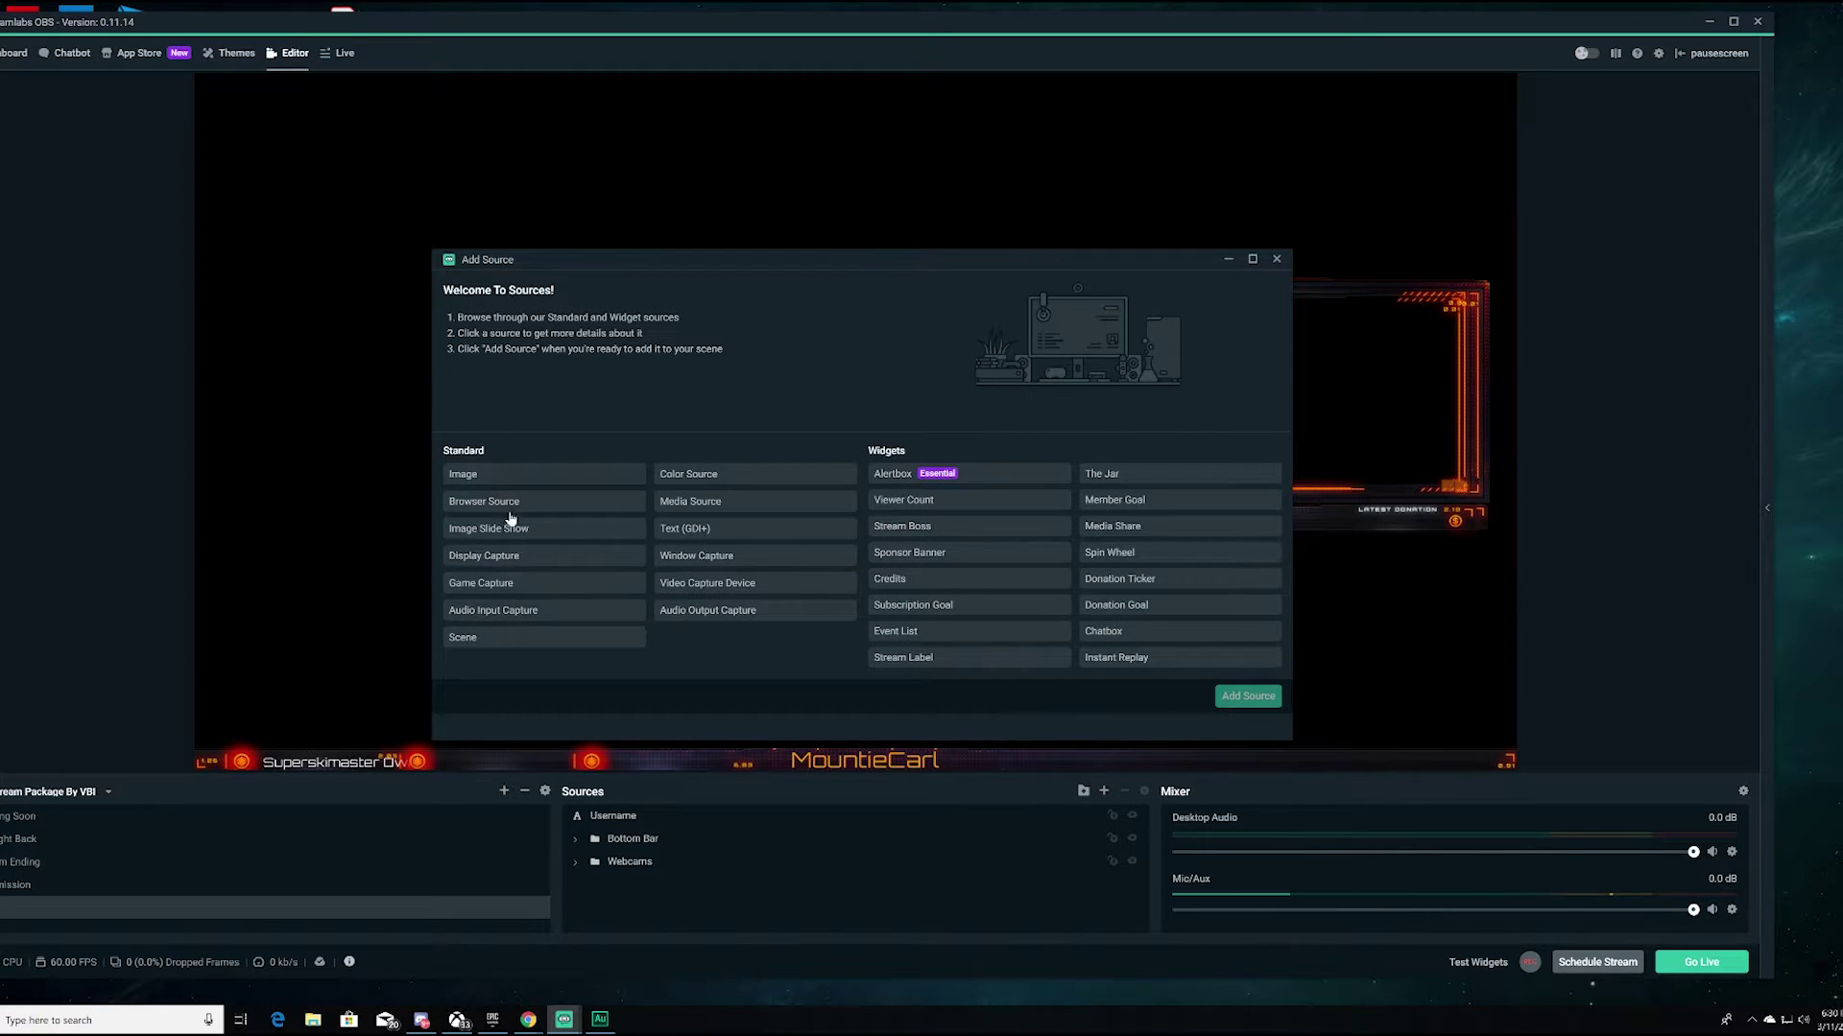
Step: Create a Game Capture source named TheDivision2
click(528, 587)
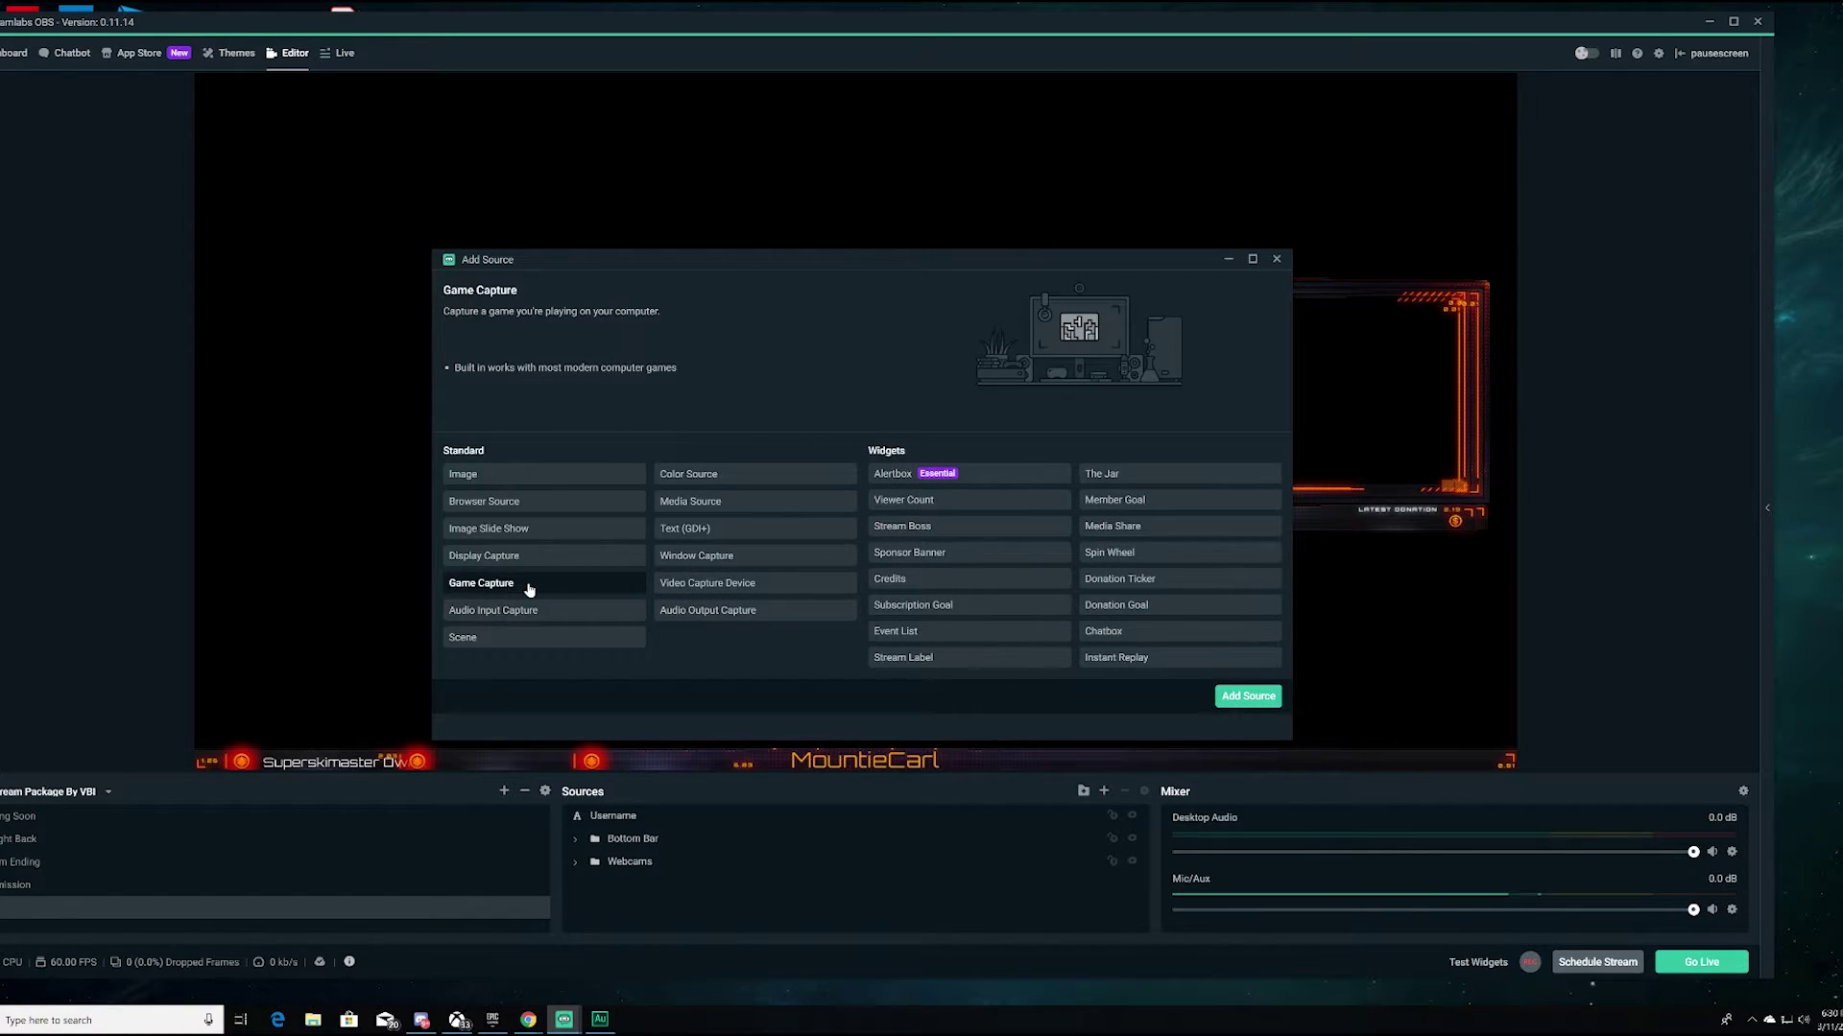
click(1248, 696)
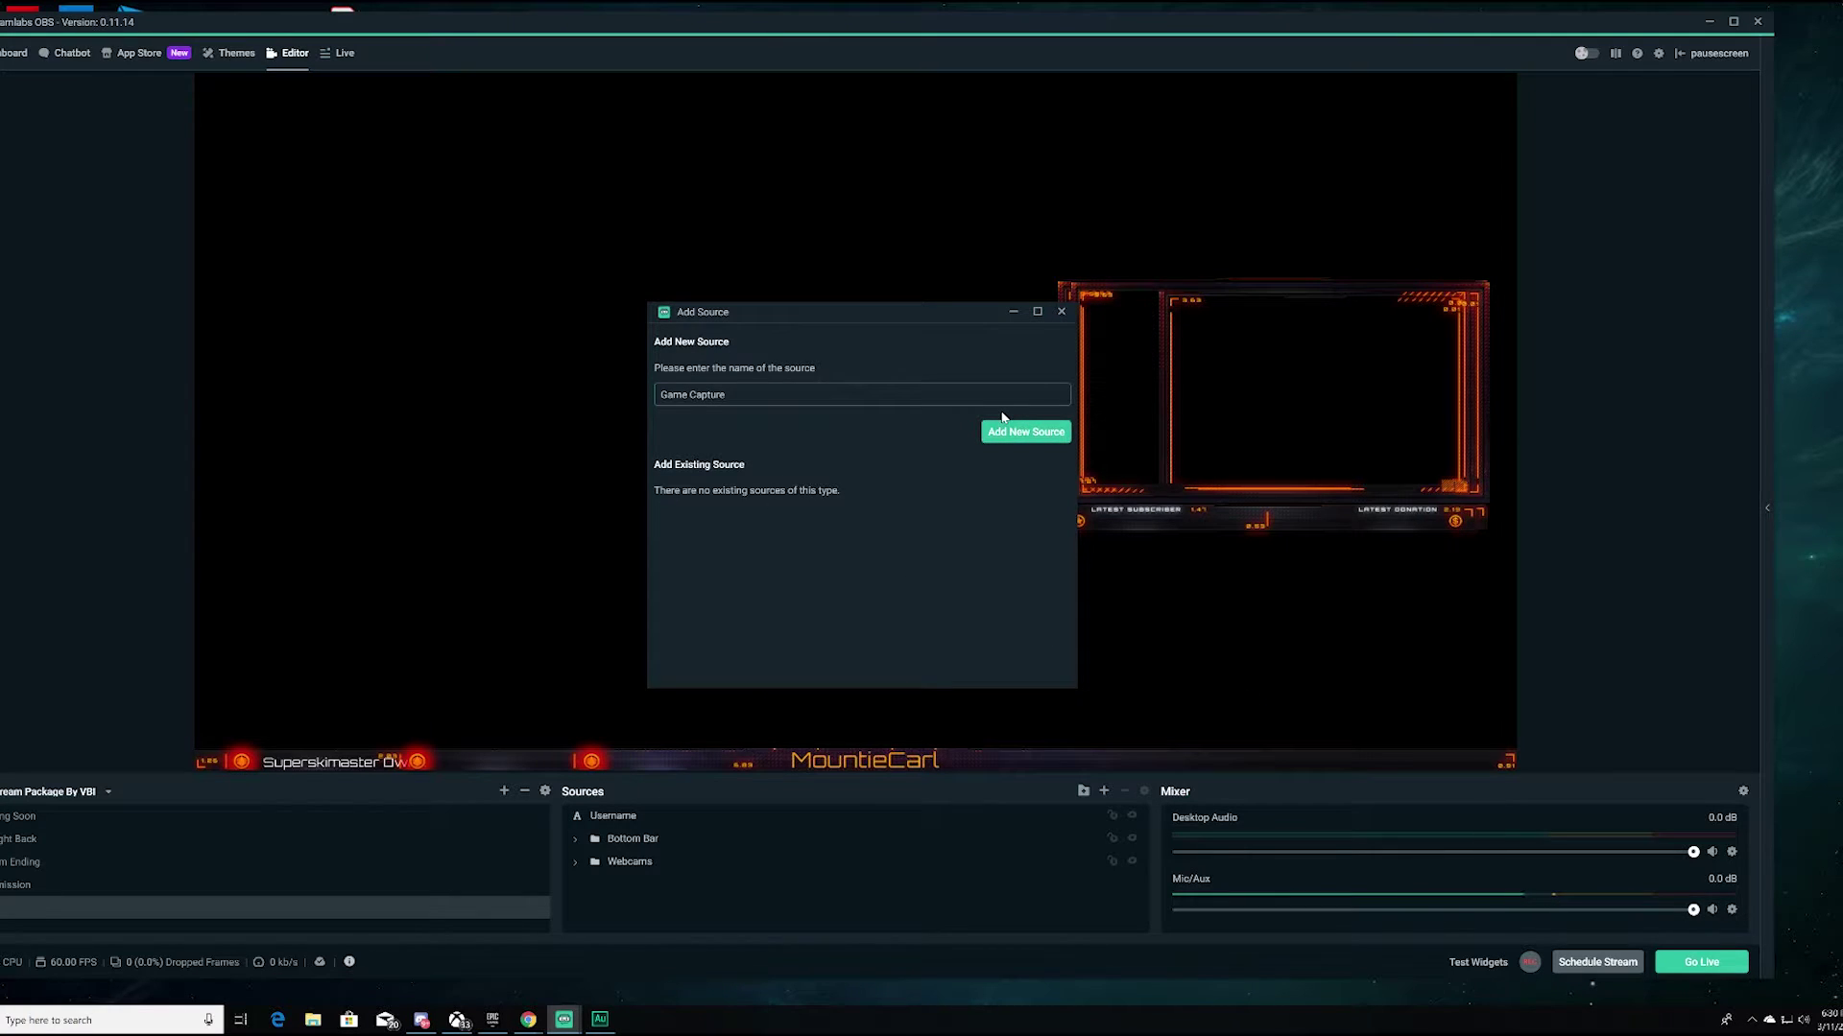
key(BackSpace)
key(BackSpace)
key(BackSpace)
key(BackSpace)
key(BackSpace)
key(BackSpace)
text(TheDivision2)
click(1009, 437)
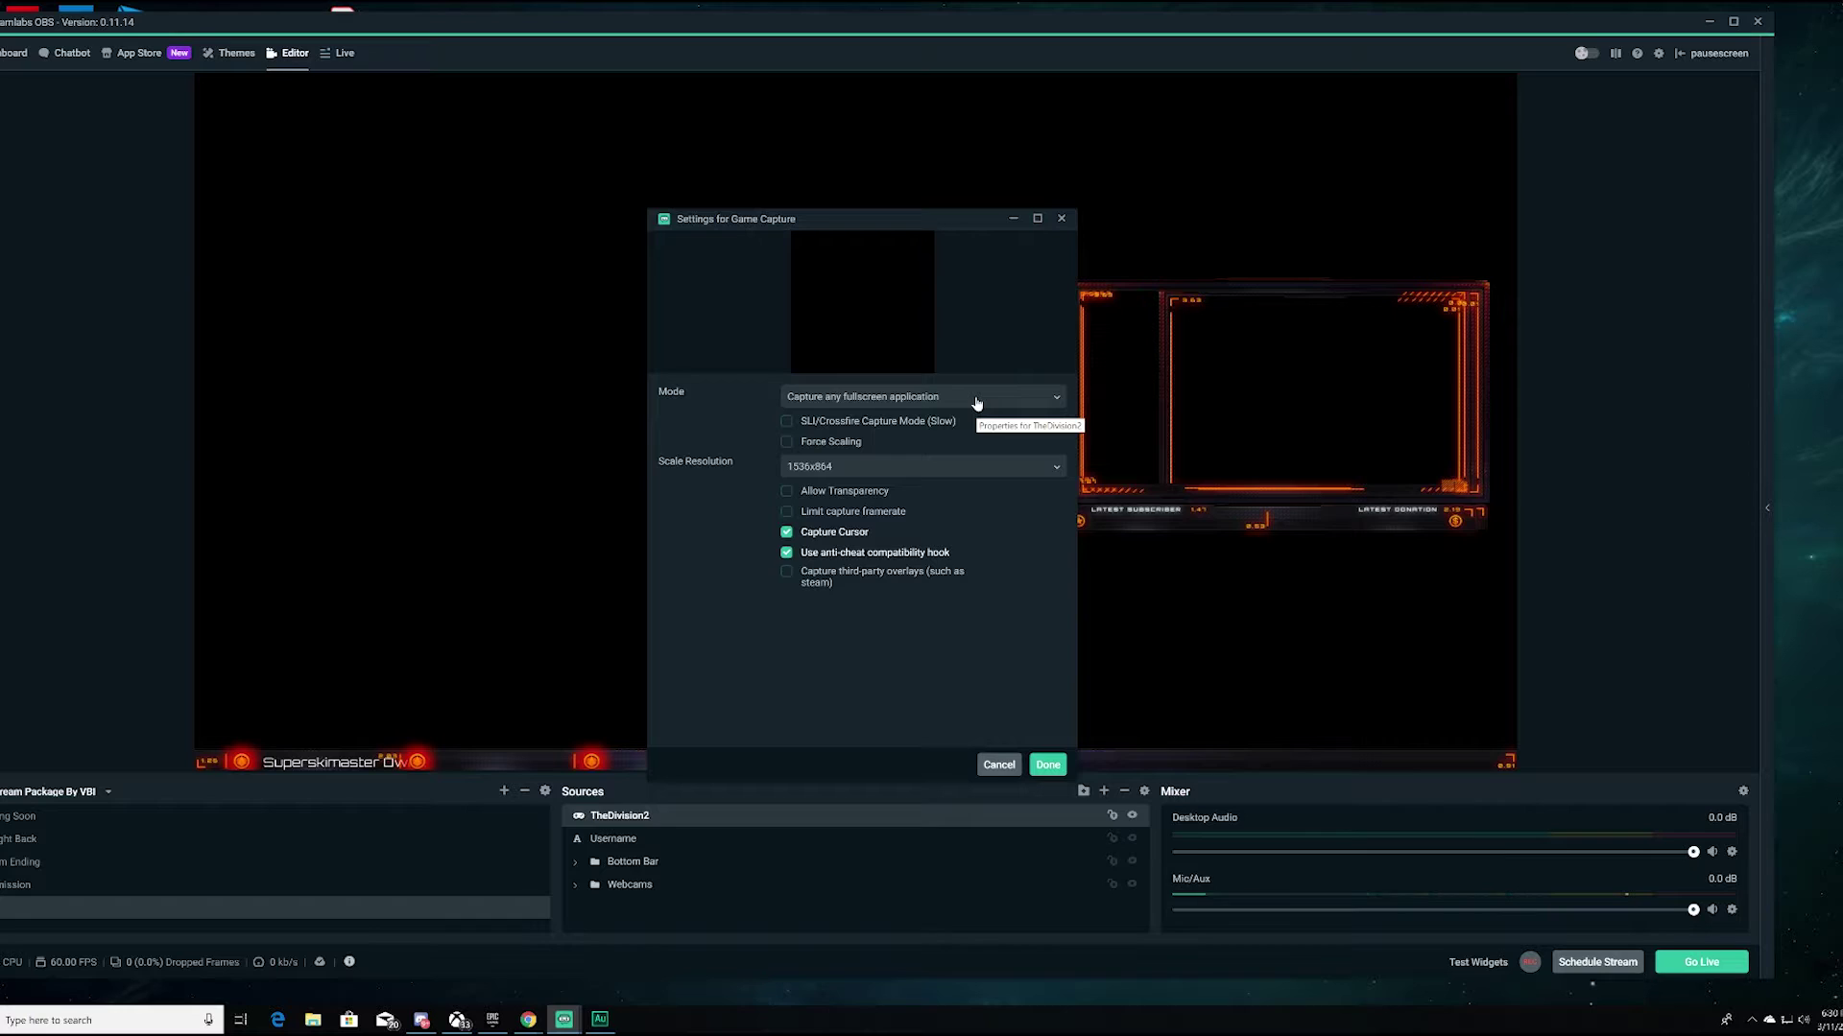
Step: Review TheDivision2's capture options, keeping fullscreen application mode and 1536x864 scale resolution
click(976, 401)
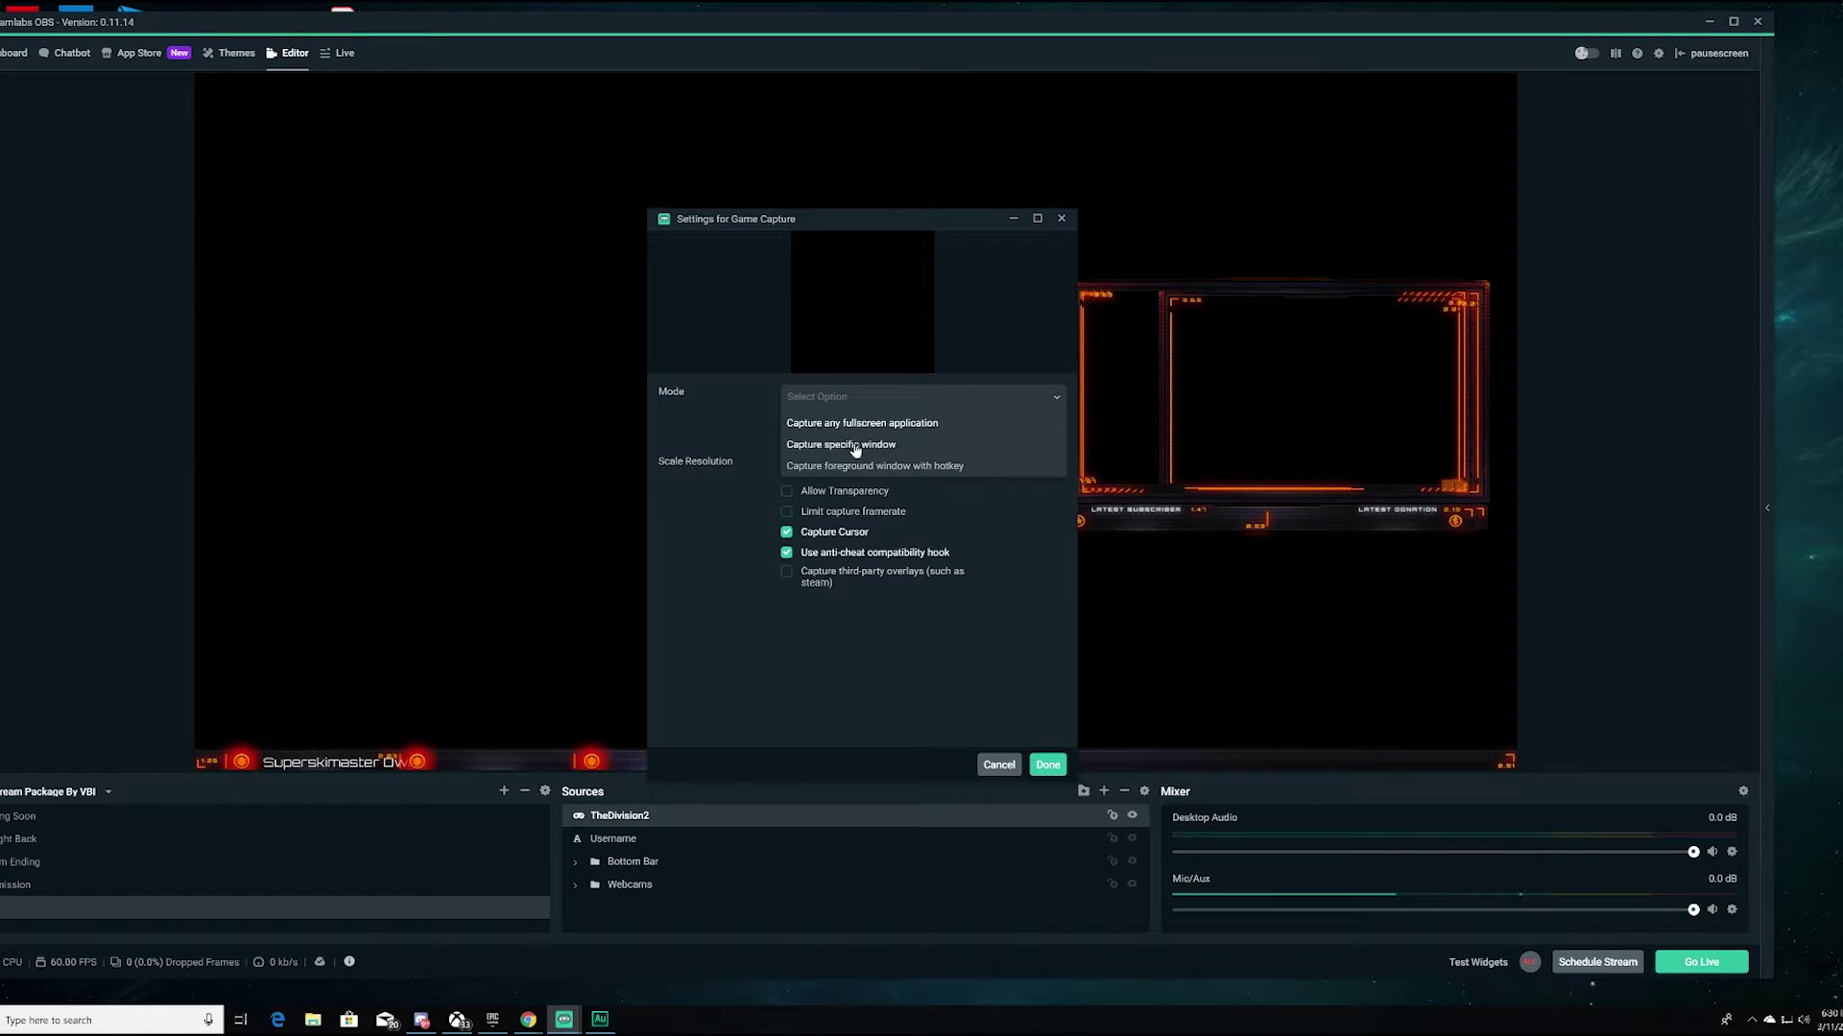
click(920, 422)
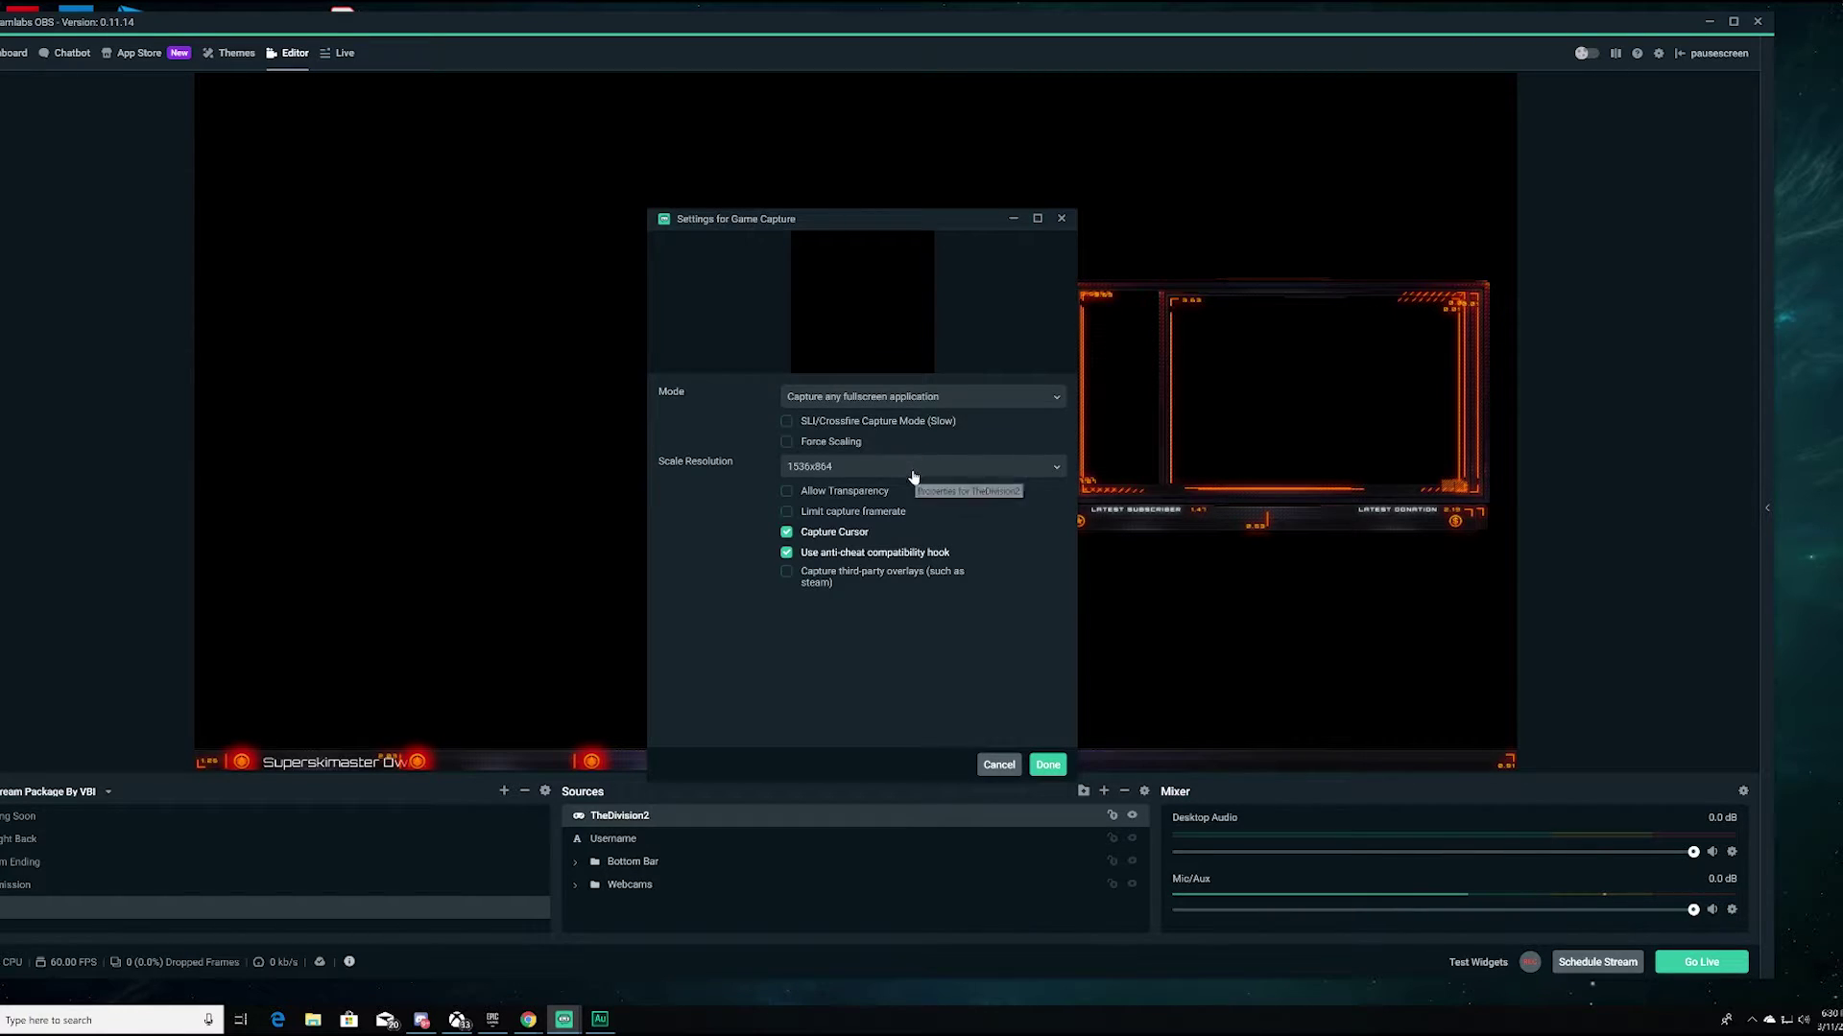
click(975, 397)
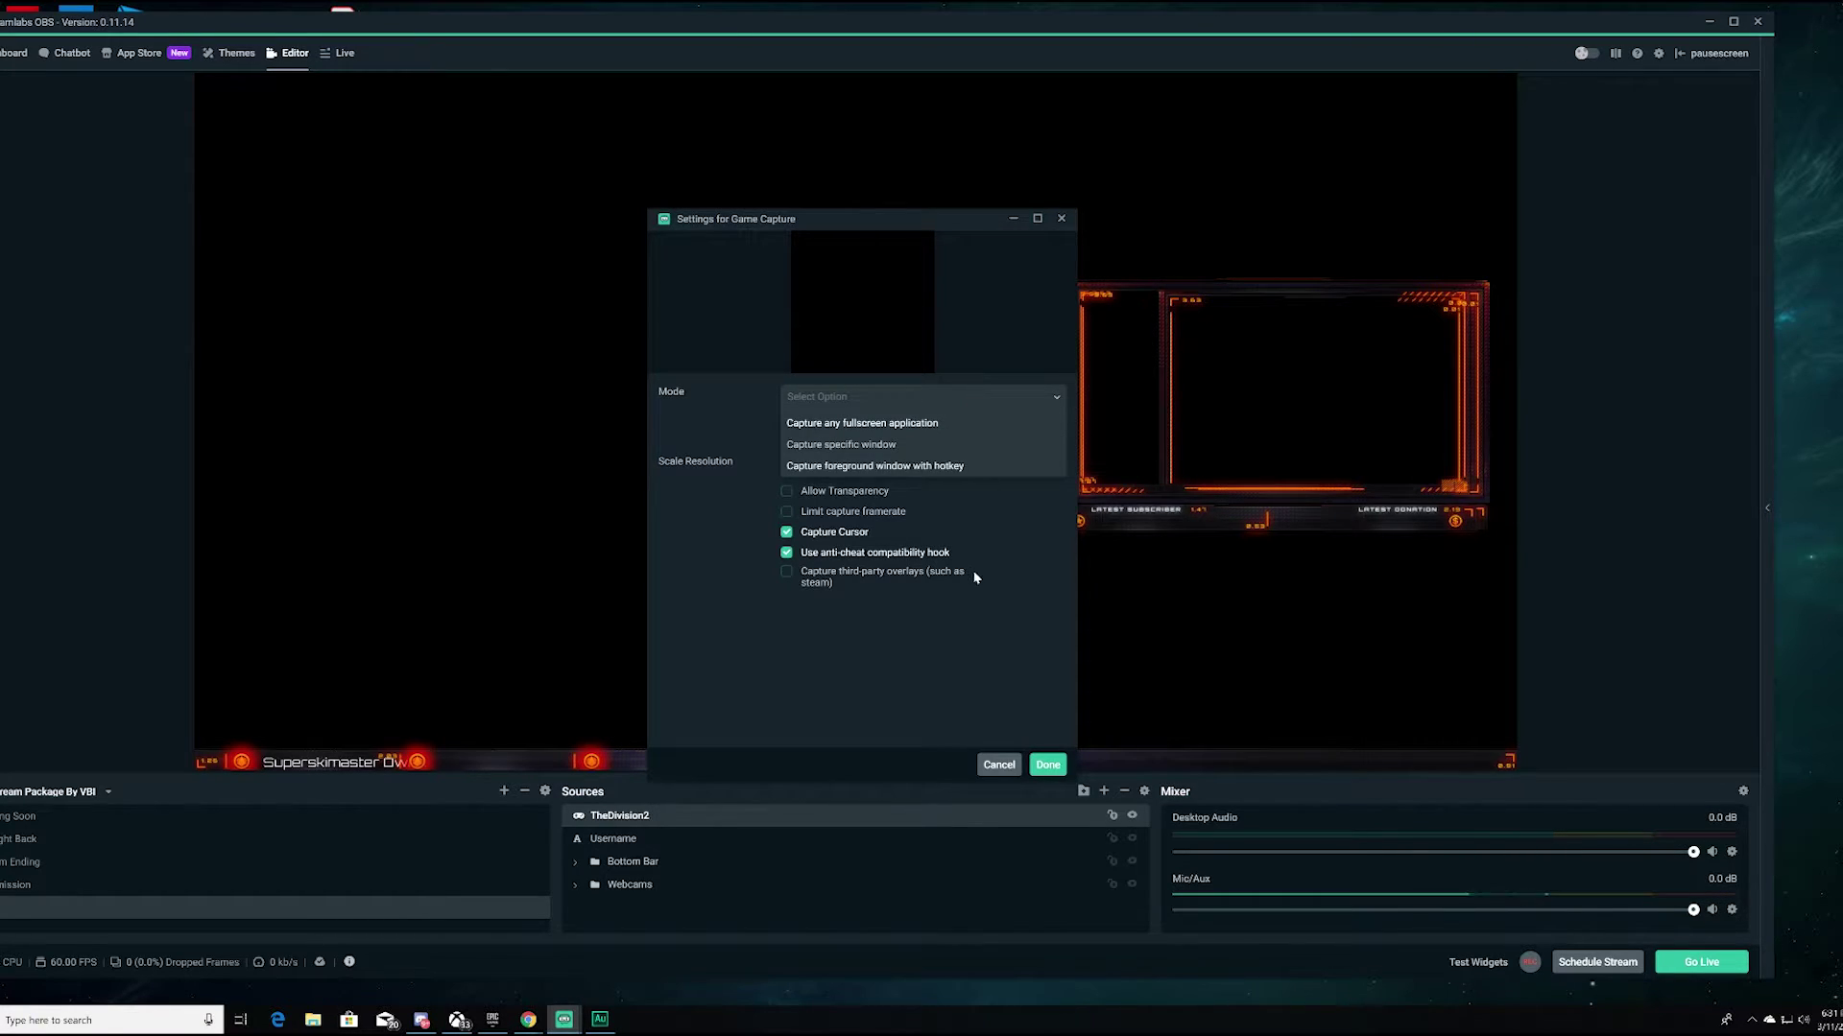
click(1021, 584)
click(869, 467)
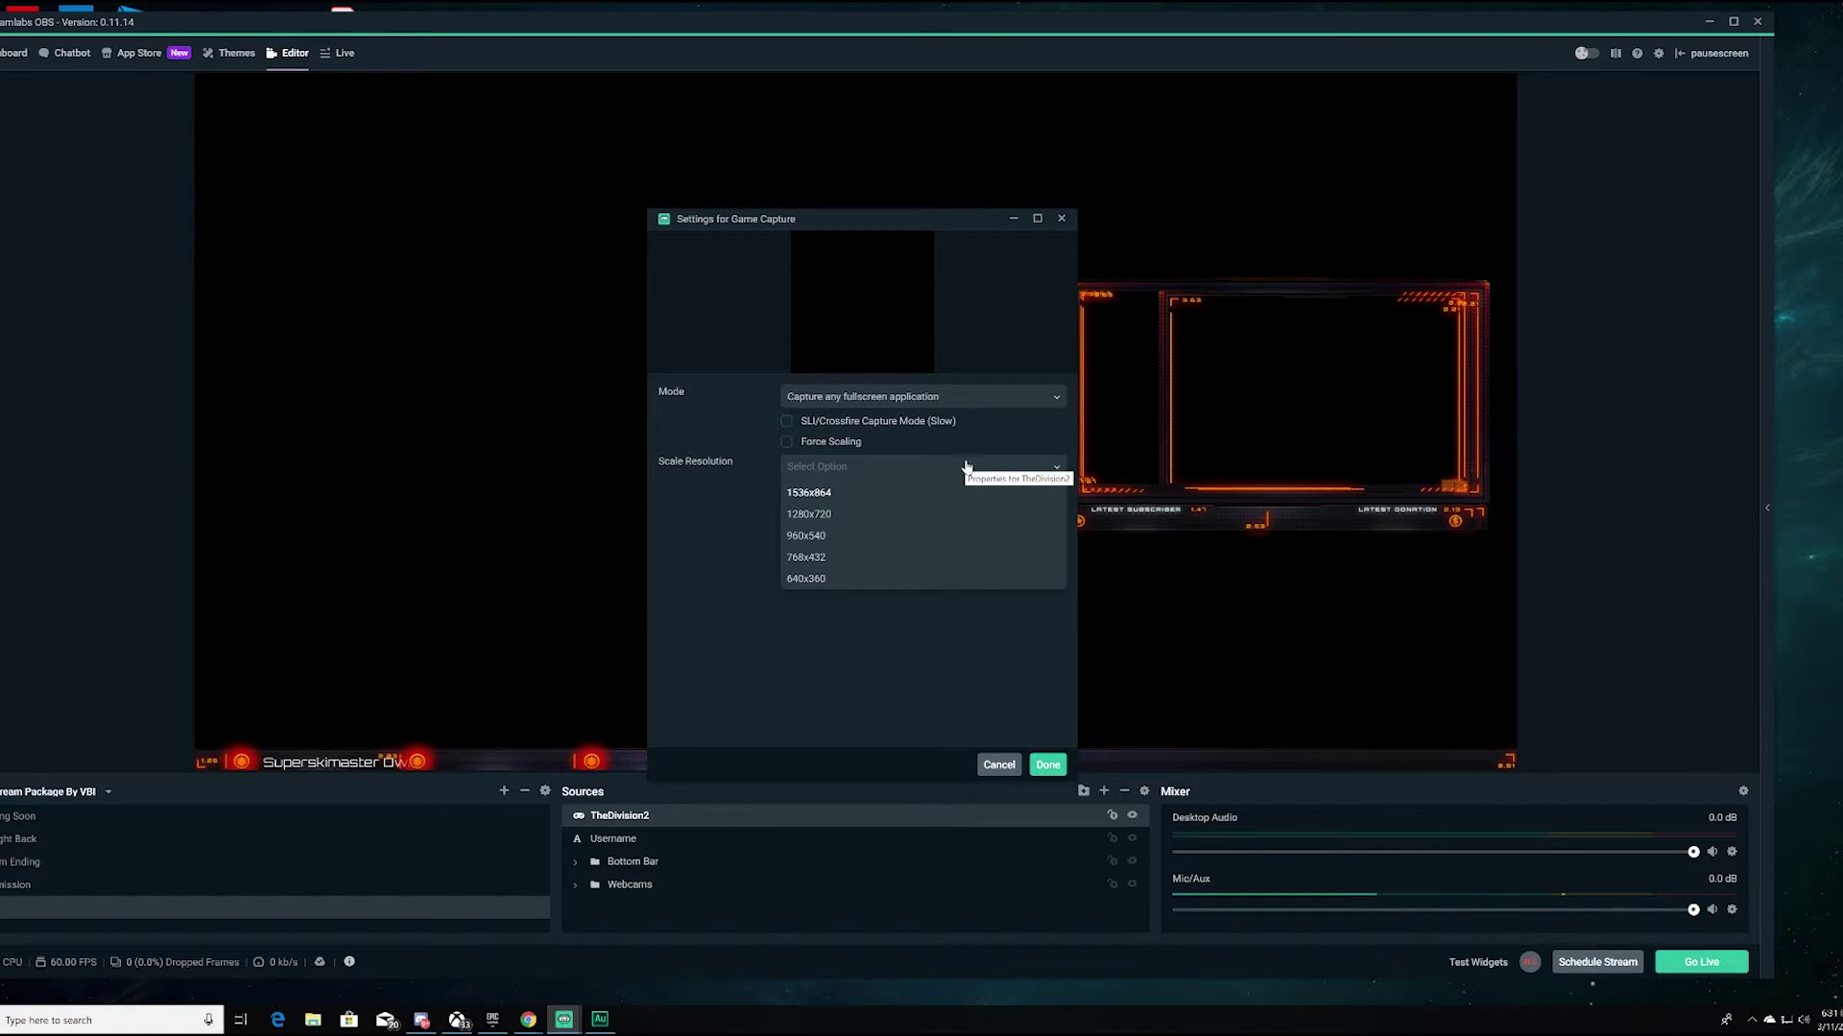
click(808, 492)
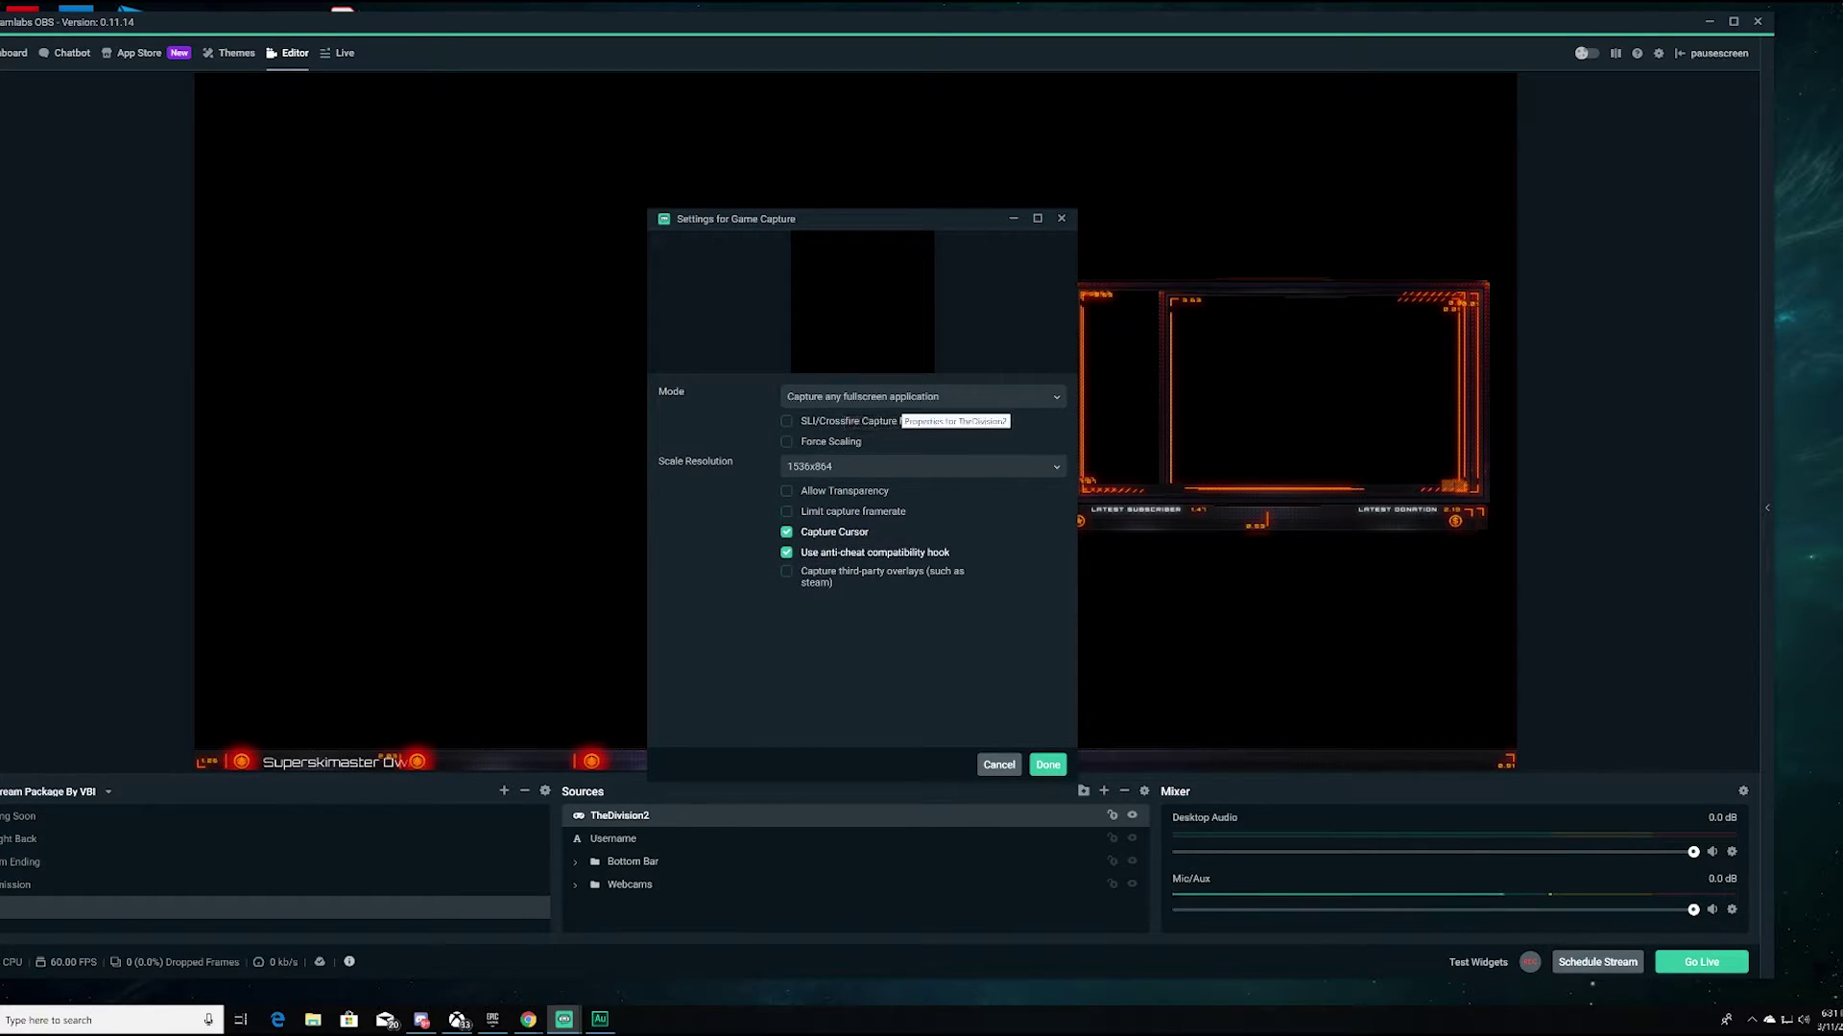
Step: Switch the capture mode to Capture specific window and browse the list of open windows
click(962, 396)
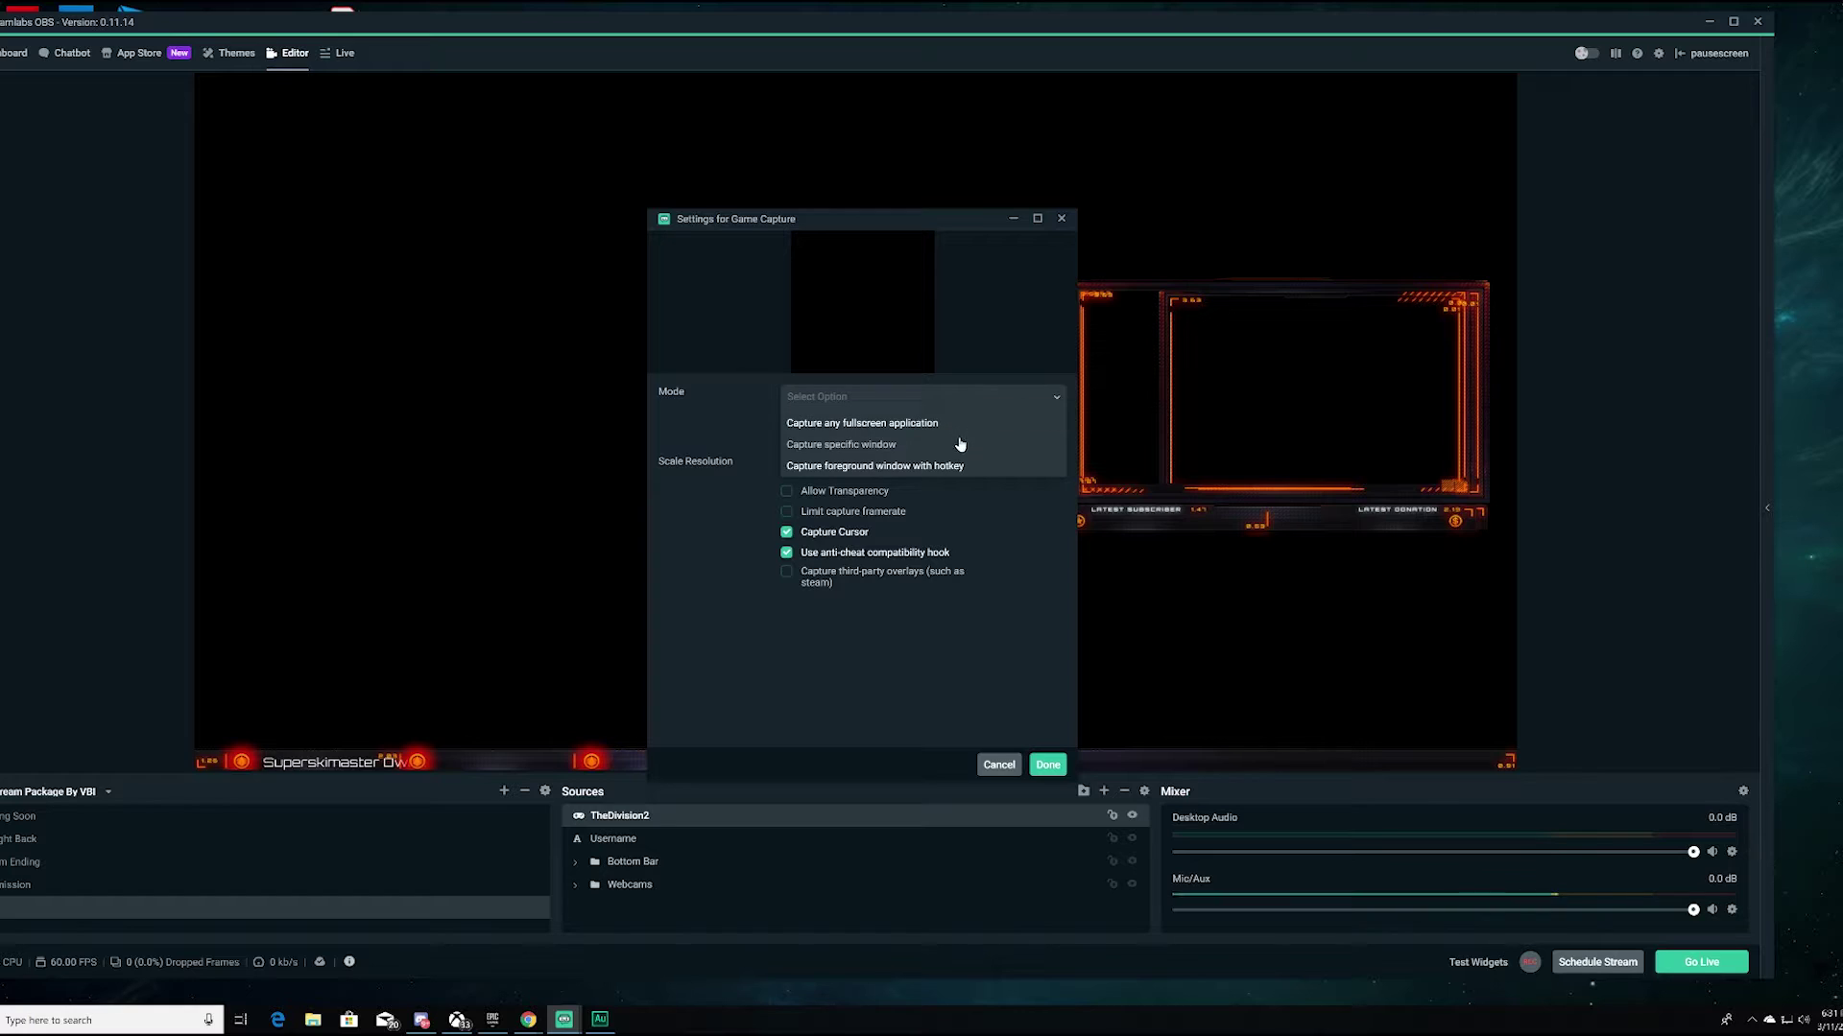
click(877, 447)
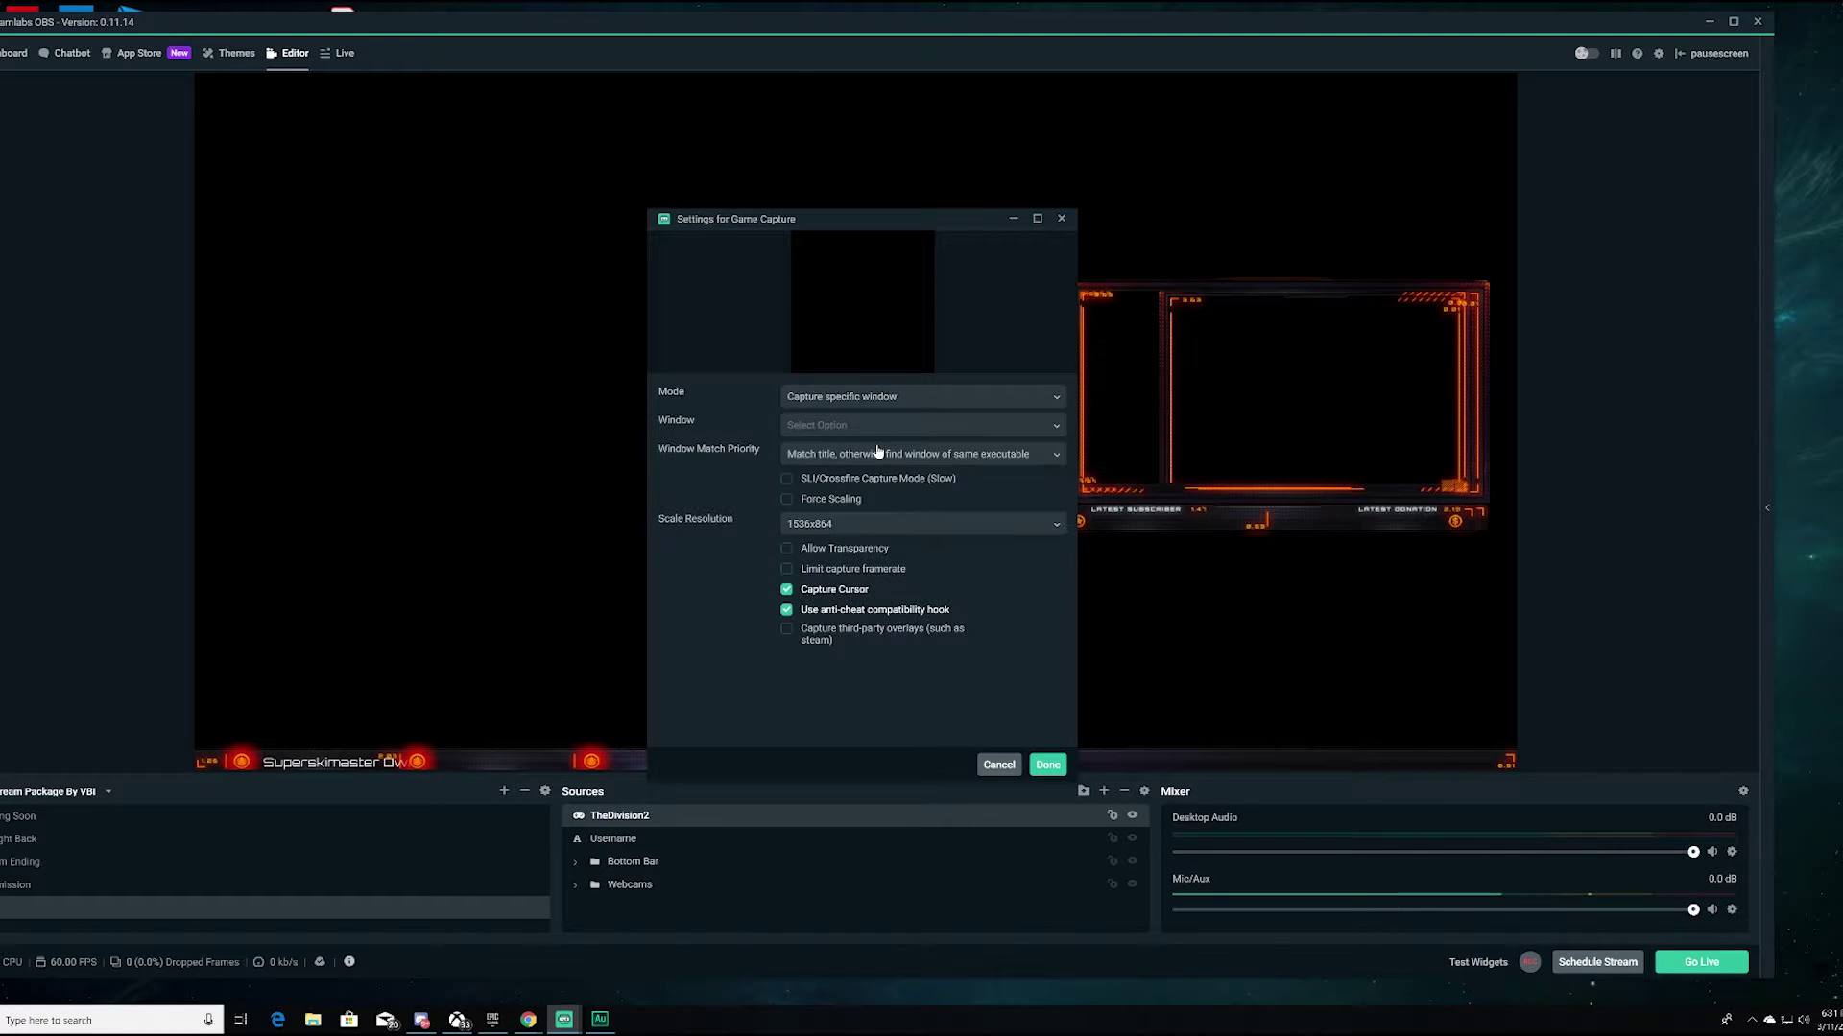
click(960, 427)
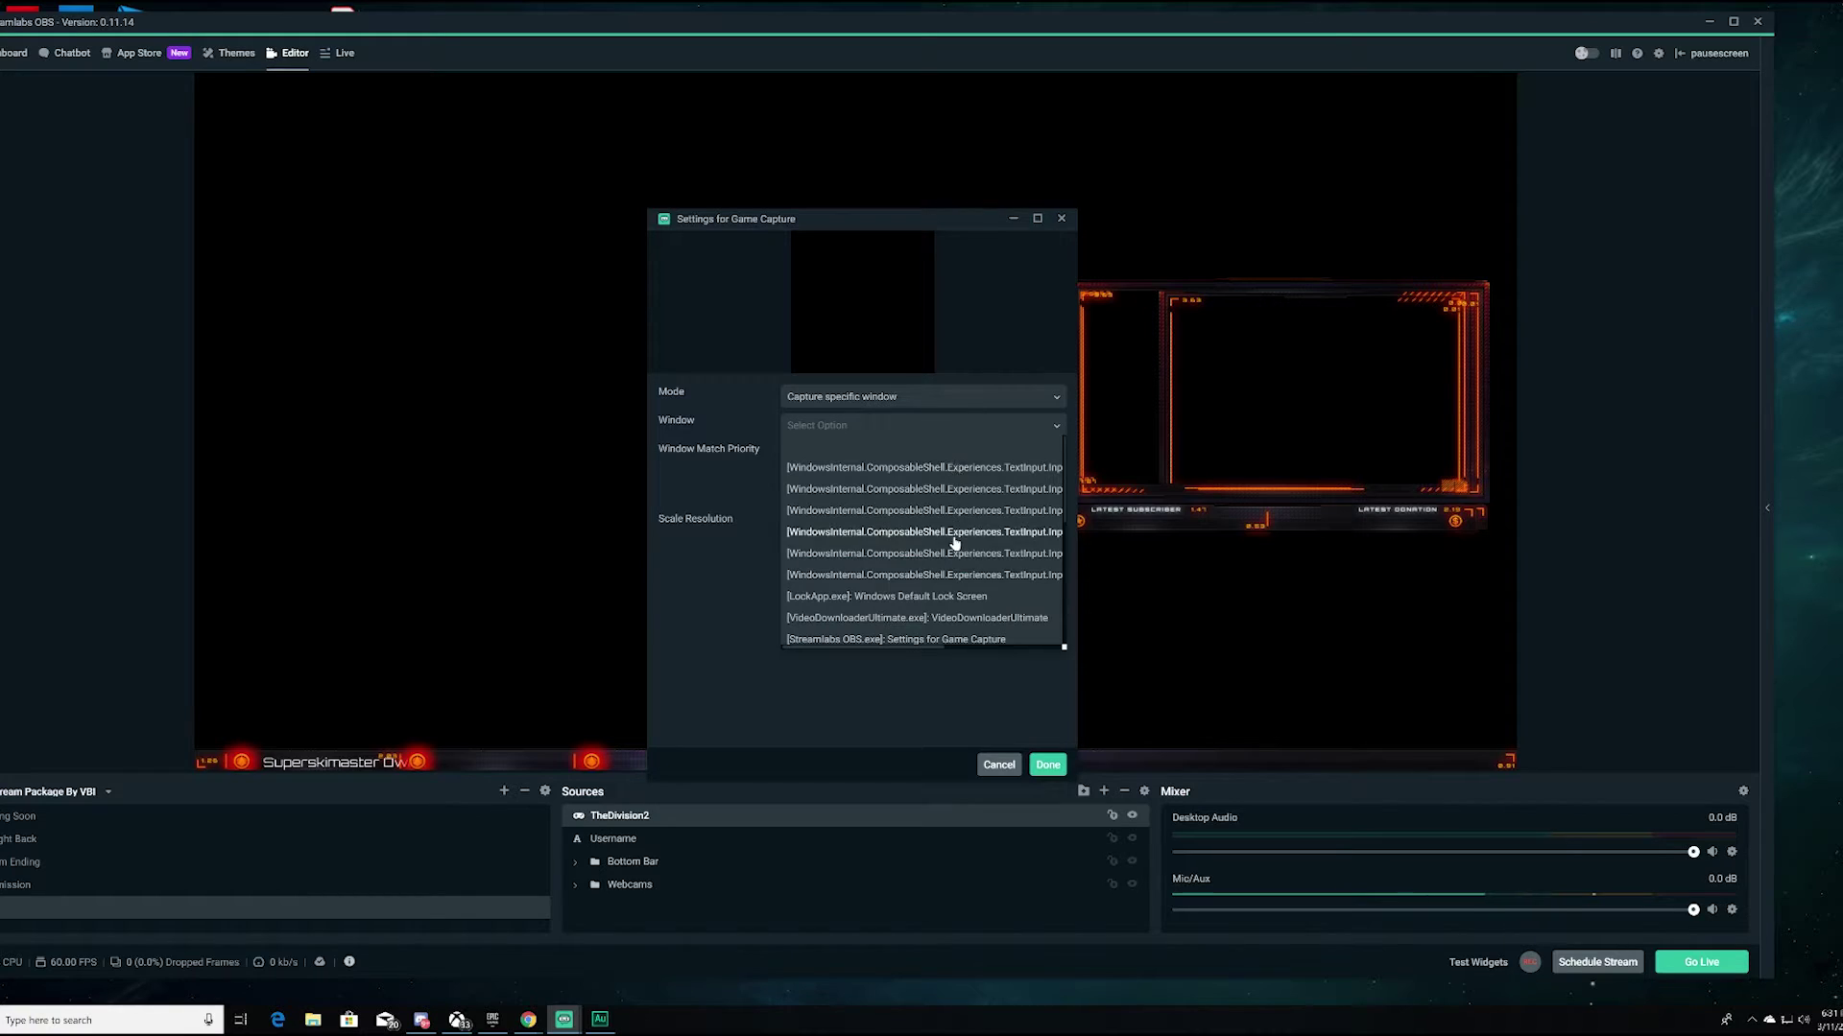
scroll(955, 466, down, 2)
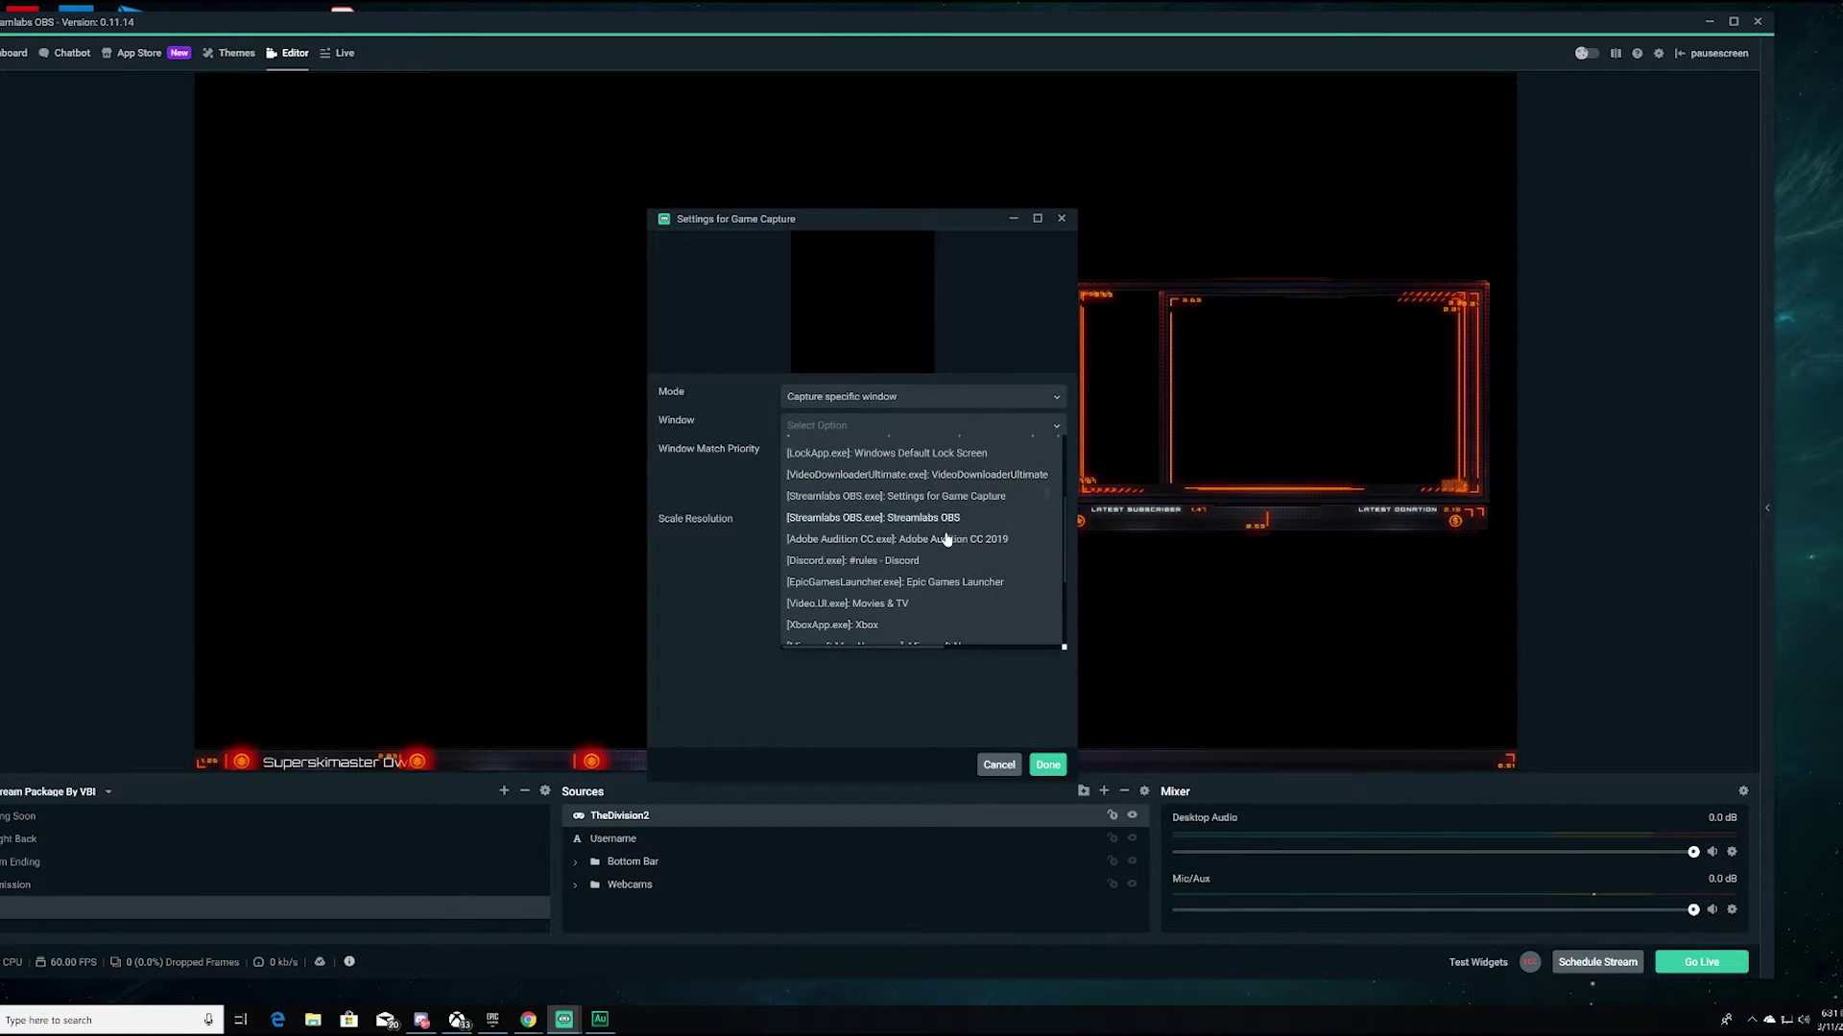
scroll(936, 547, down, 1)
scroll(935, 548, down, 2)
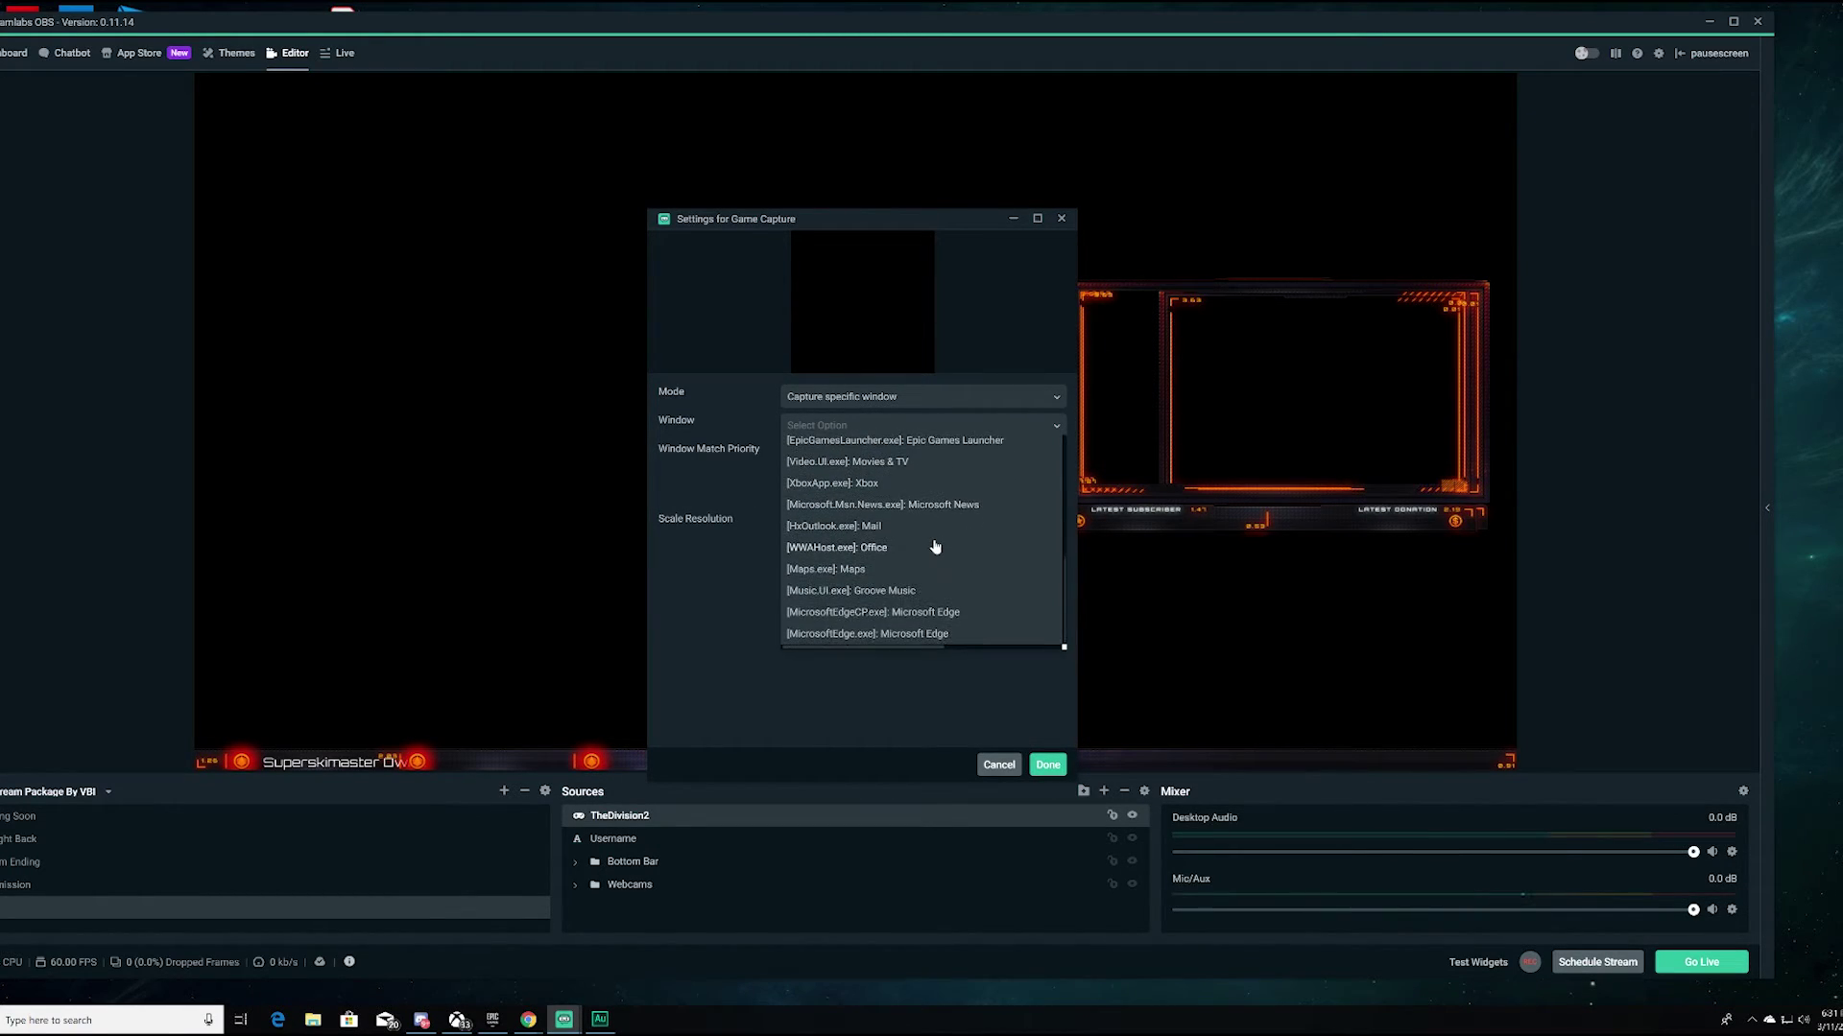
scroll(909, 540, up, 4)
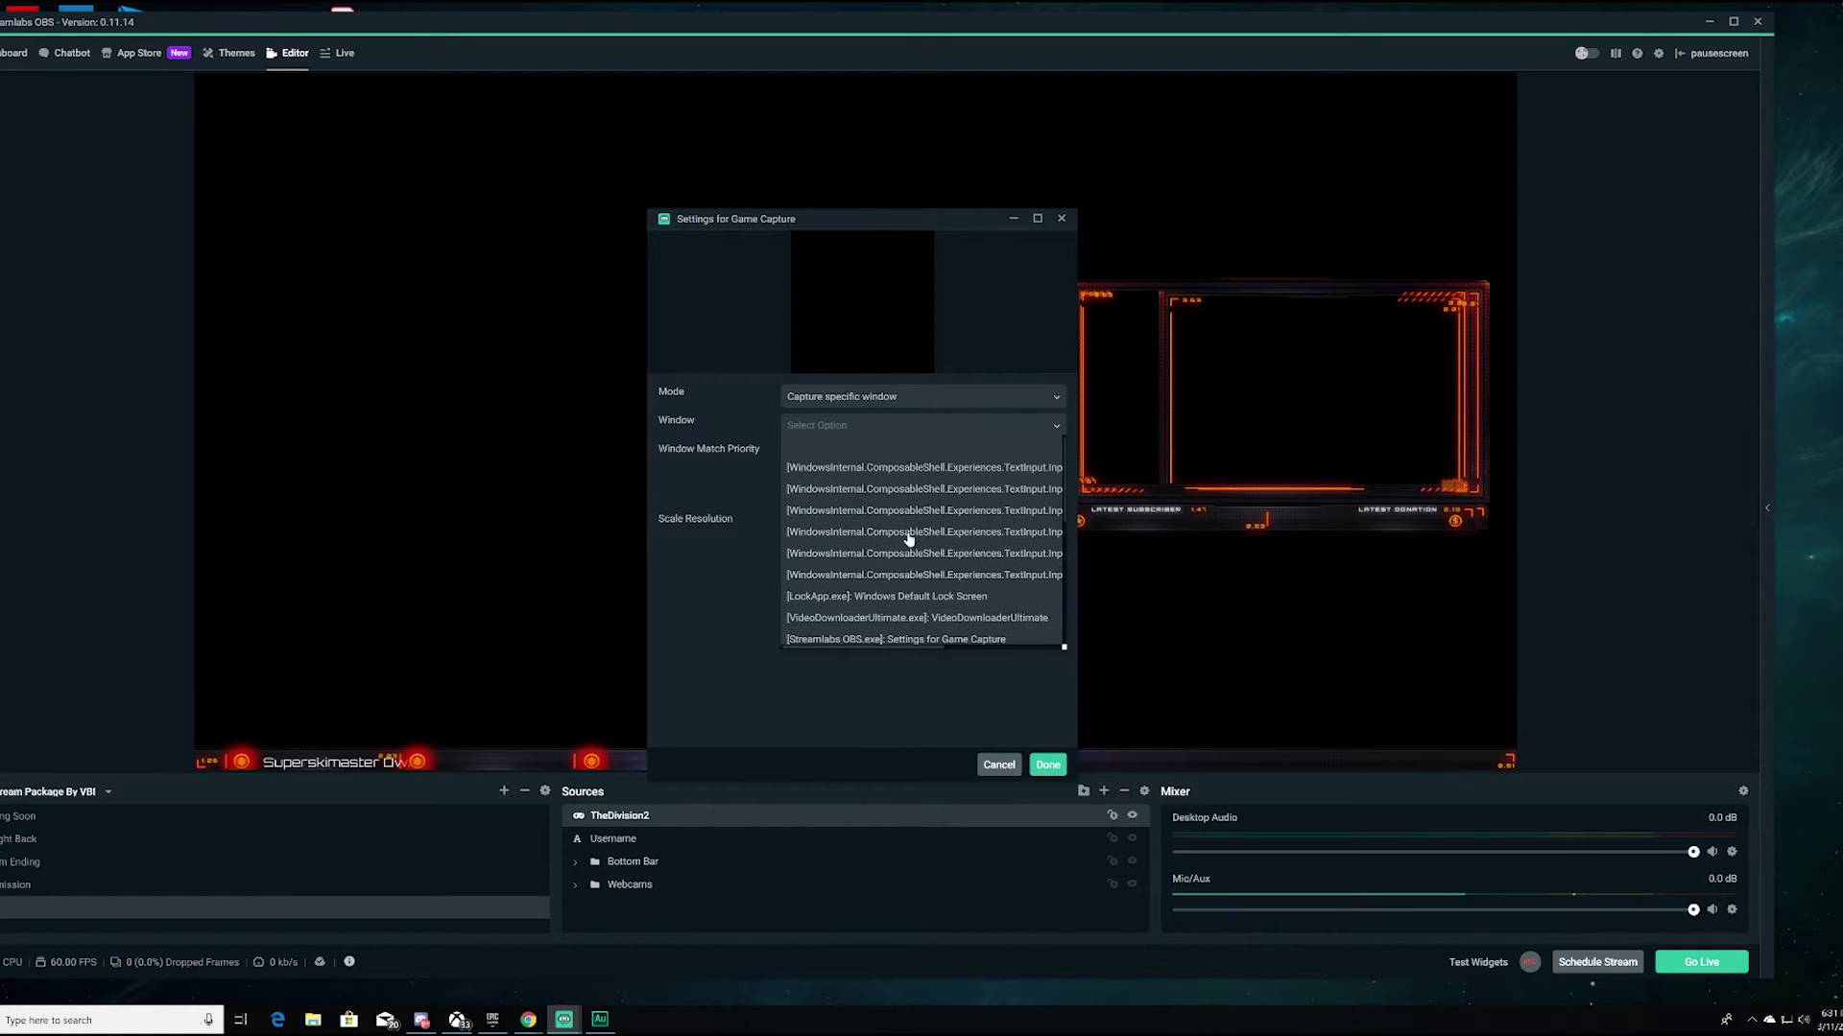
scroll(907, 535, down, 4)
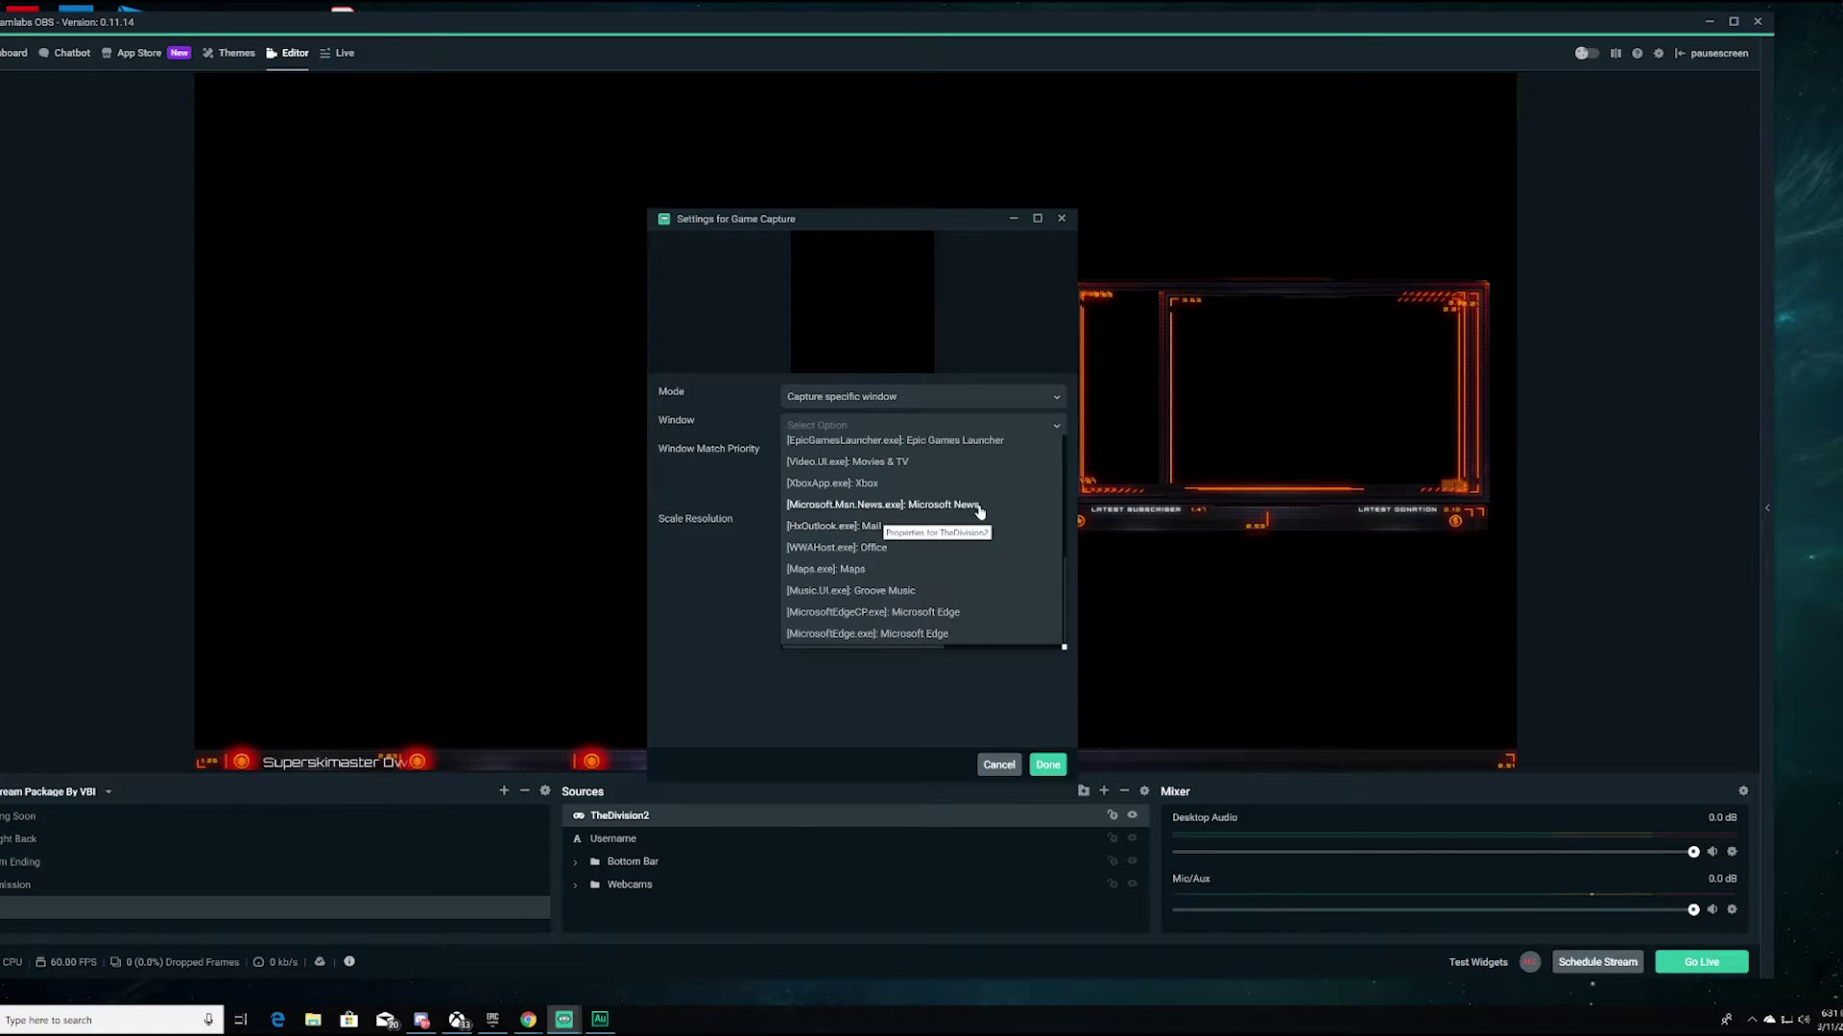
scroll(935, 530, up, 4)
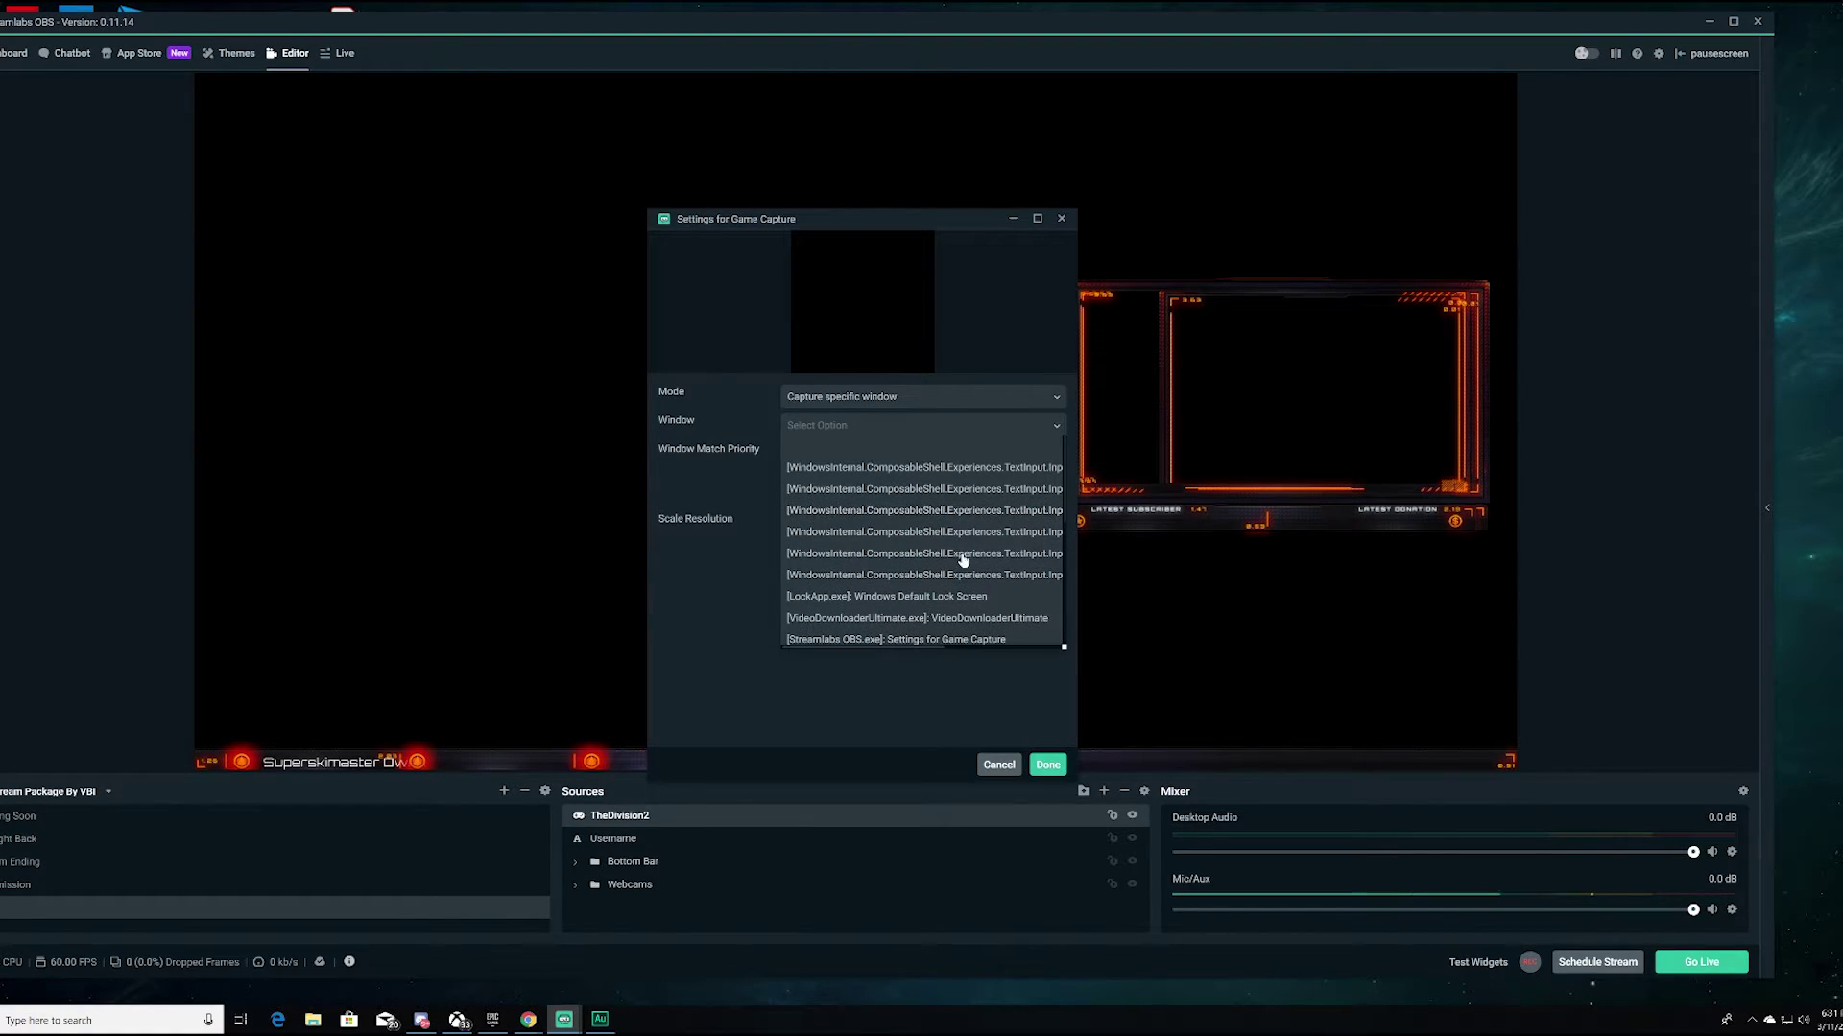
scroll(928, 589, down, 4)
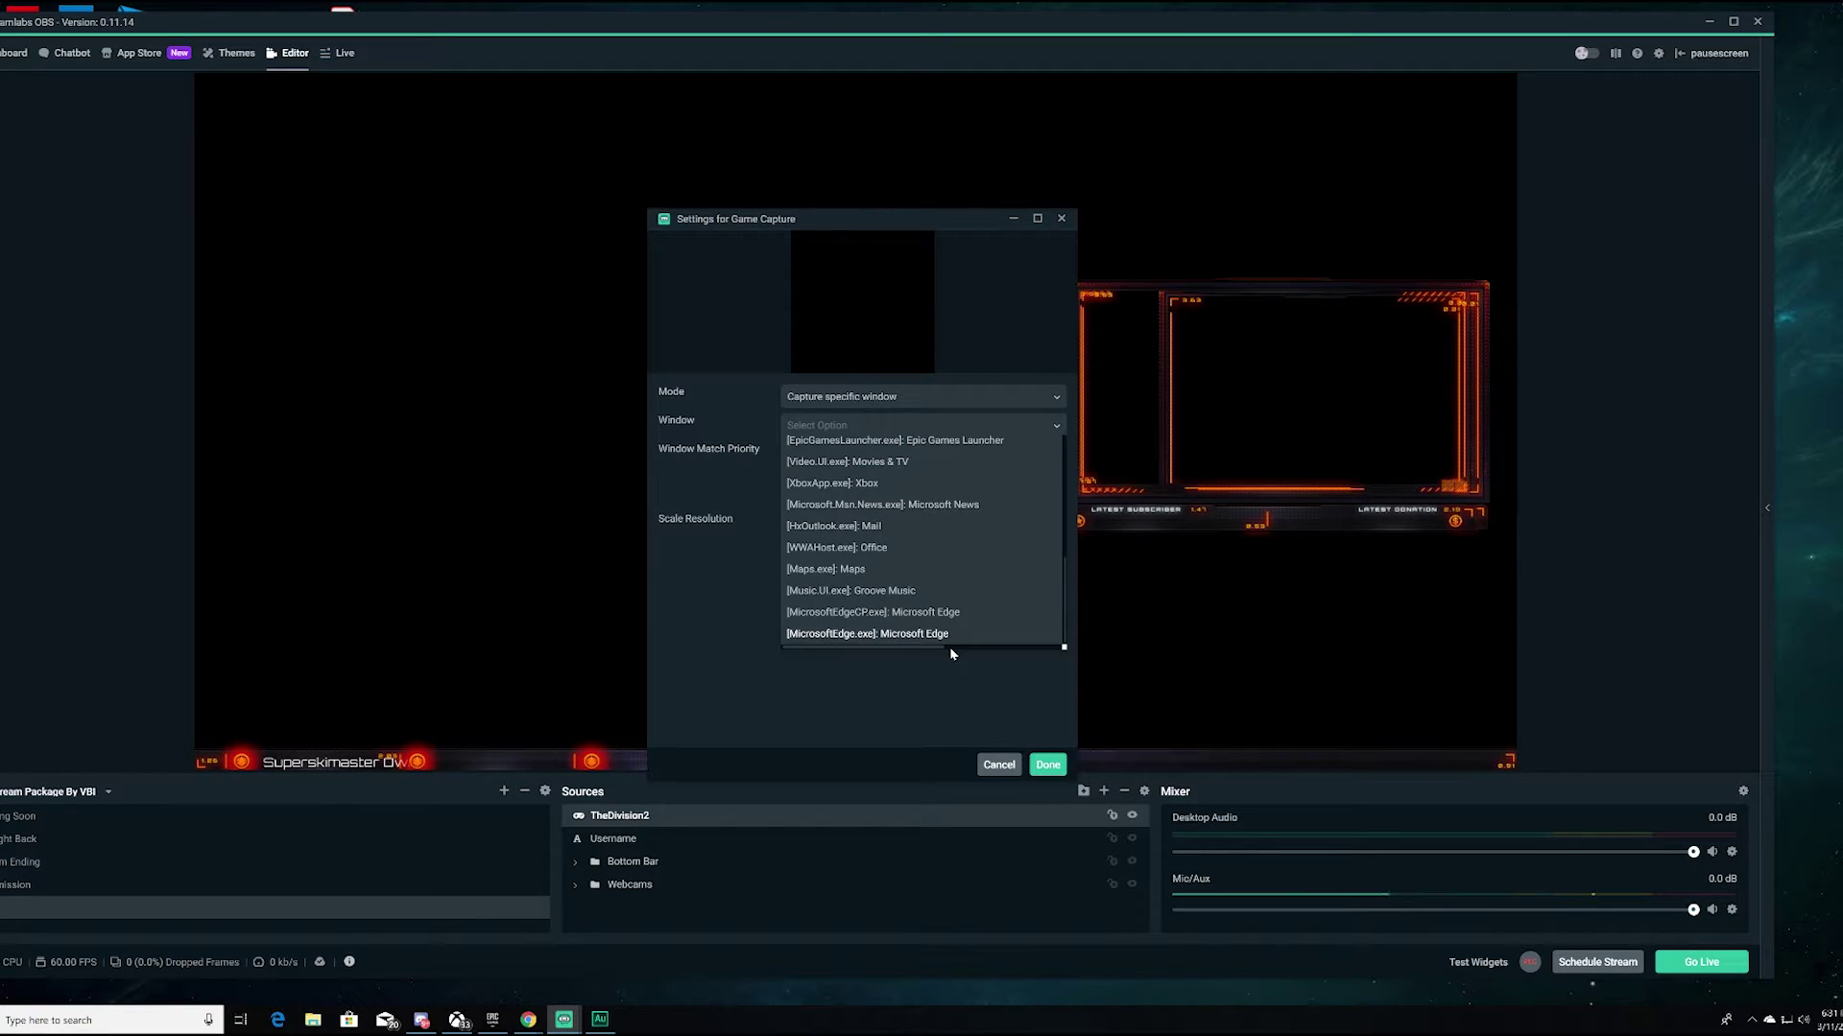
Step: Select Epic Games Launcher as the captured window and close the game capture settings
click(977, 442)
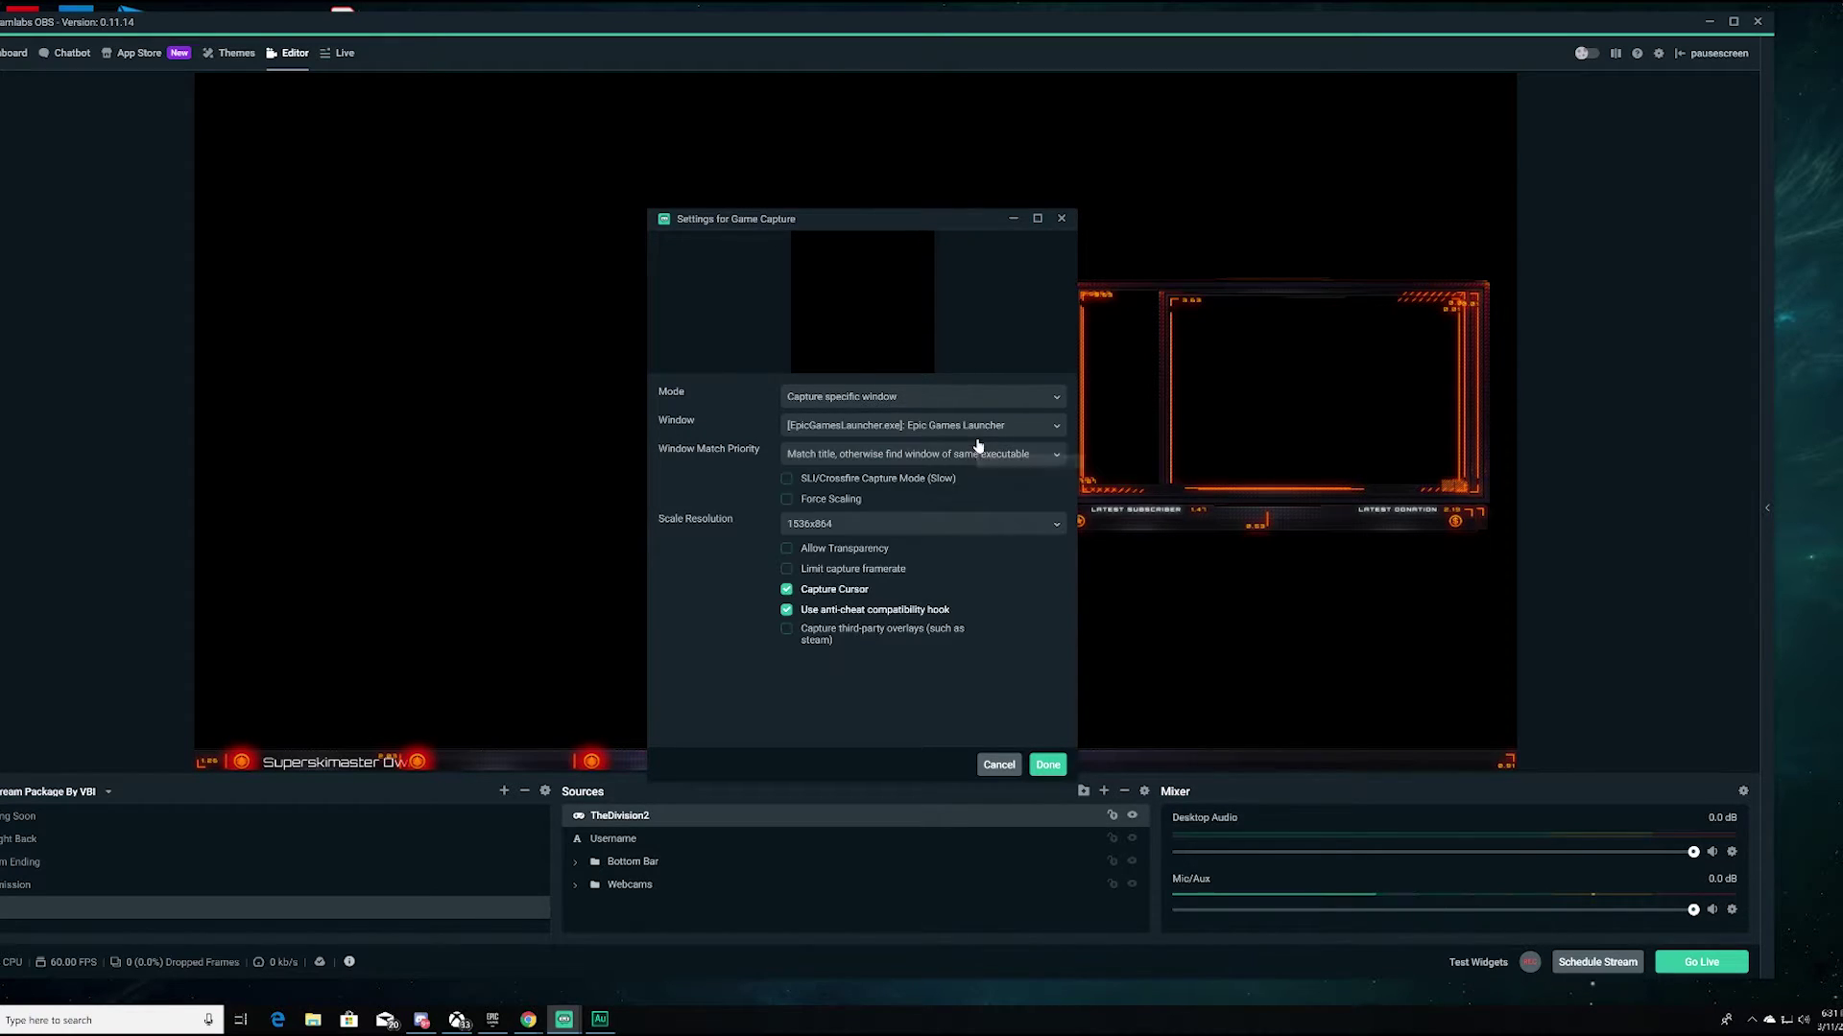
click(985, 429)
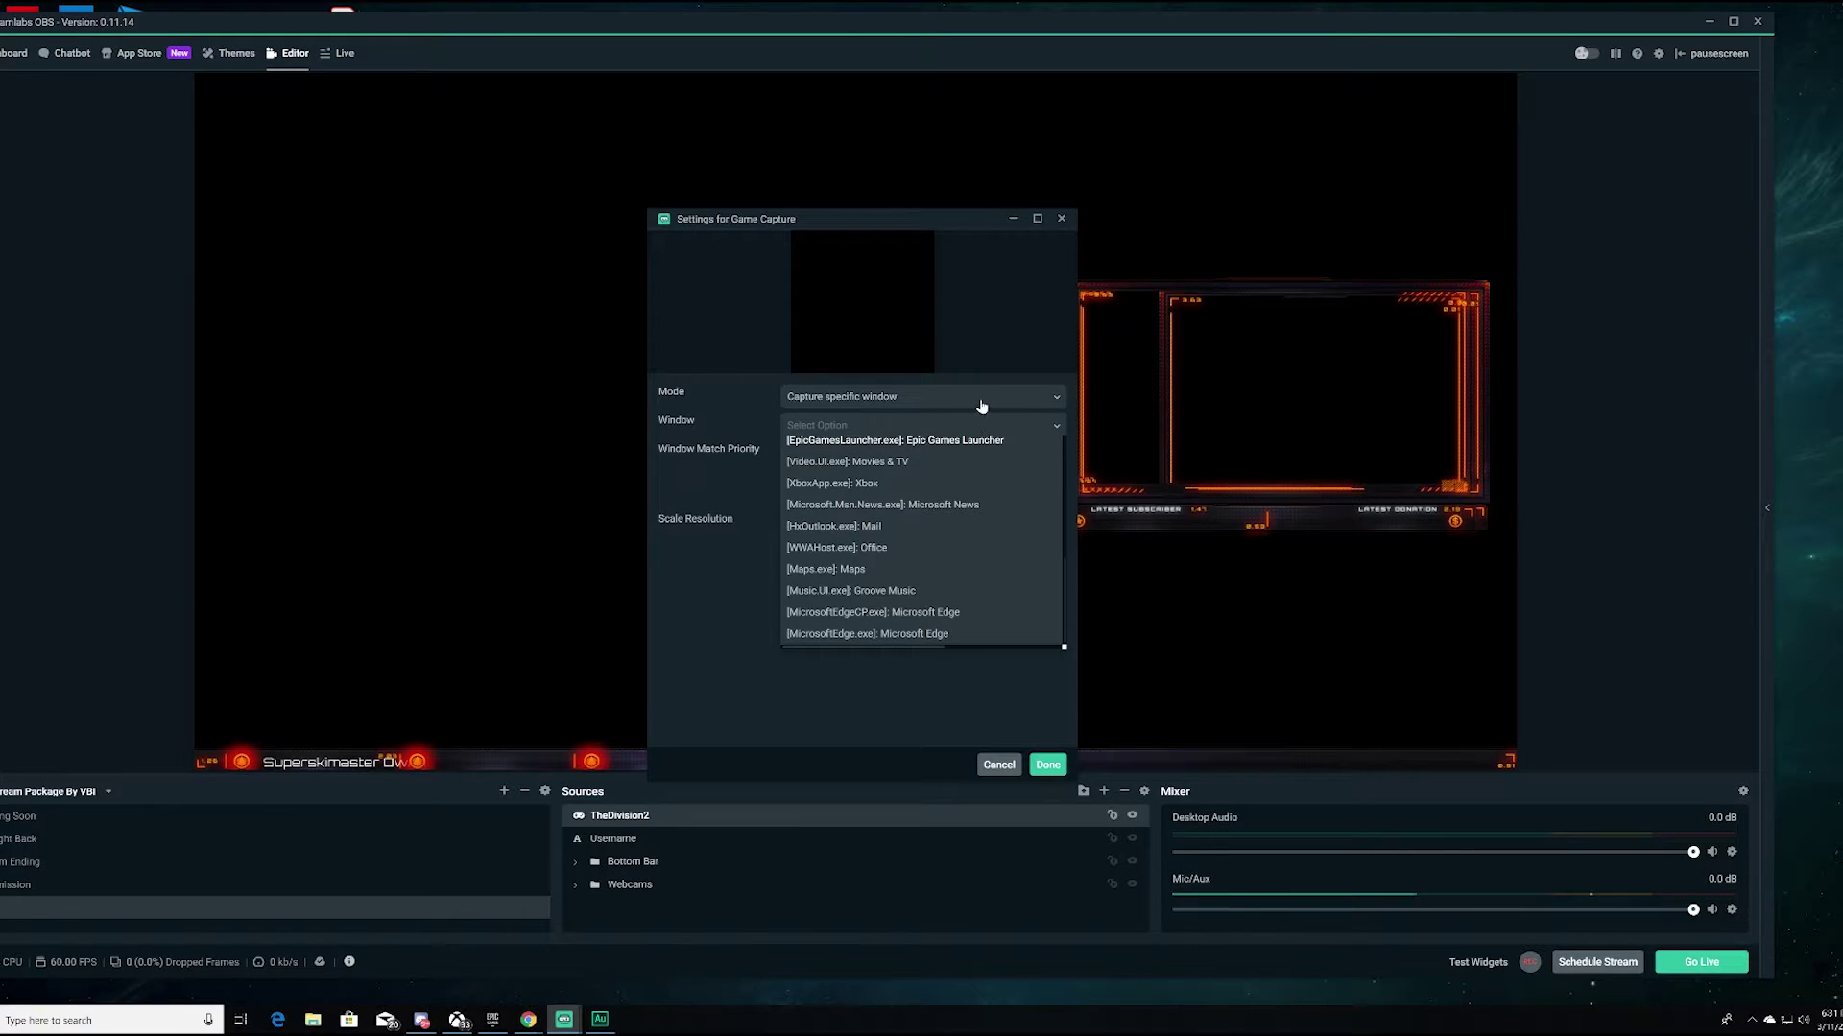
click(983, 401)
click(984, 447)
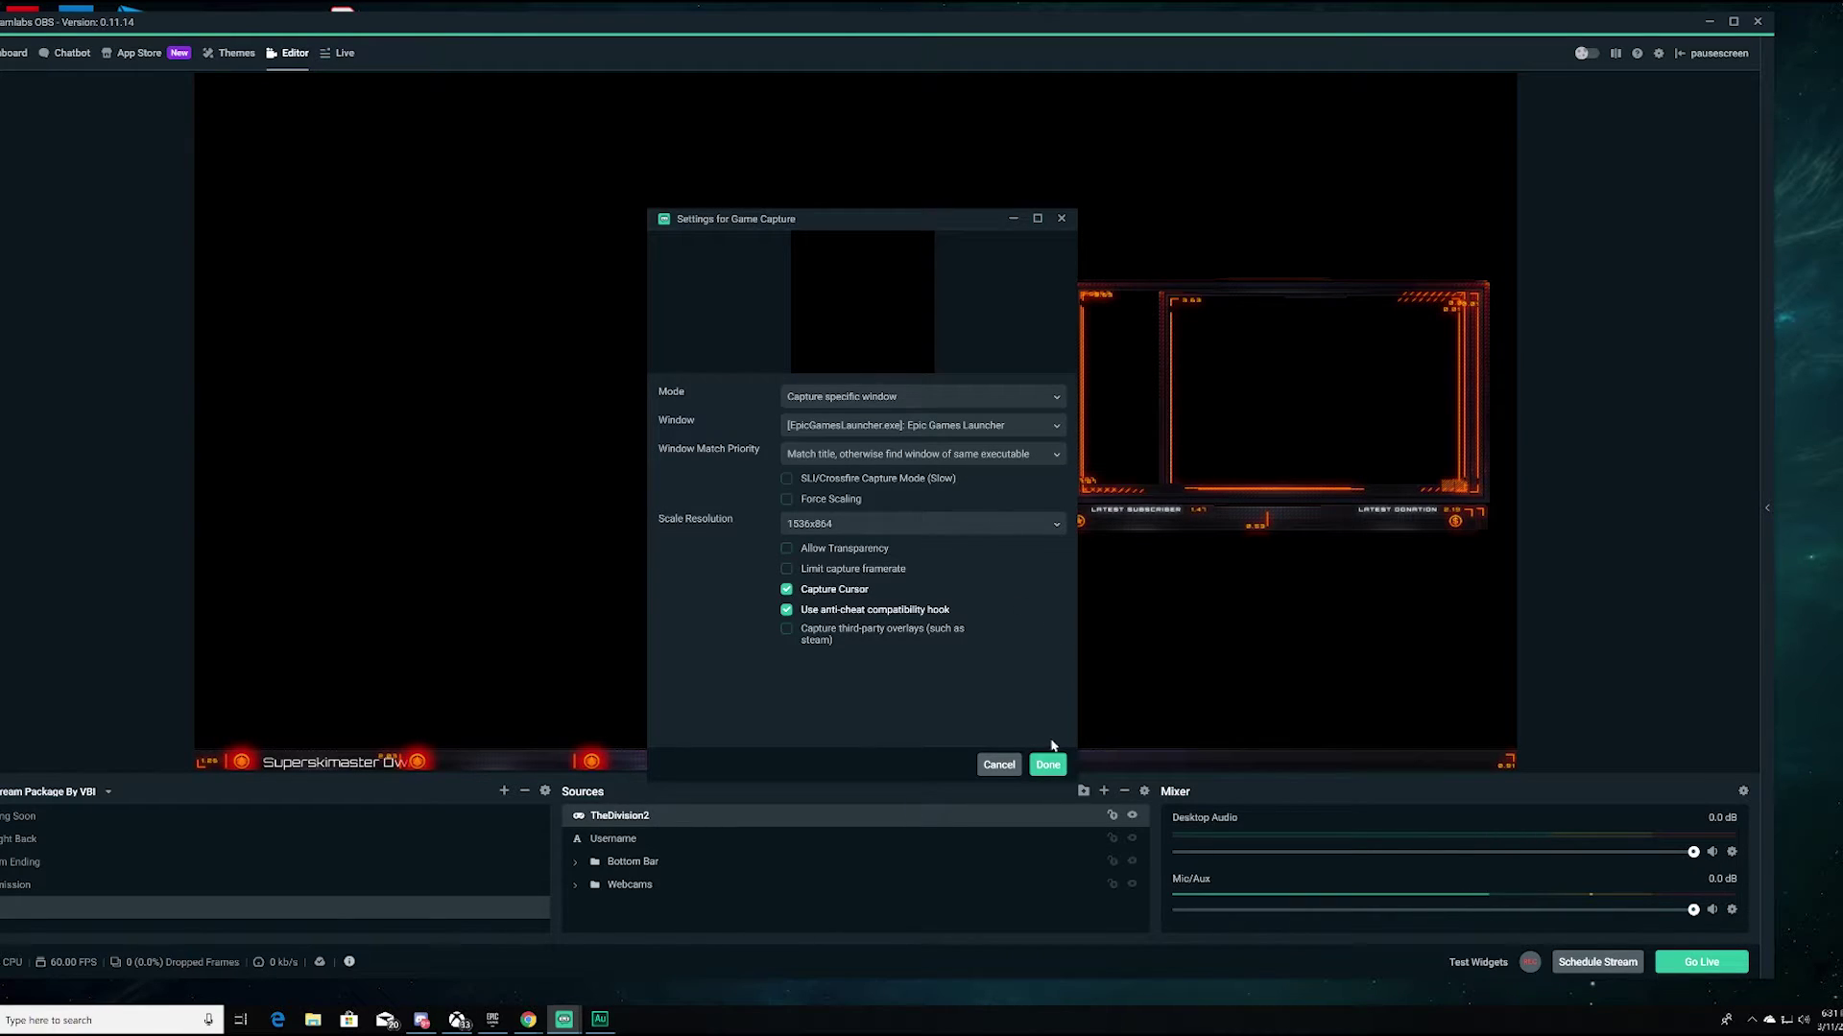
click(1017, 766)
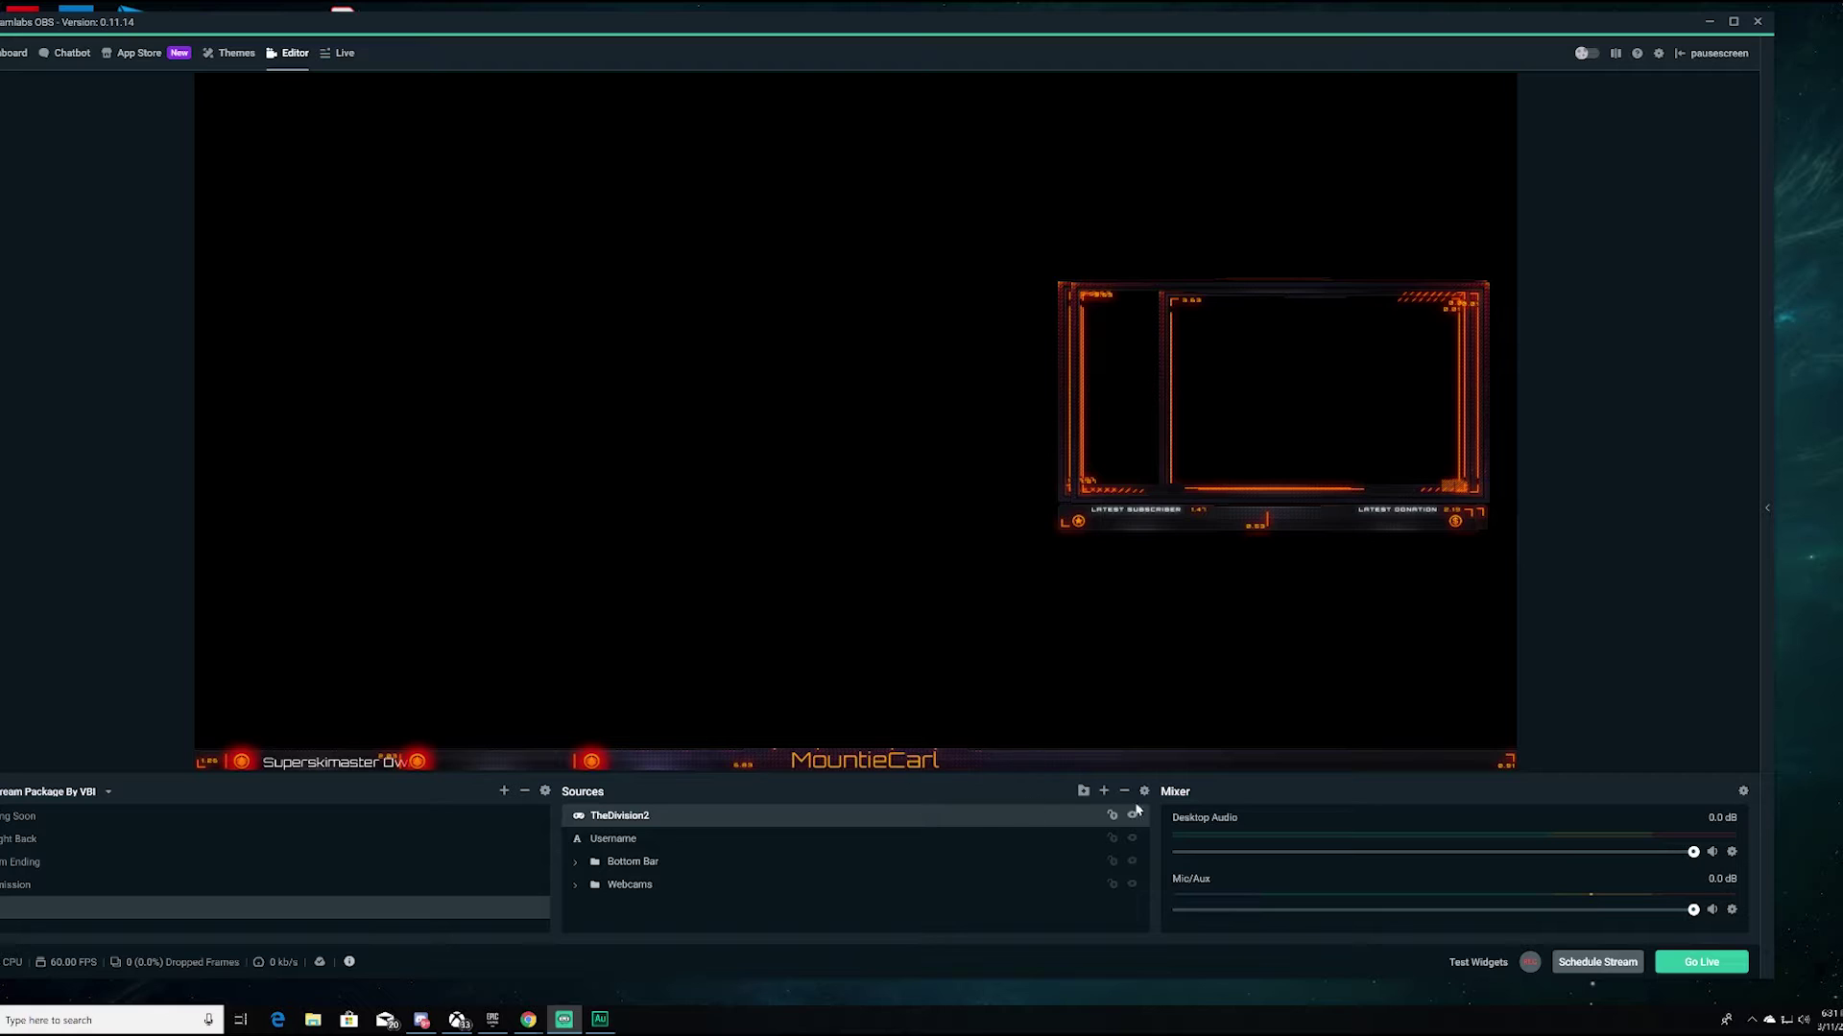
Step: Add a new Display Capture source, its settings showing Display 0 at 4096x2160
click(1103, 792)
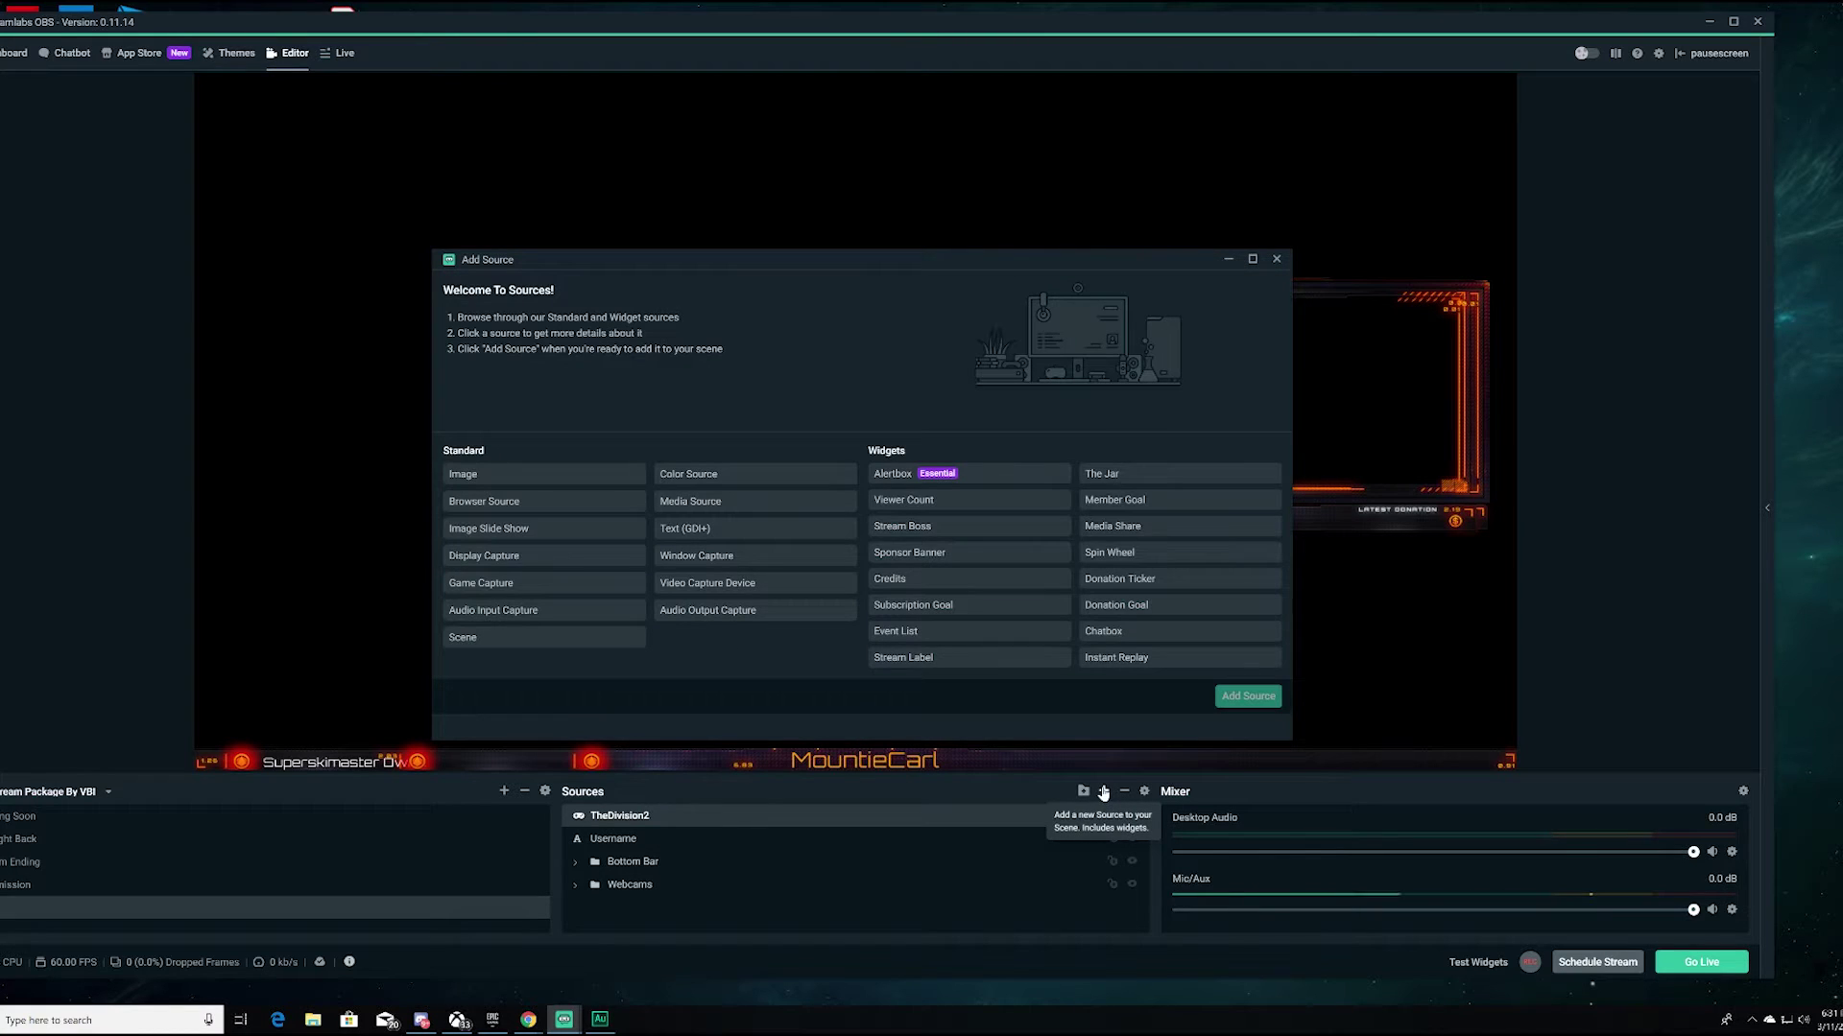
click(521, 559)
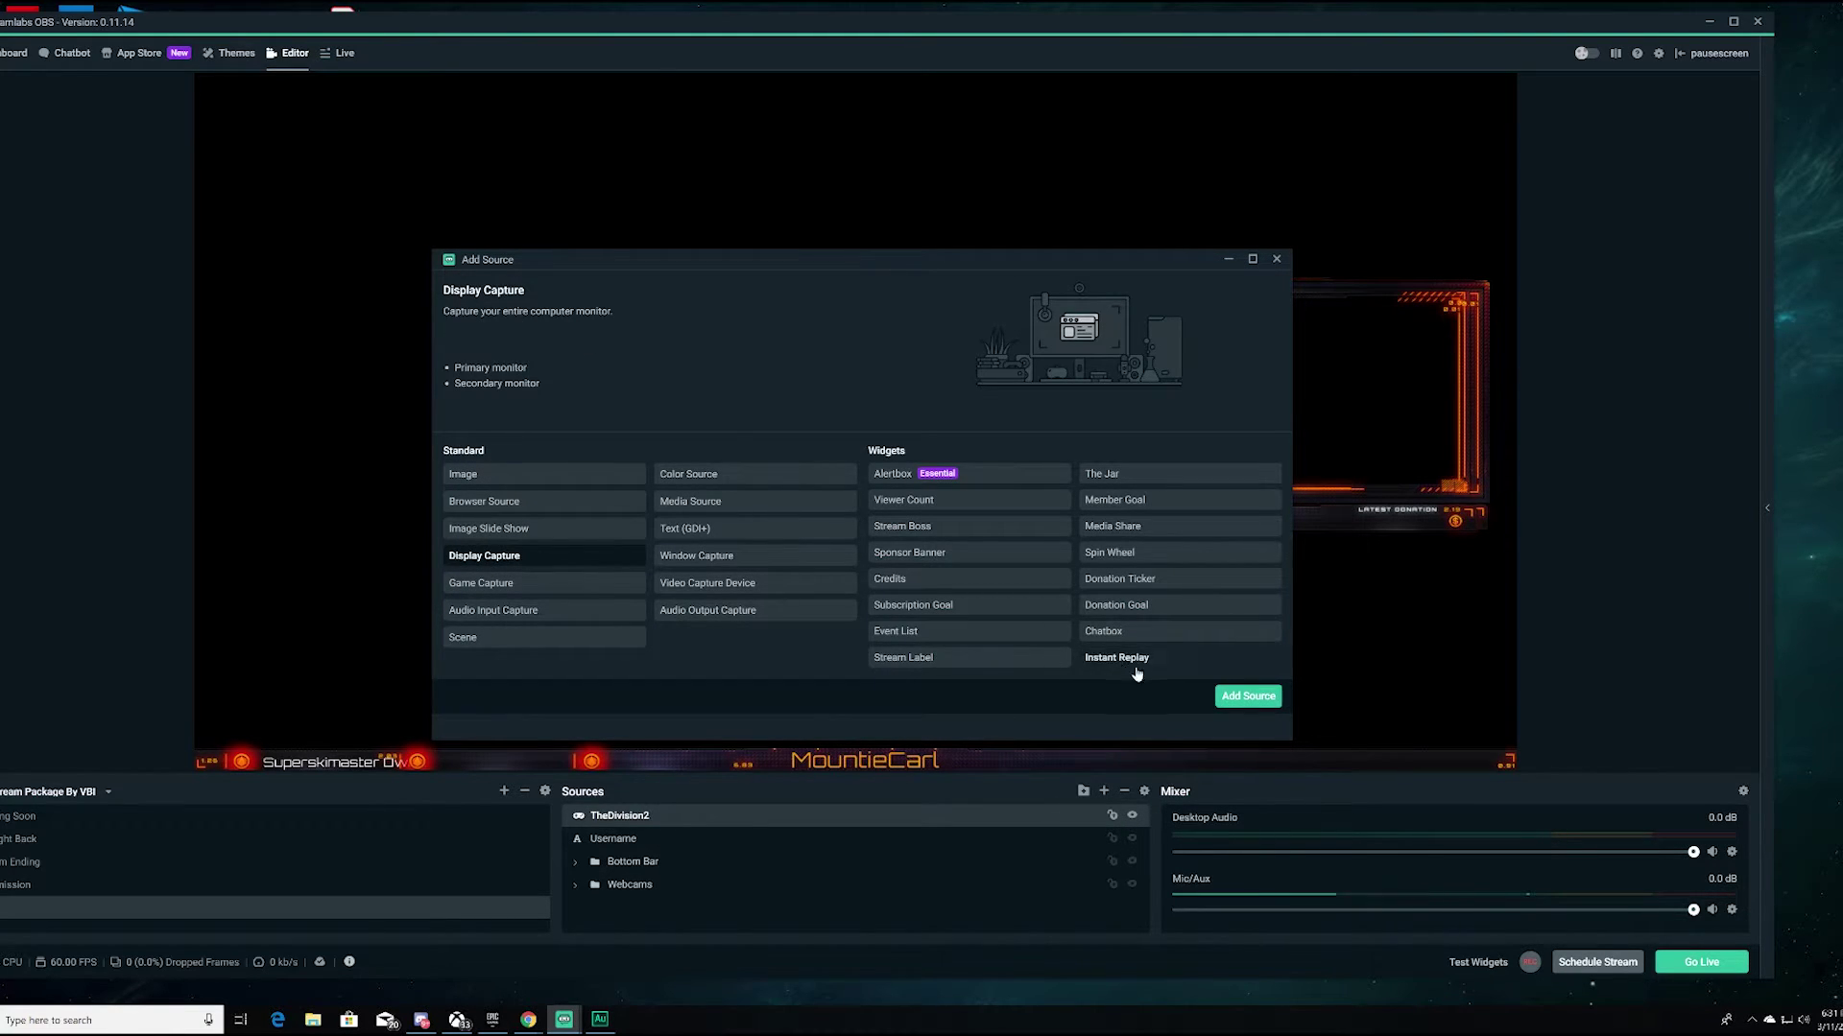
click(1248, 696)
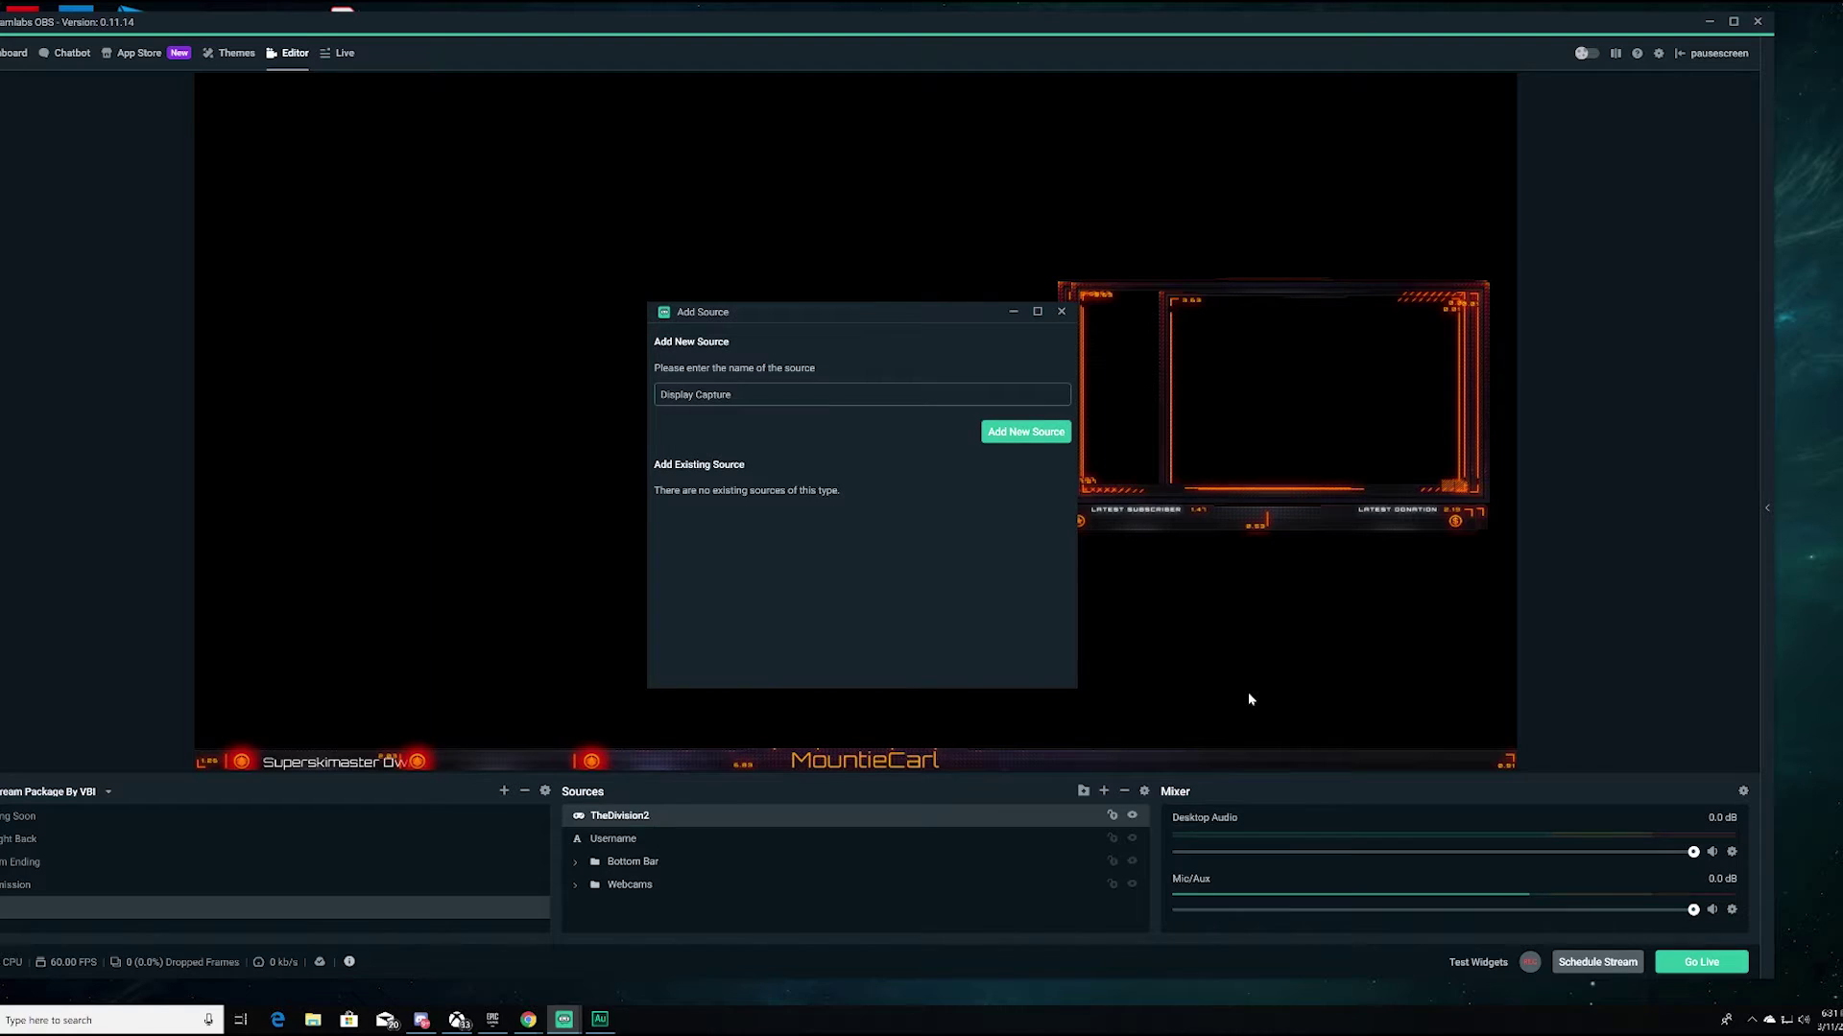
click(1018, 433)
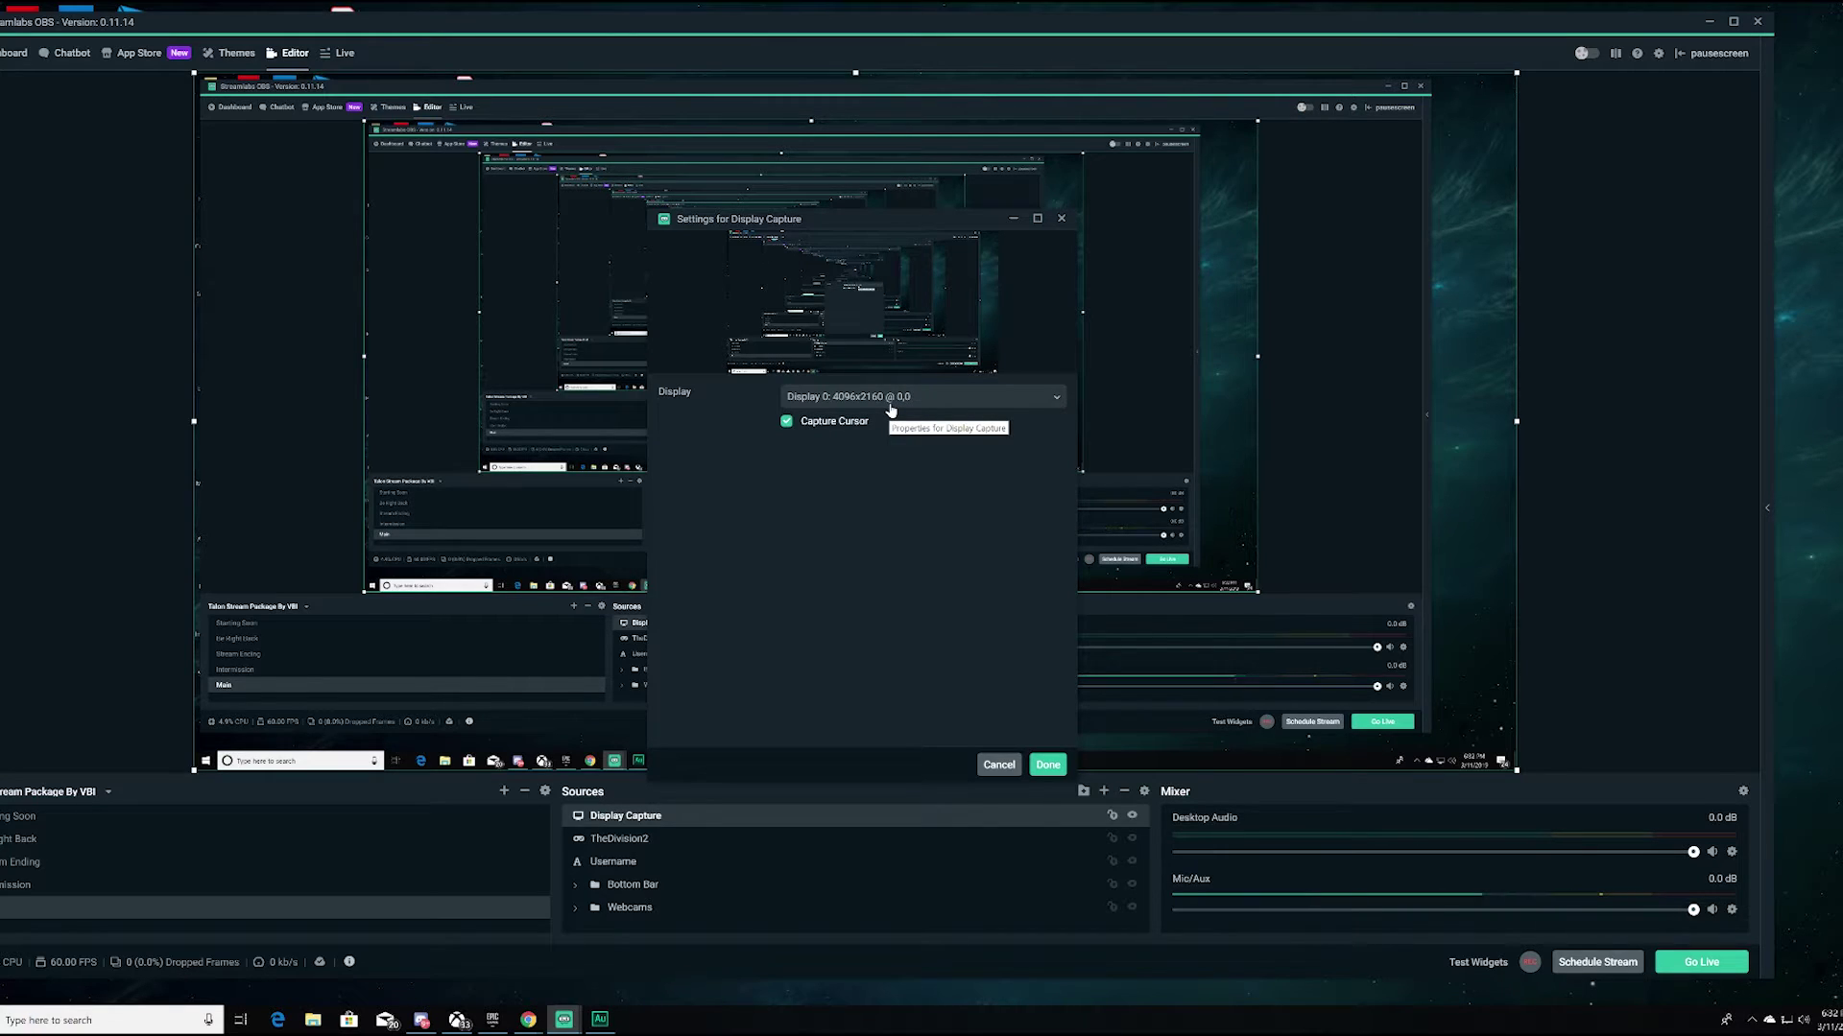
Step: Set Display Capture to Display 1 (3840x2160) and move its settings window aside to reveal the preview
click(938, 404)
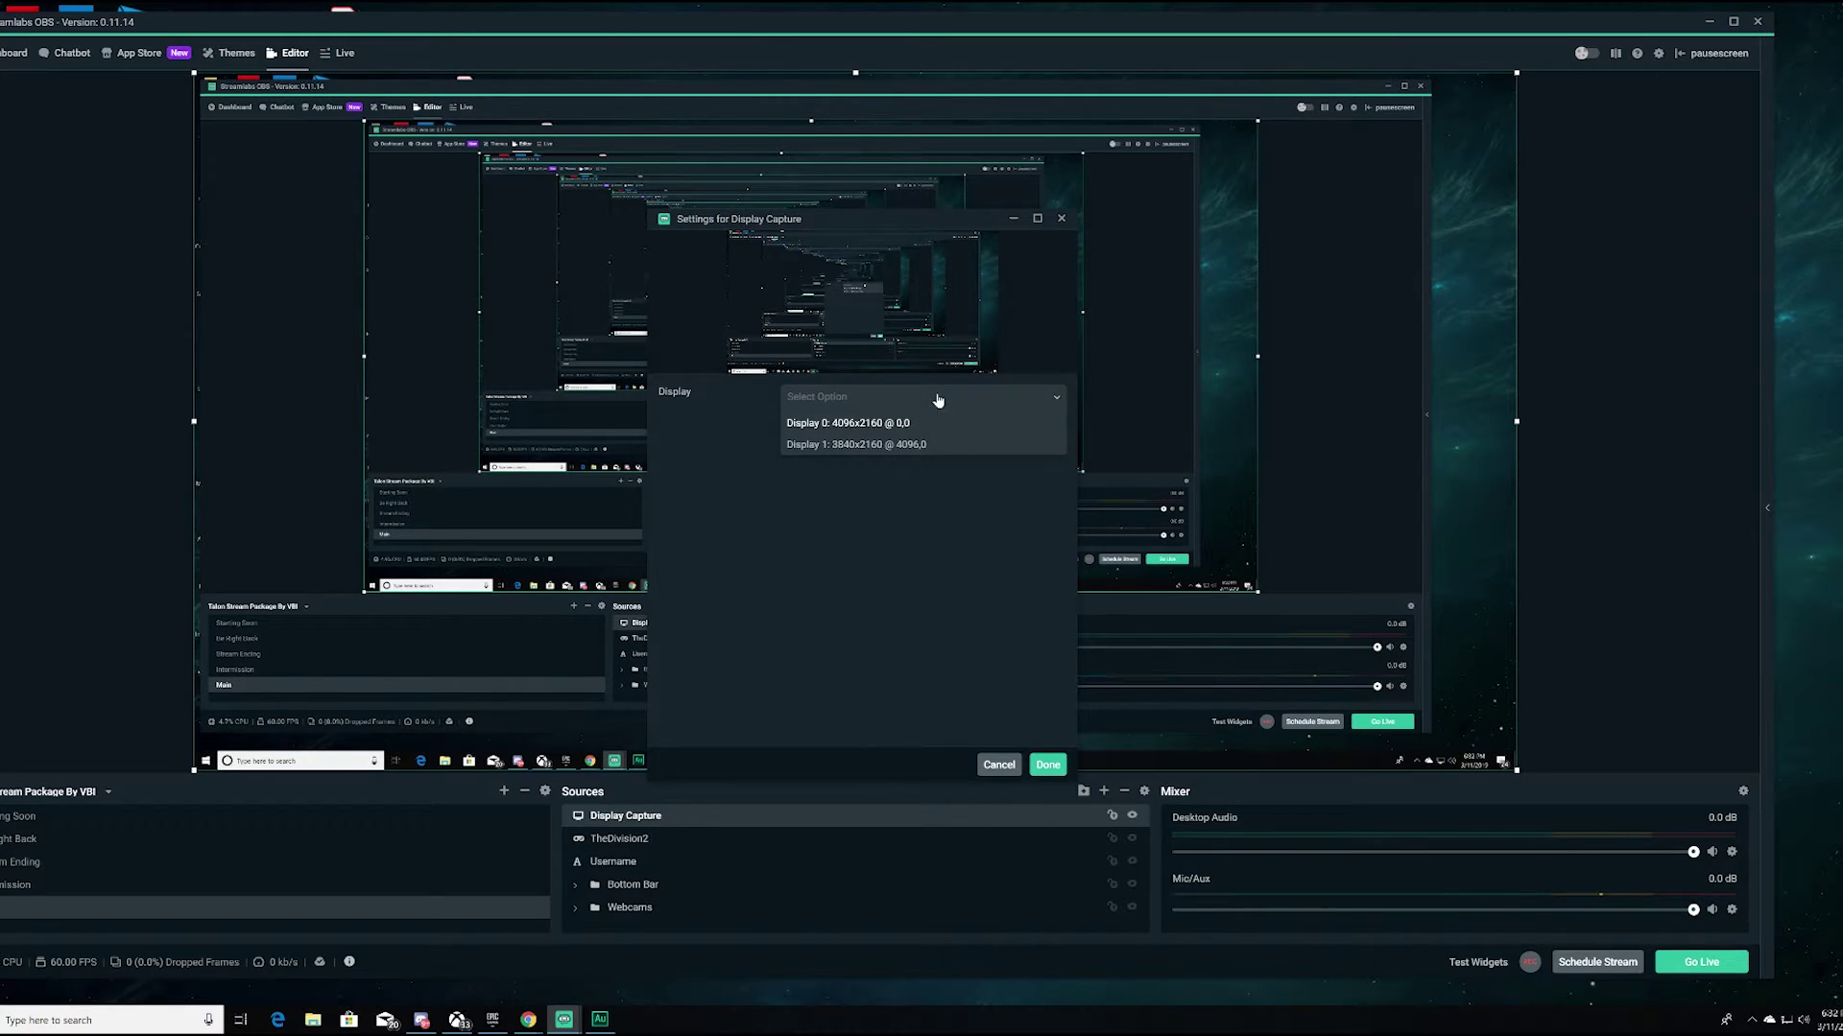
click(911, 447)
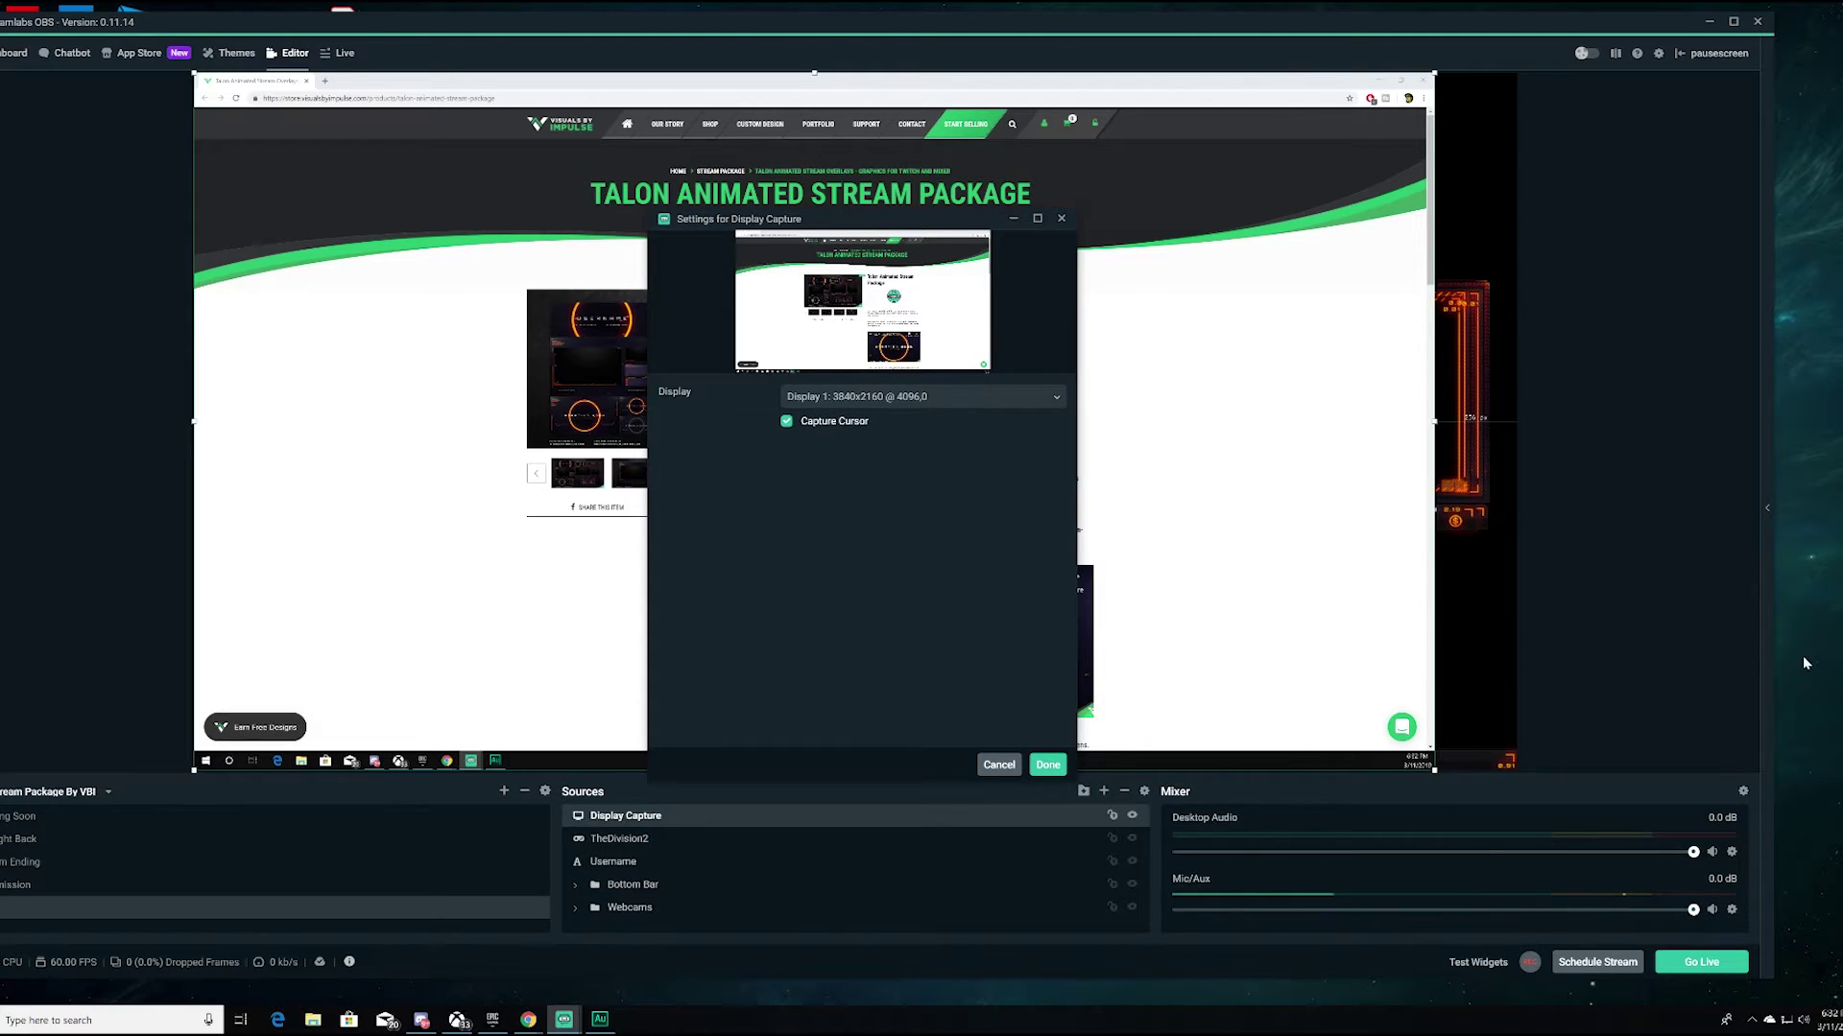
mouse_move(448, 758)
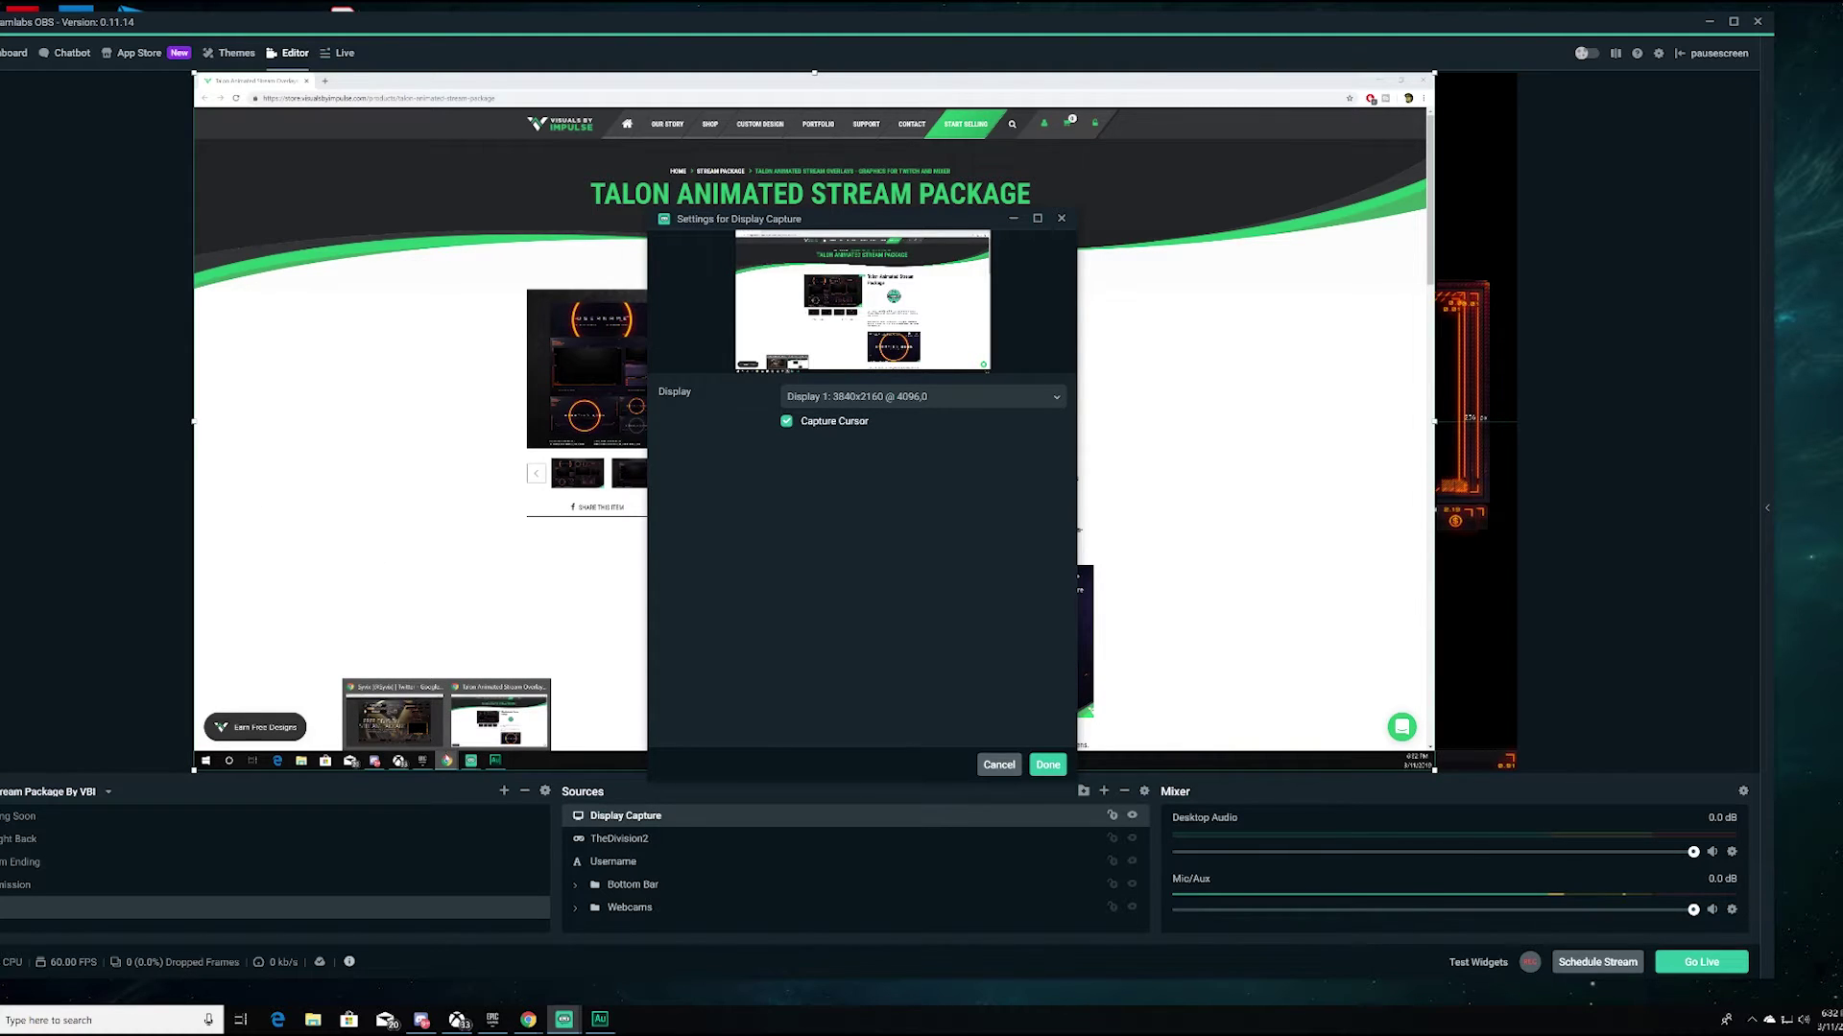
click(394, 718)
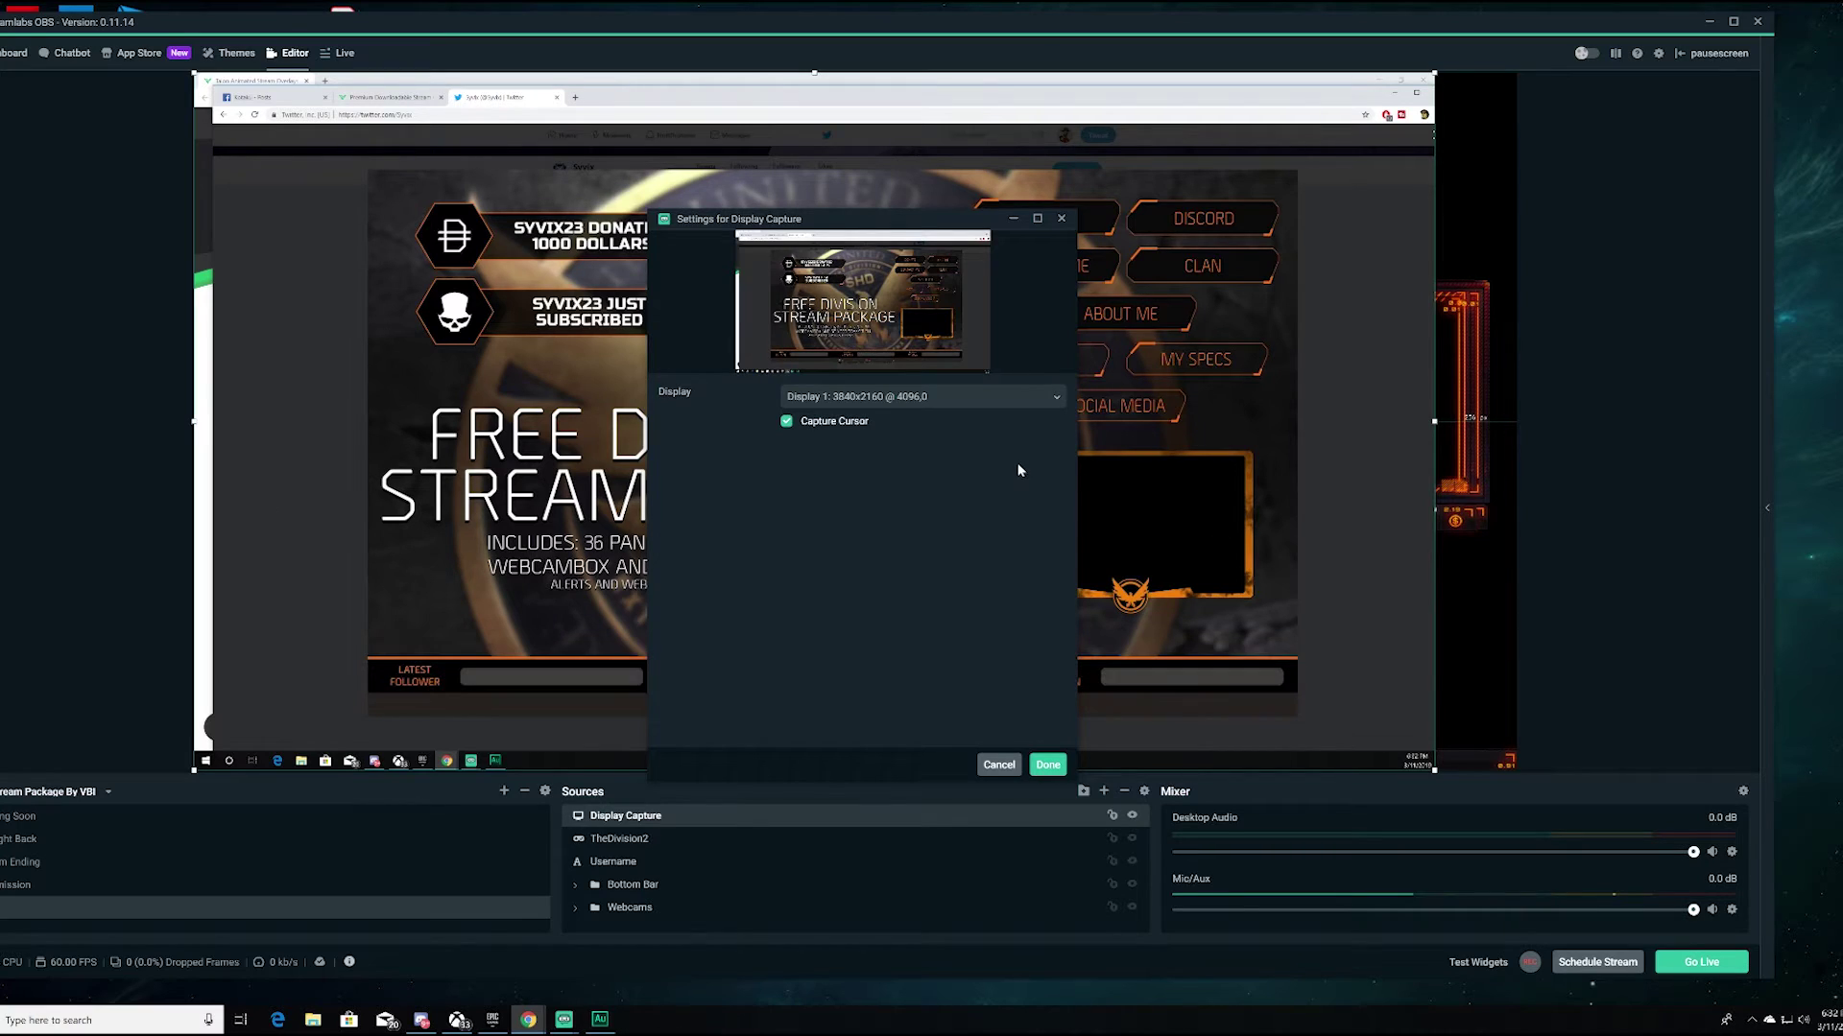
drag(902, 223, 1702, 210)
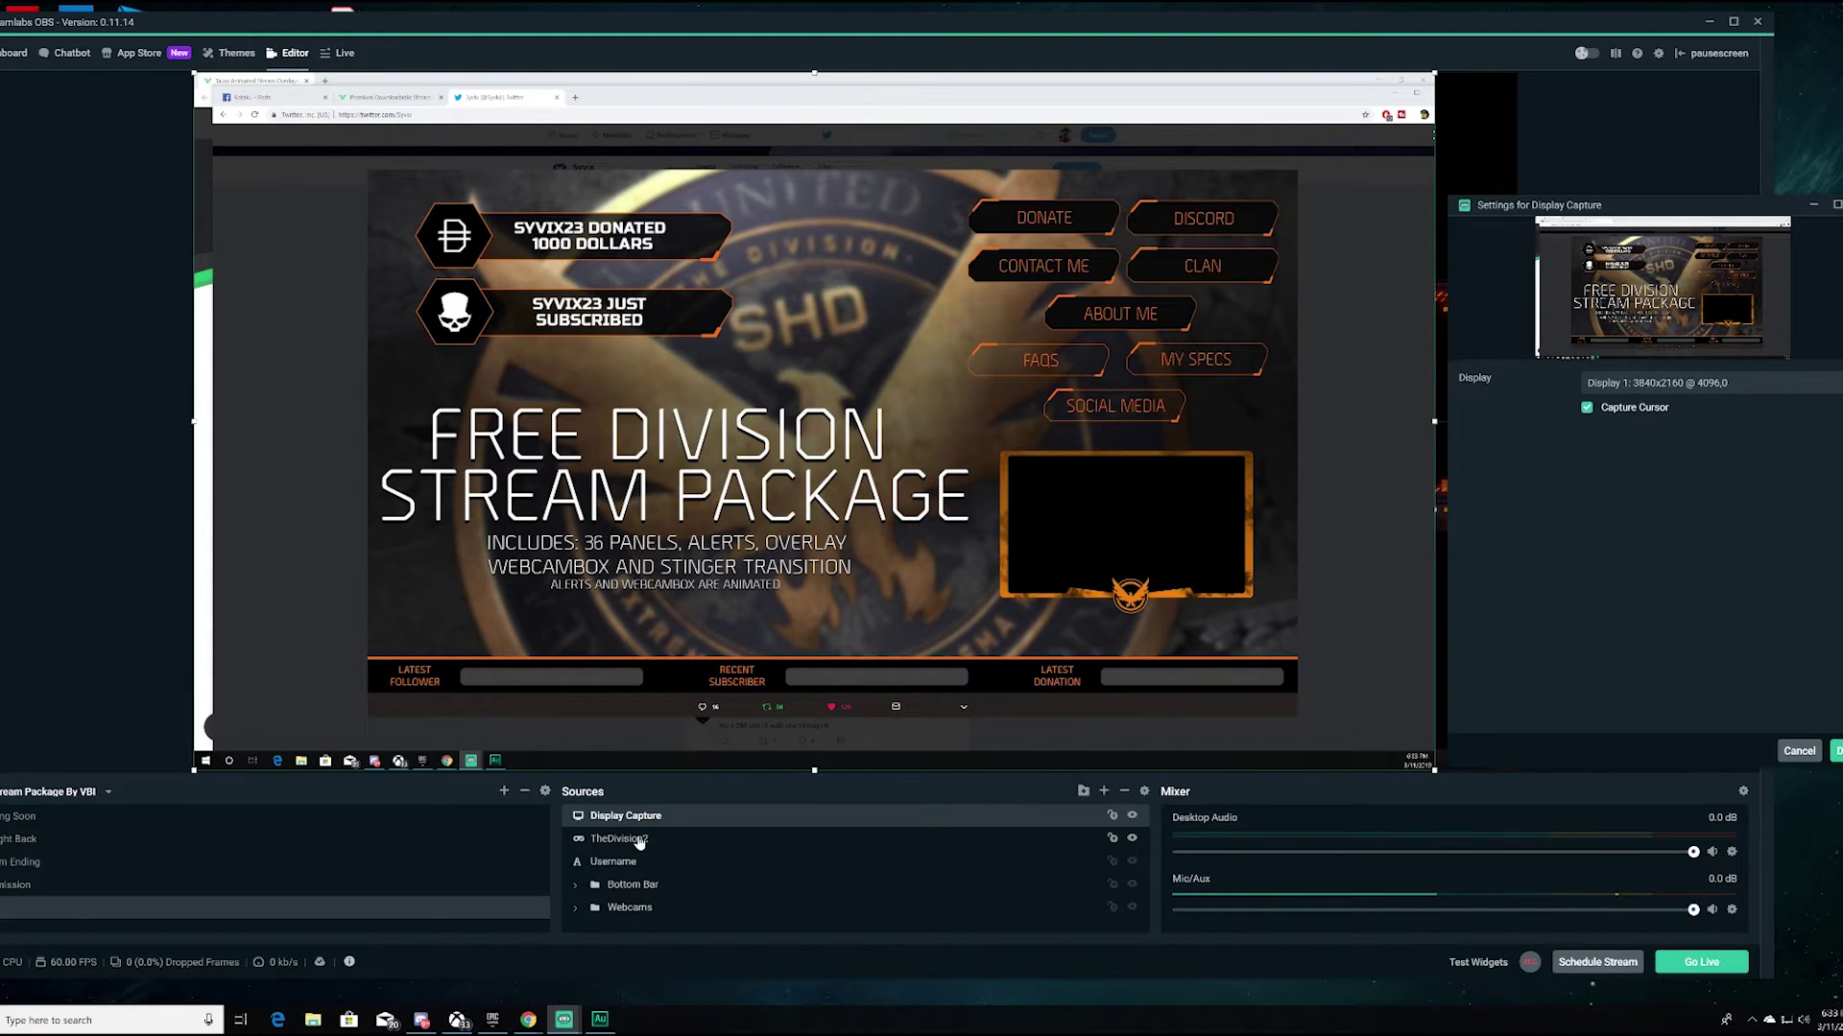
Step: Select Display 0 (4096x2160) again in the Display Capture dropdown
click(1723, 384)
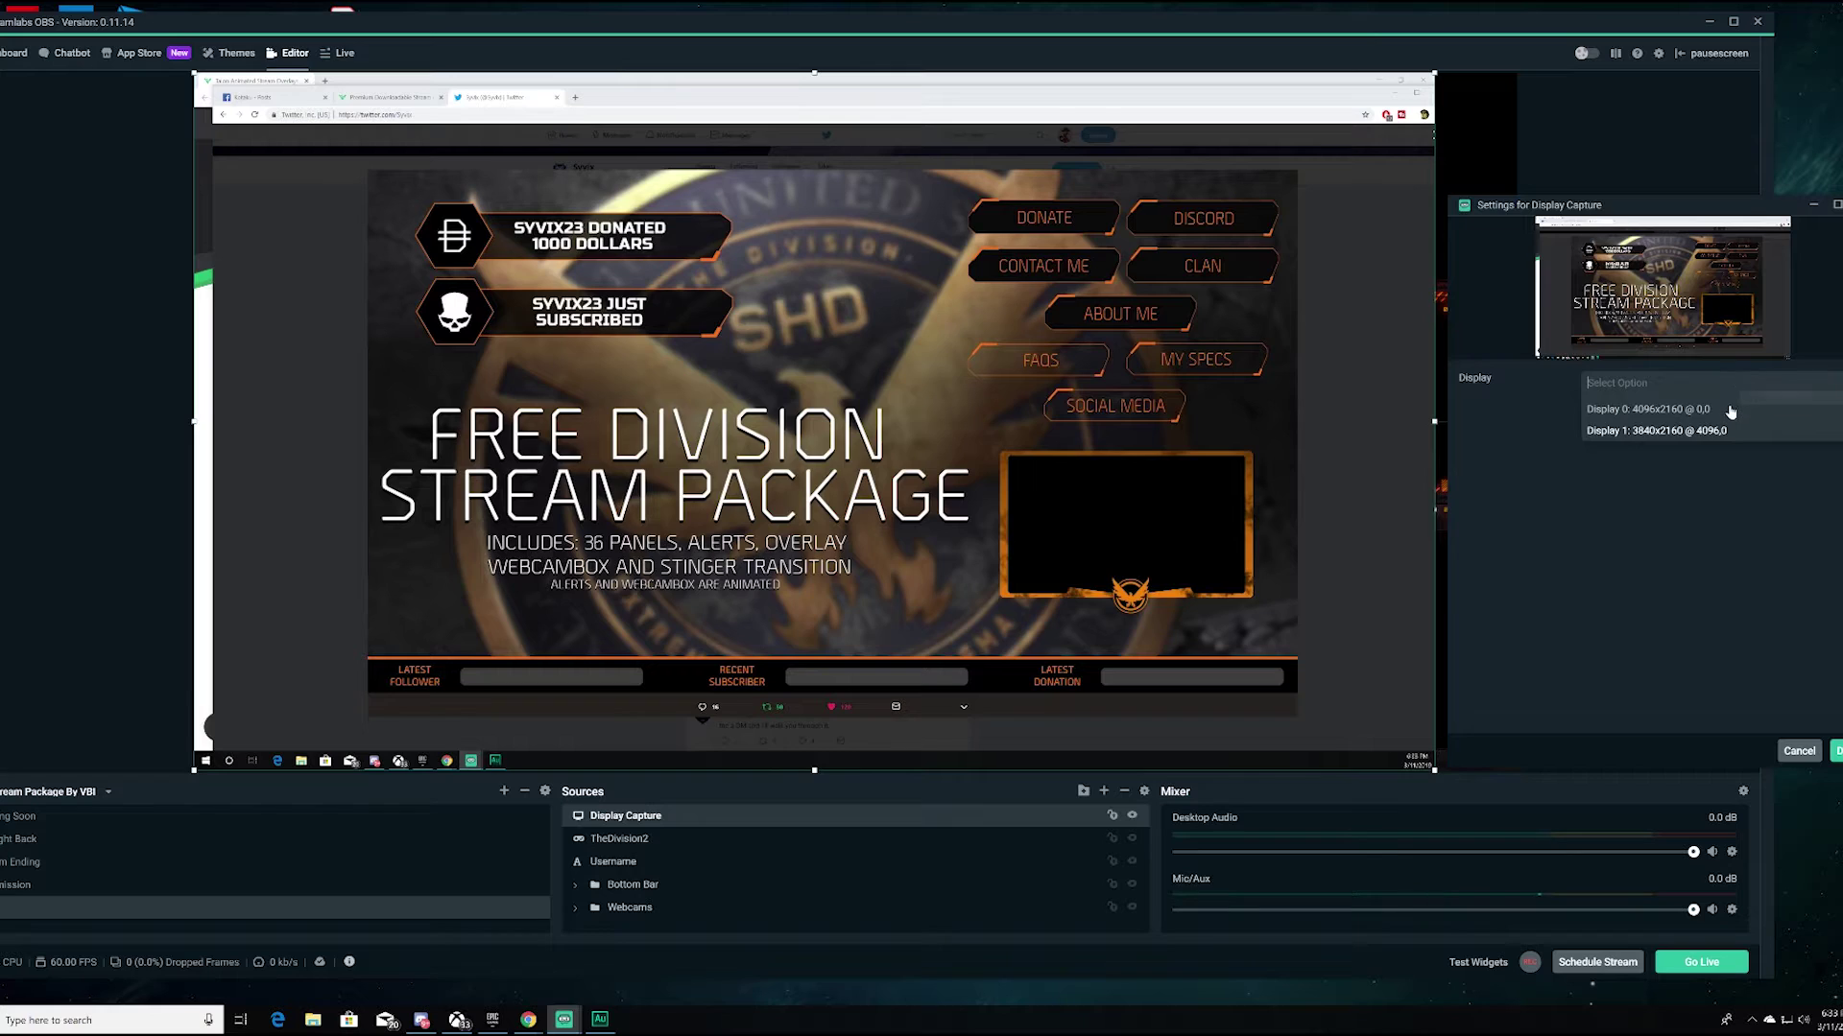
click(1731, 411)
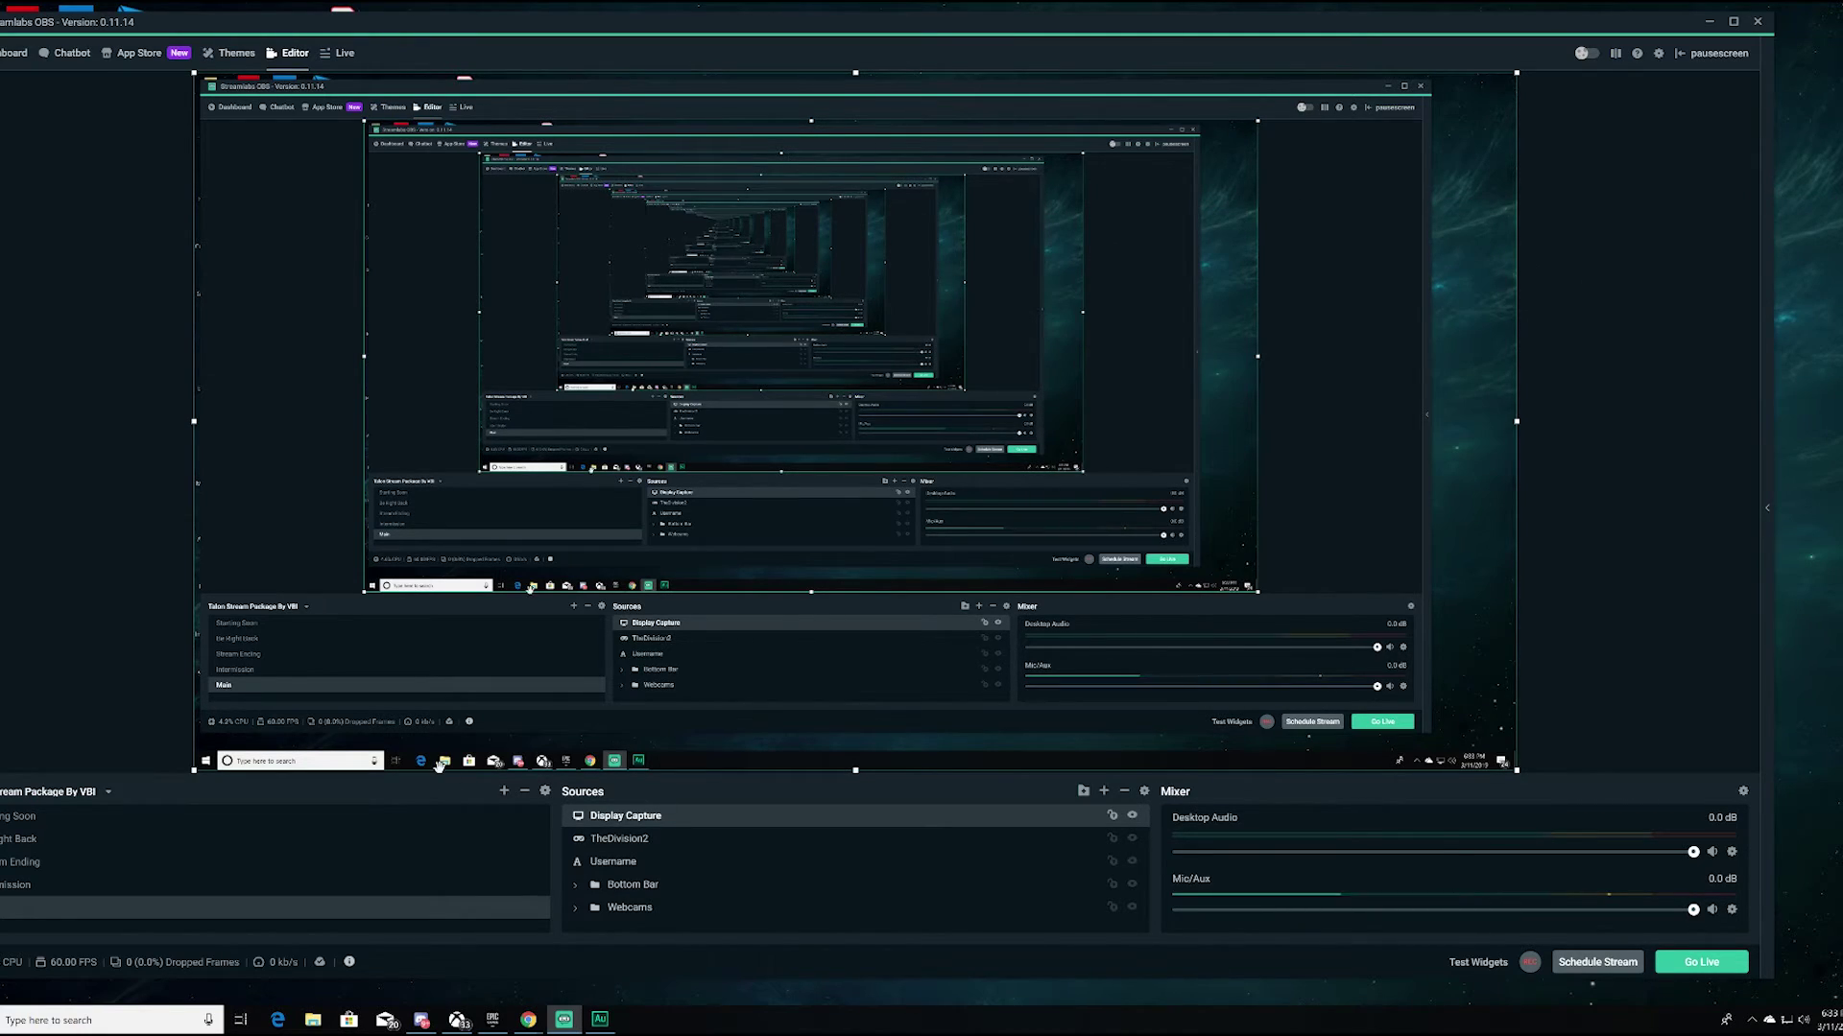
Step: Hide the Display Capture source at the bottom of the Sources list, then expand the Bottom Bar group
click(622, 841)
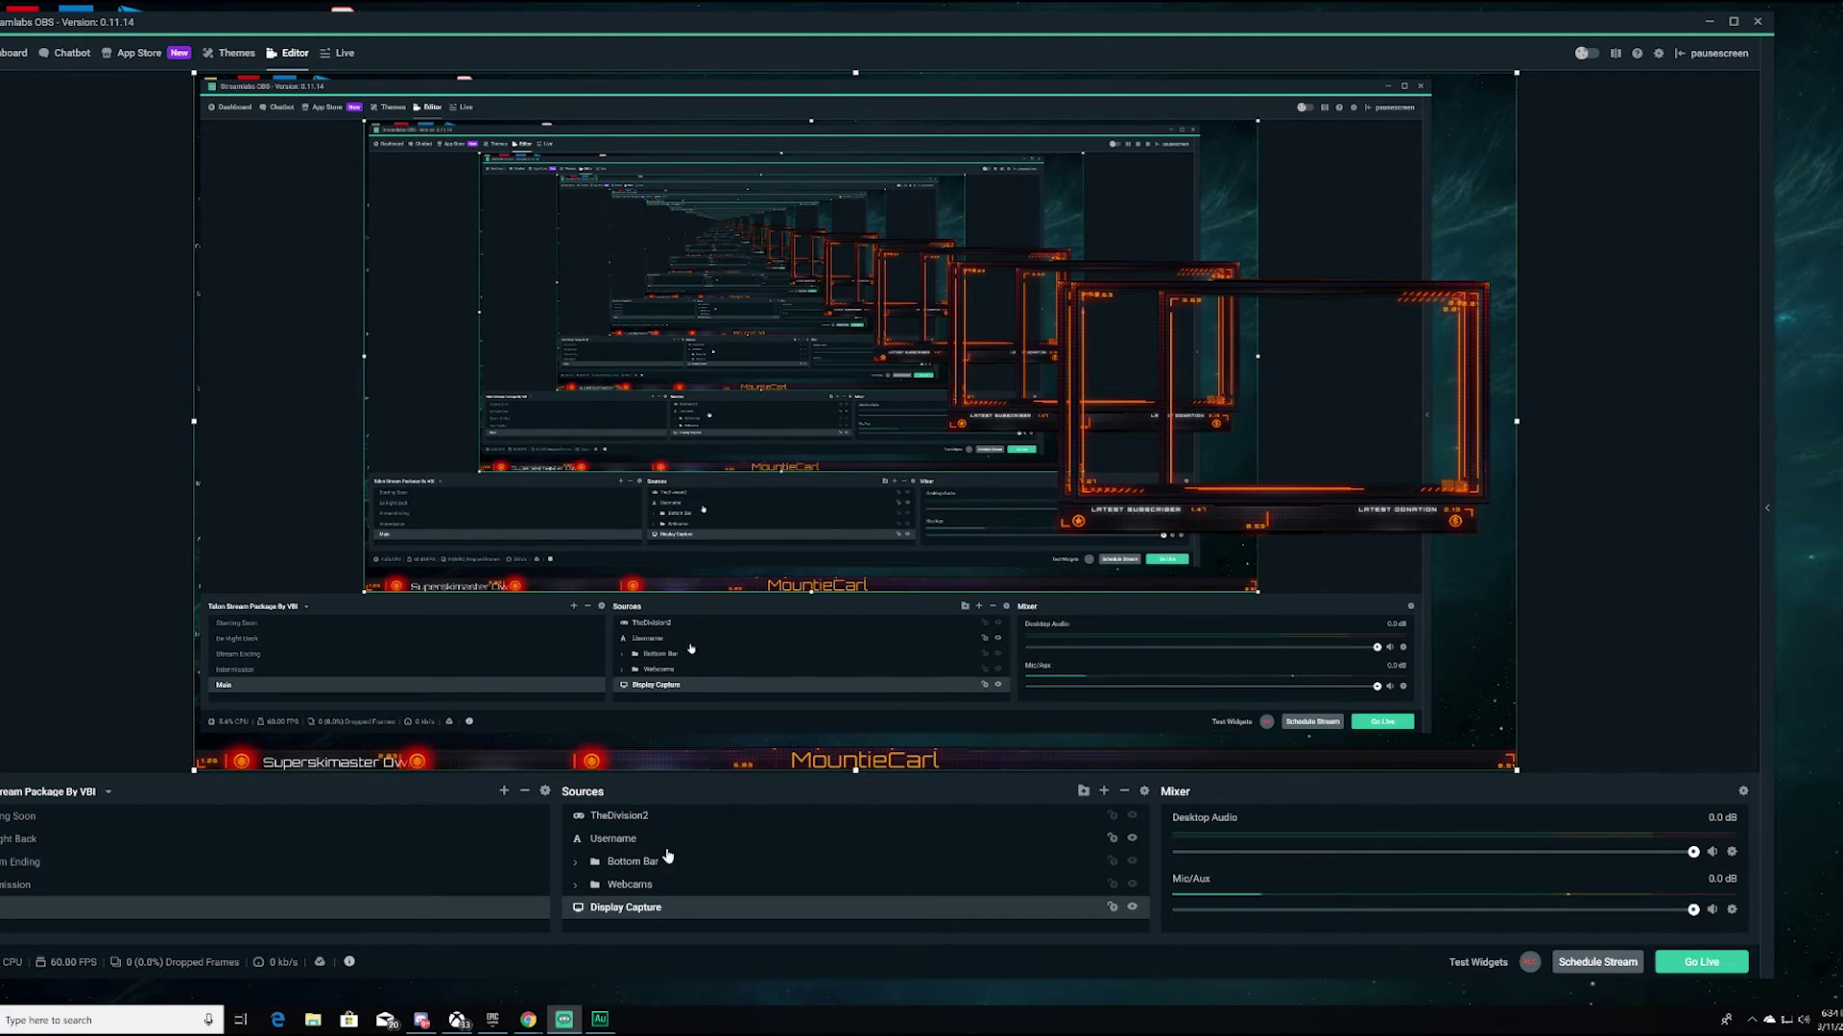
click(1133, 908)
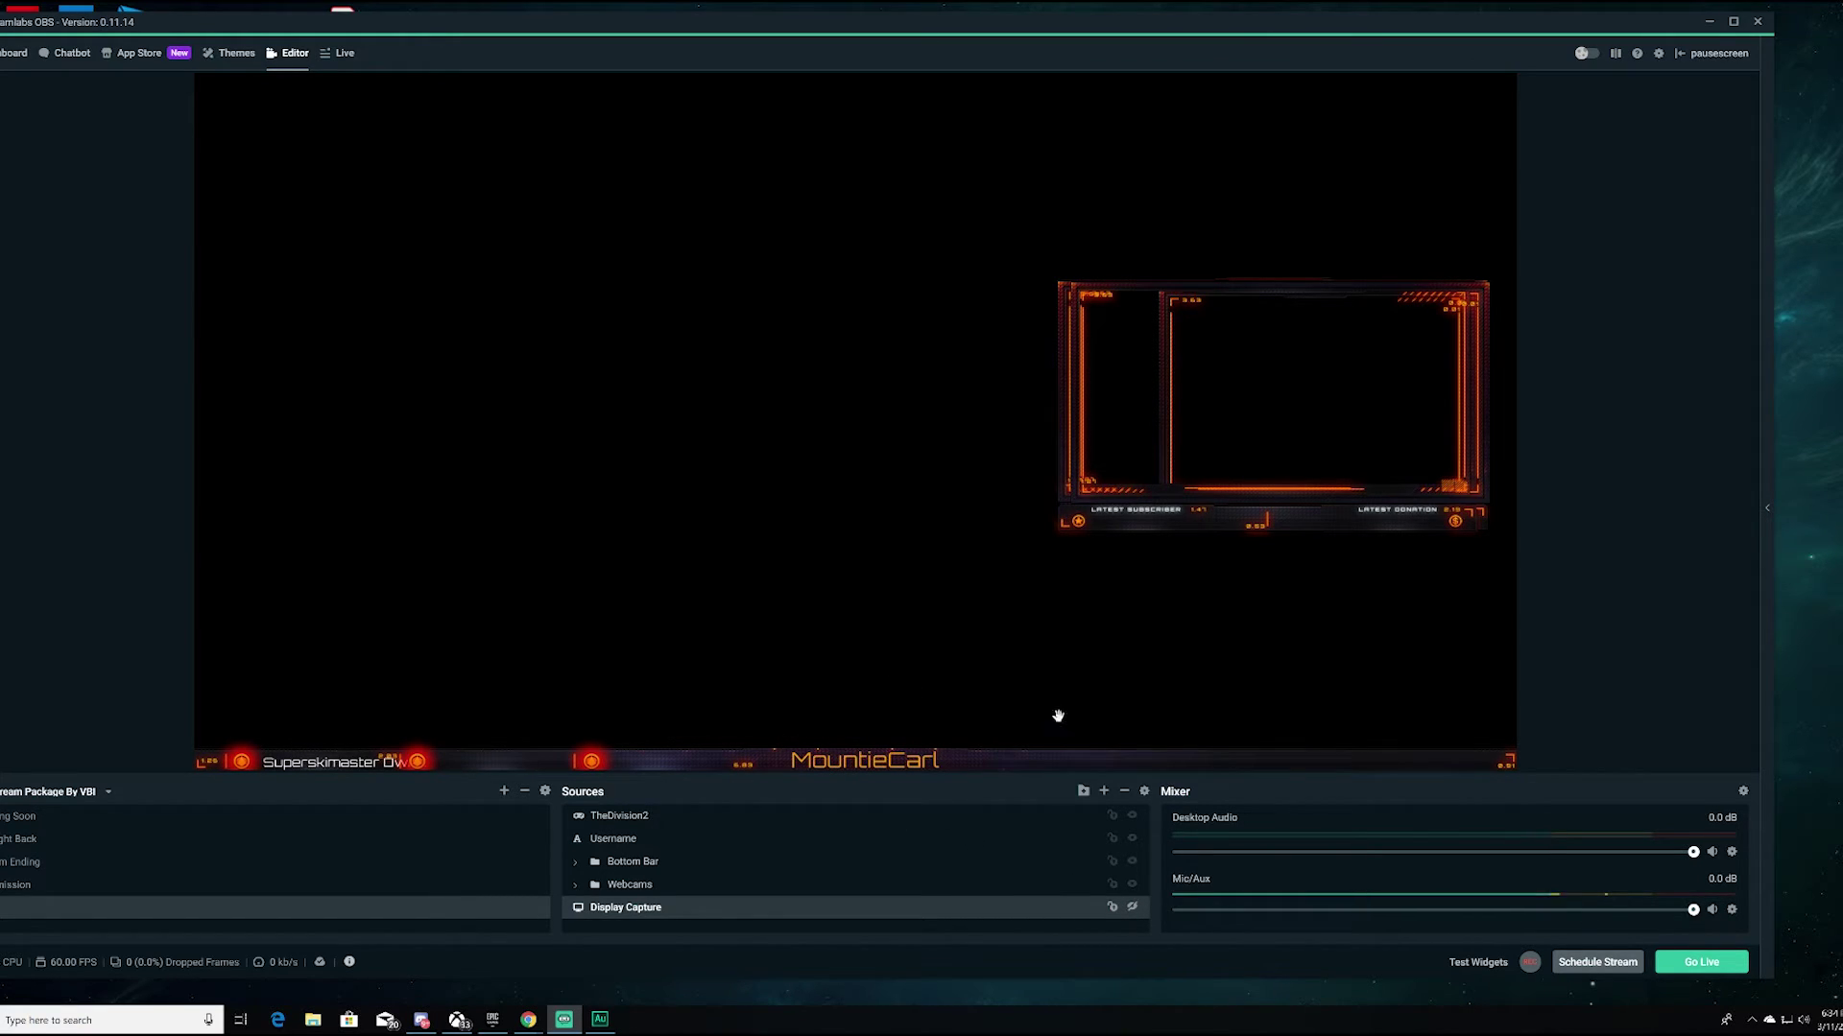
click(576, 867)
scroll(711, 880, down, 1)
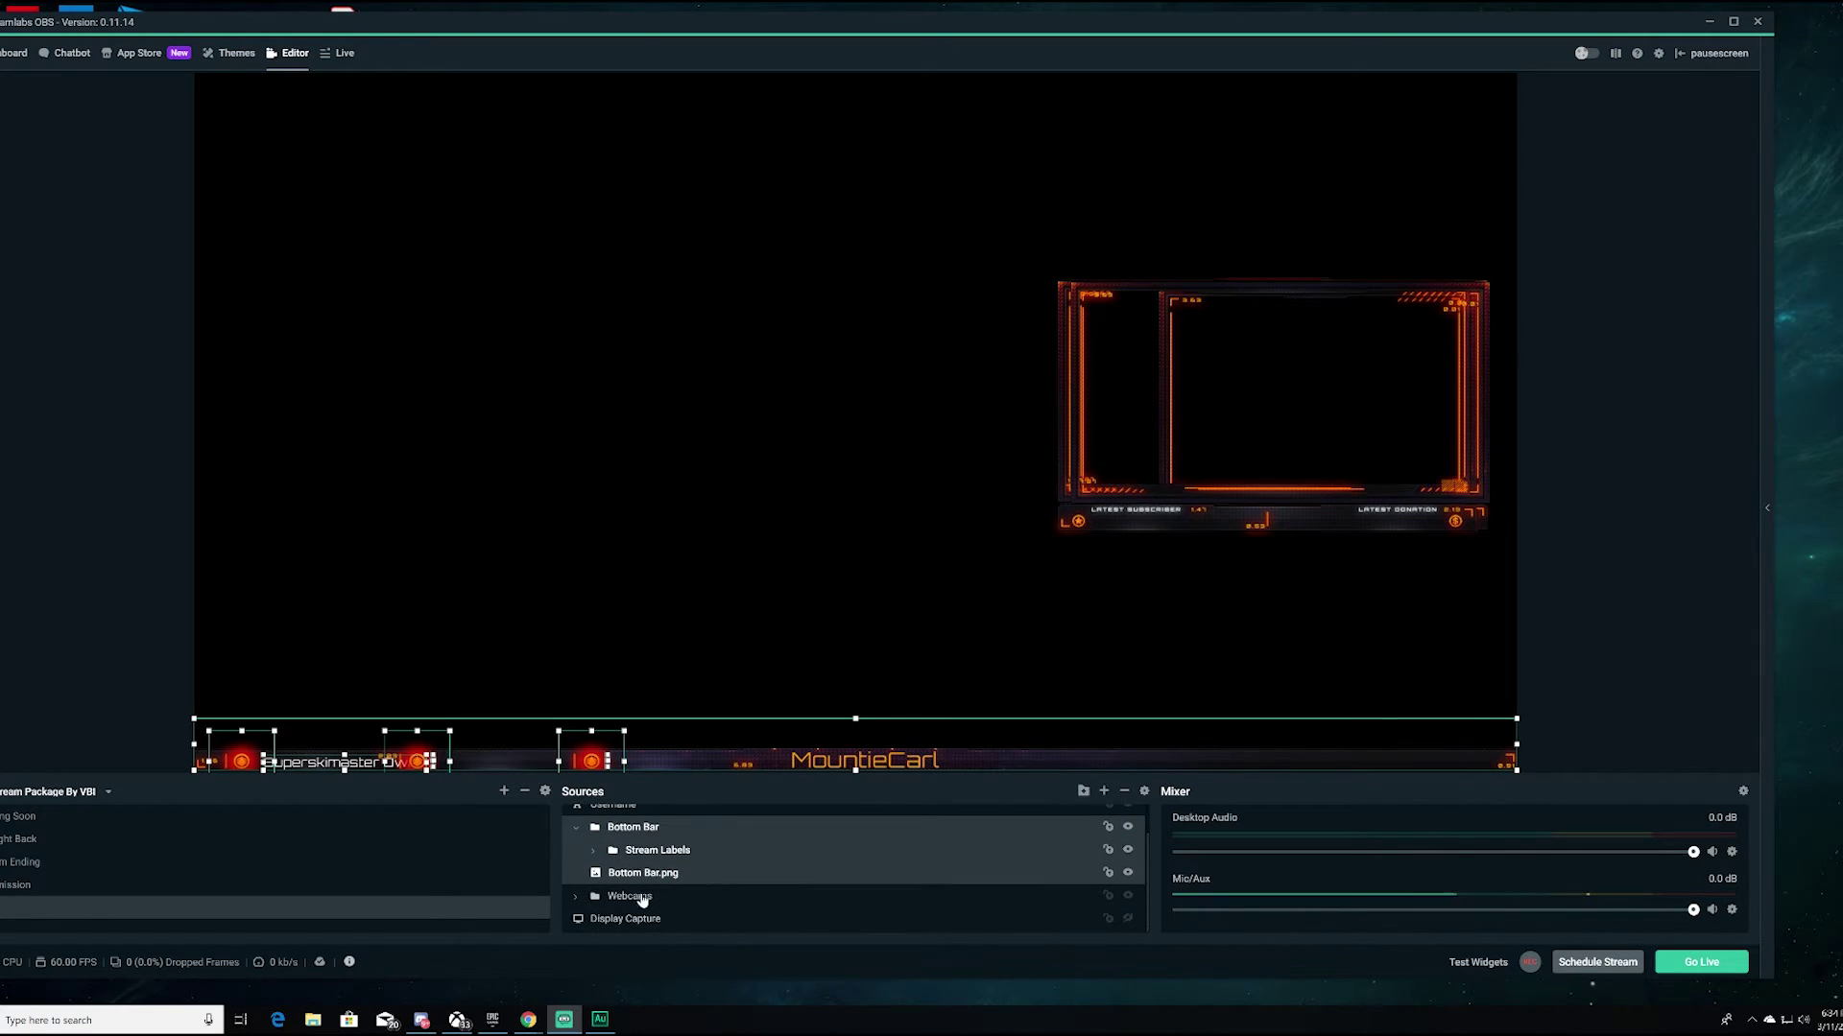
click(592, 850)
scroll(759, 869, down, 2)
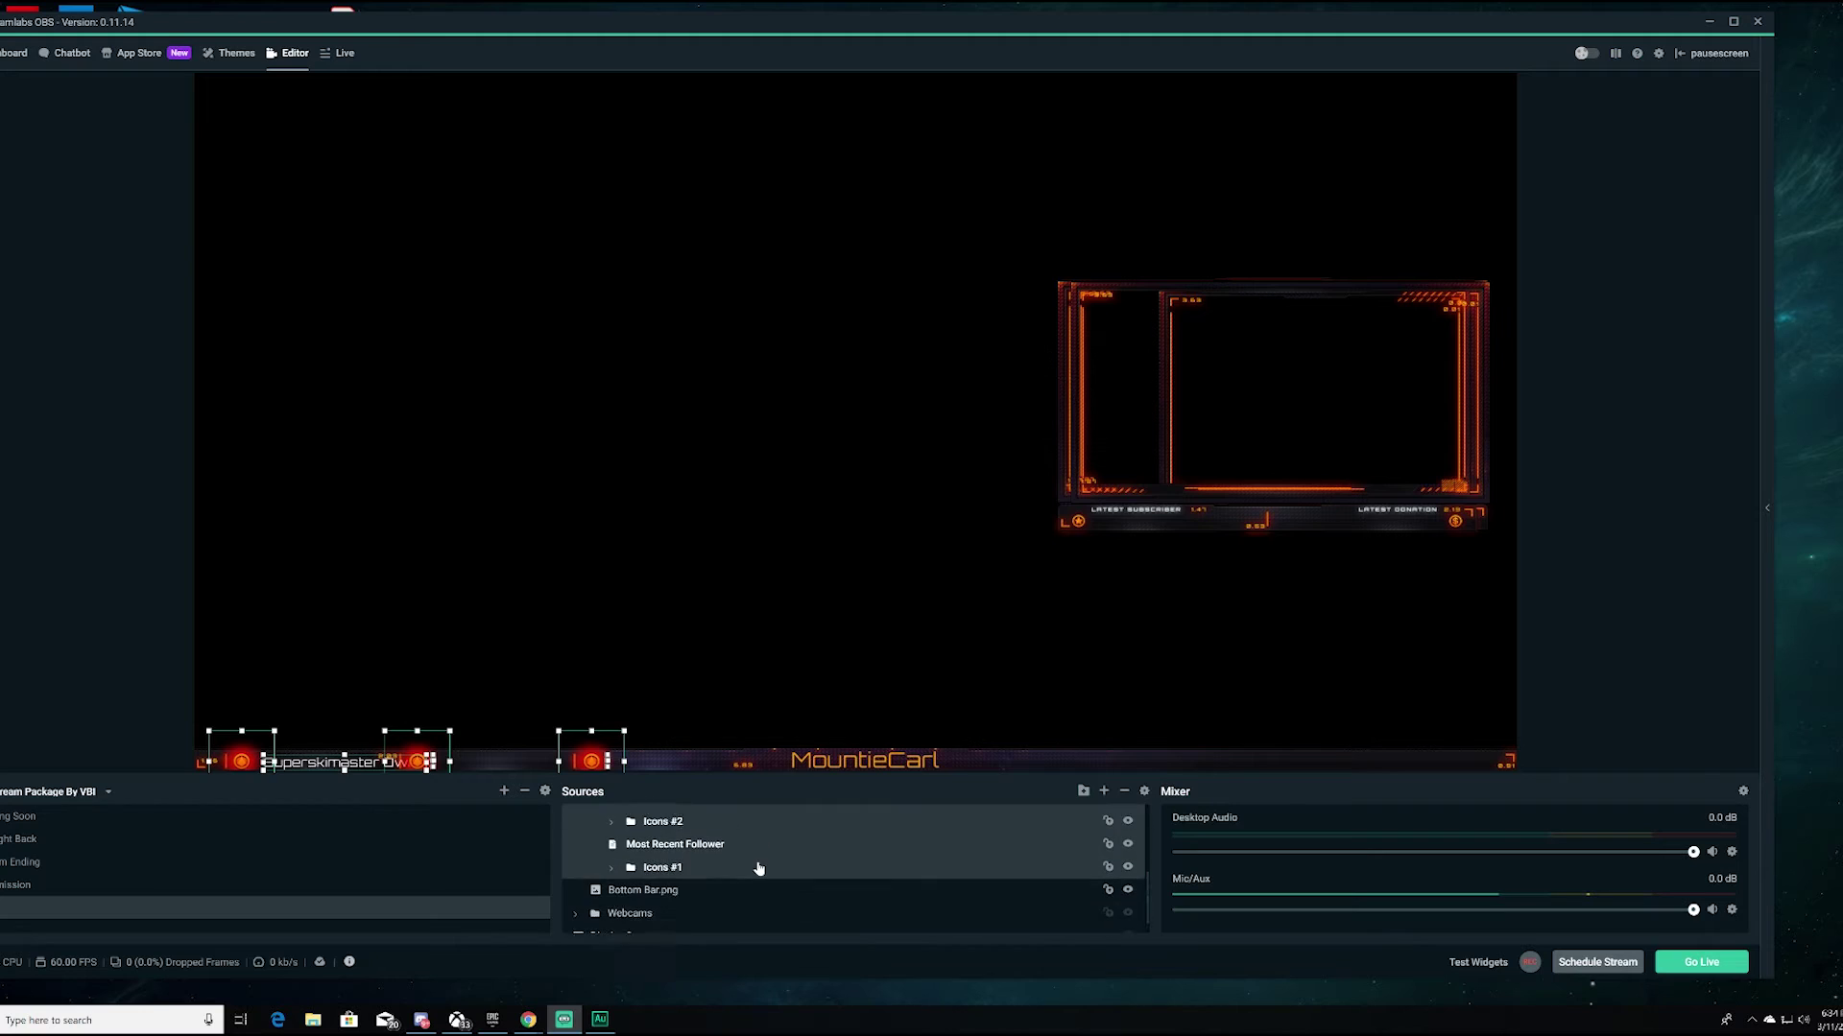
scroll(758, 868, down, 1)
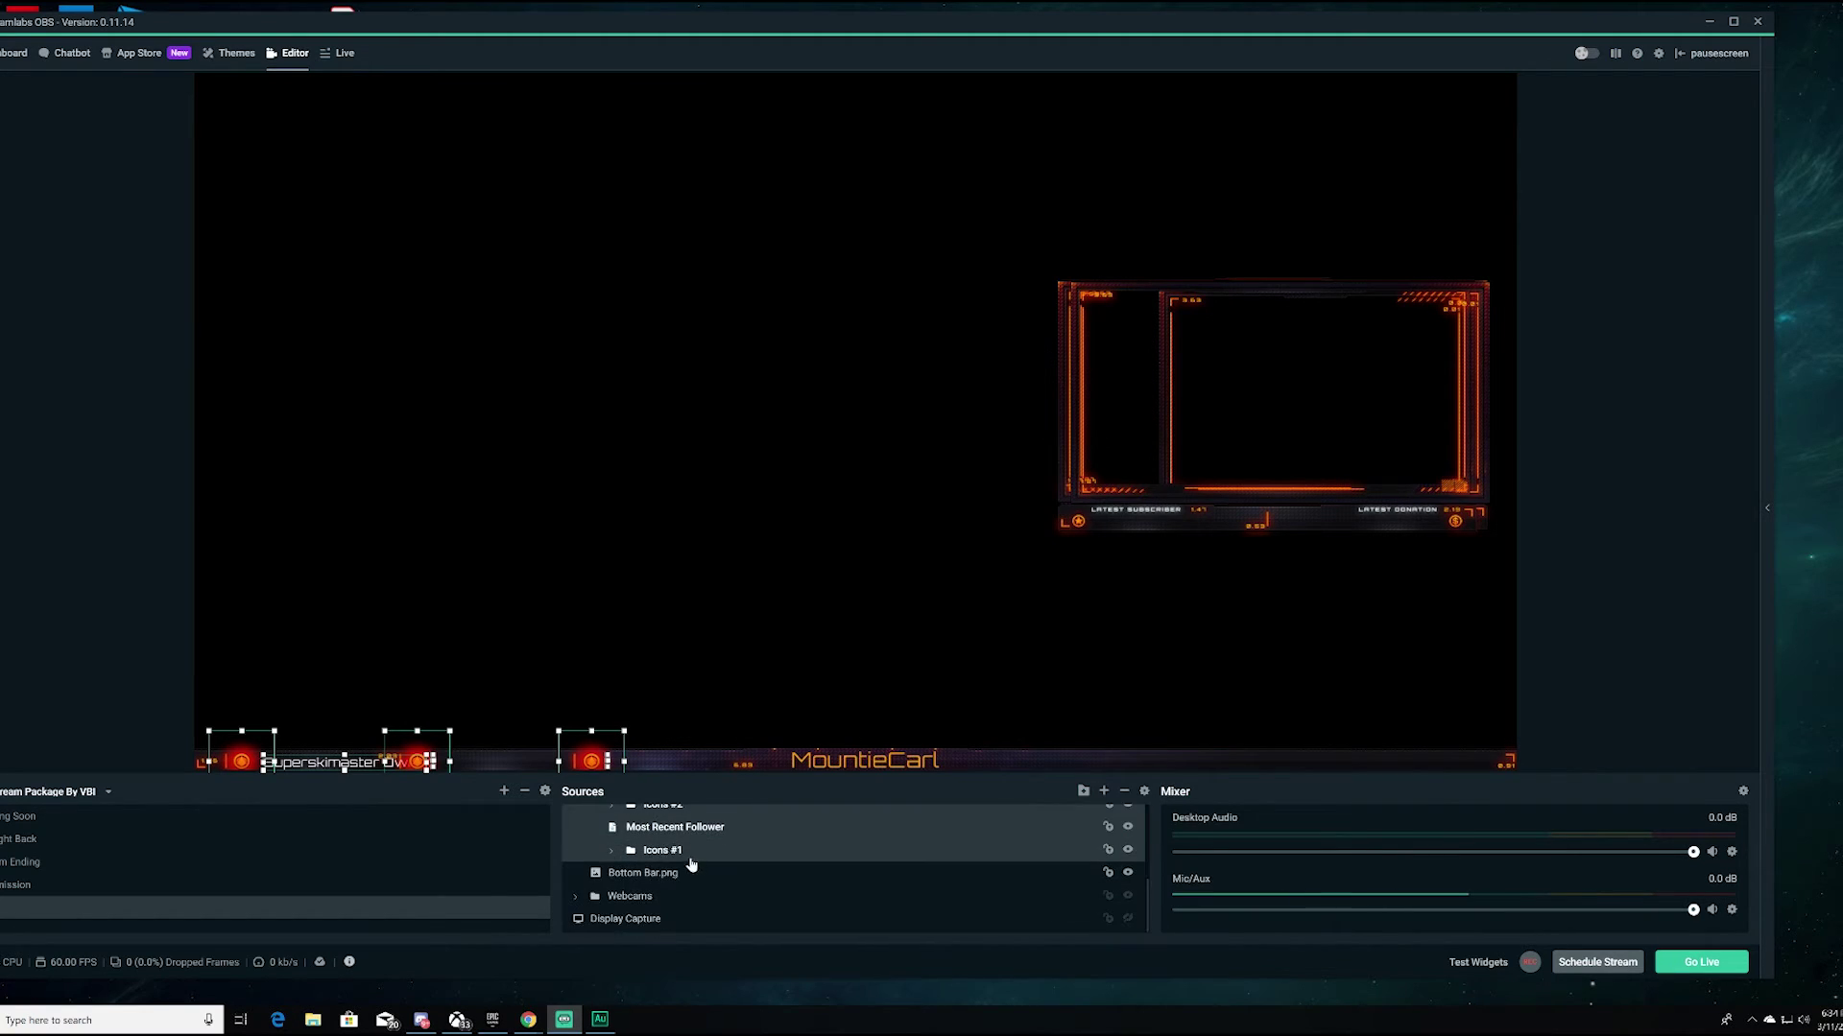
scroll(691, 866, up, 3)
click(576, 863)
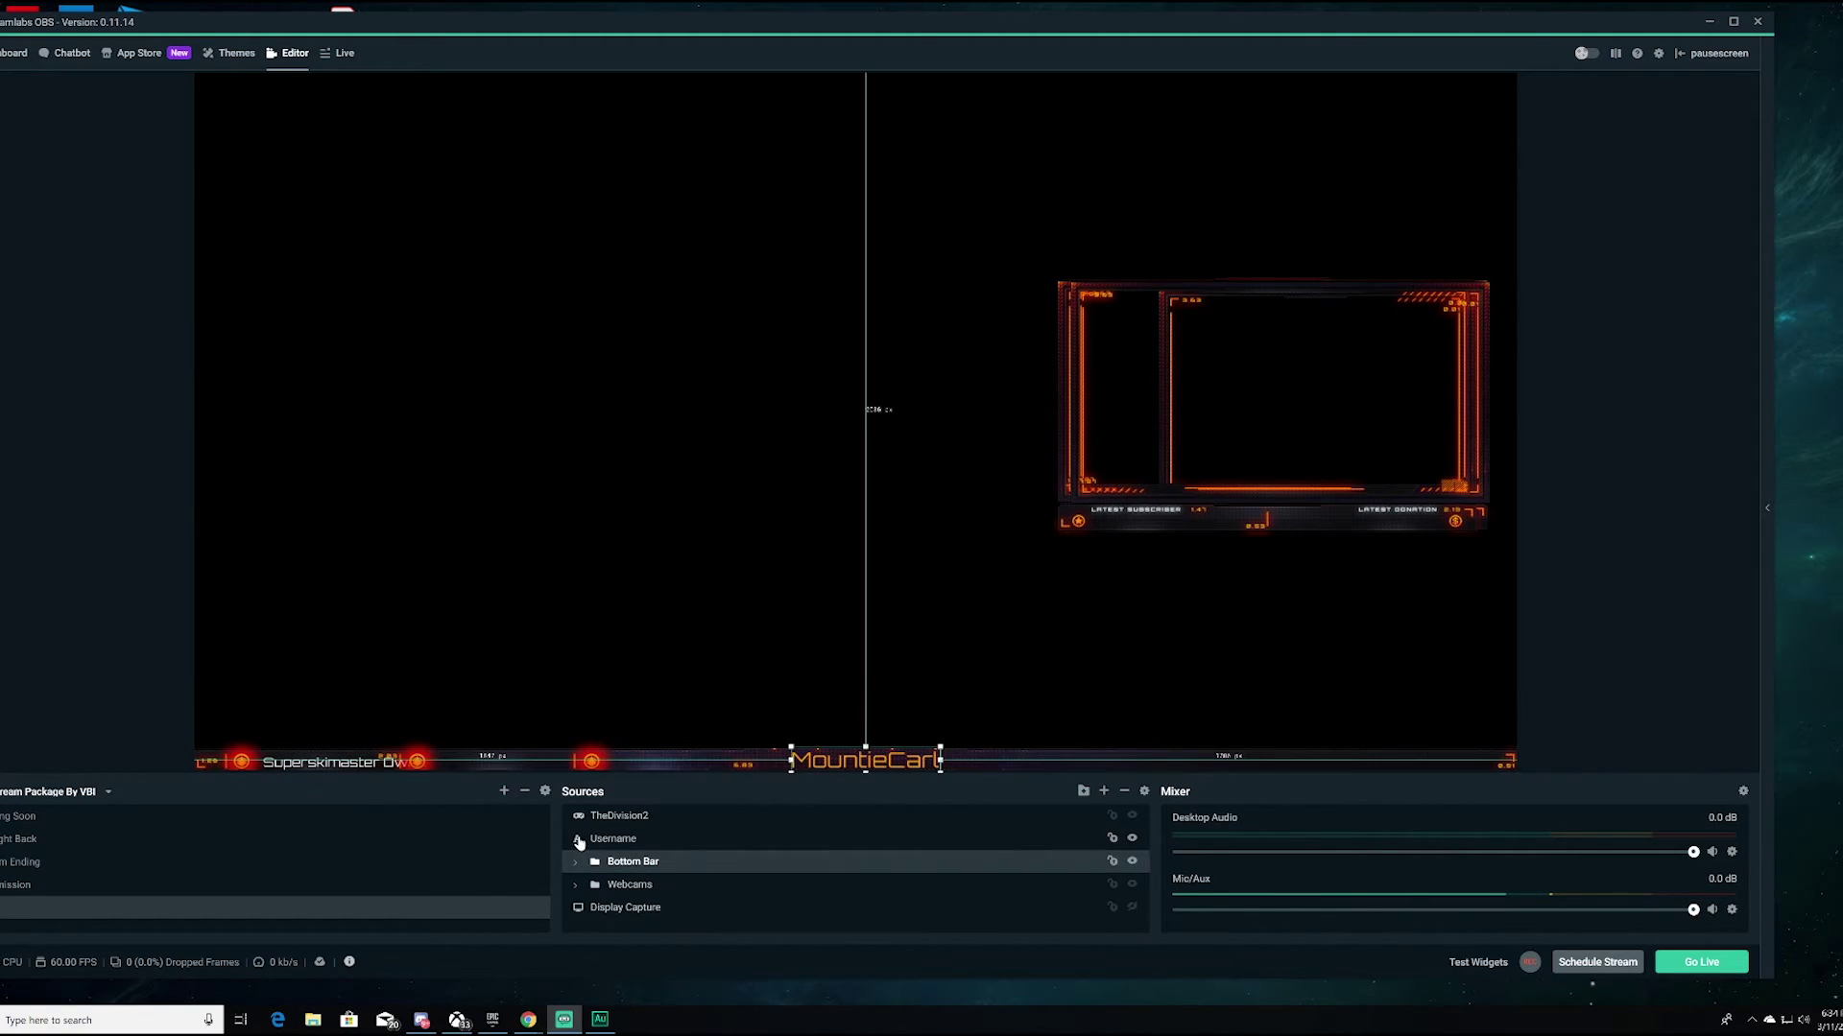
click(580, 841)
double_click(624, 840)
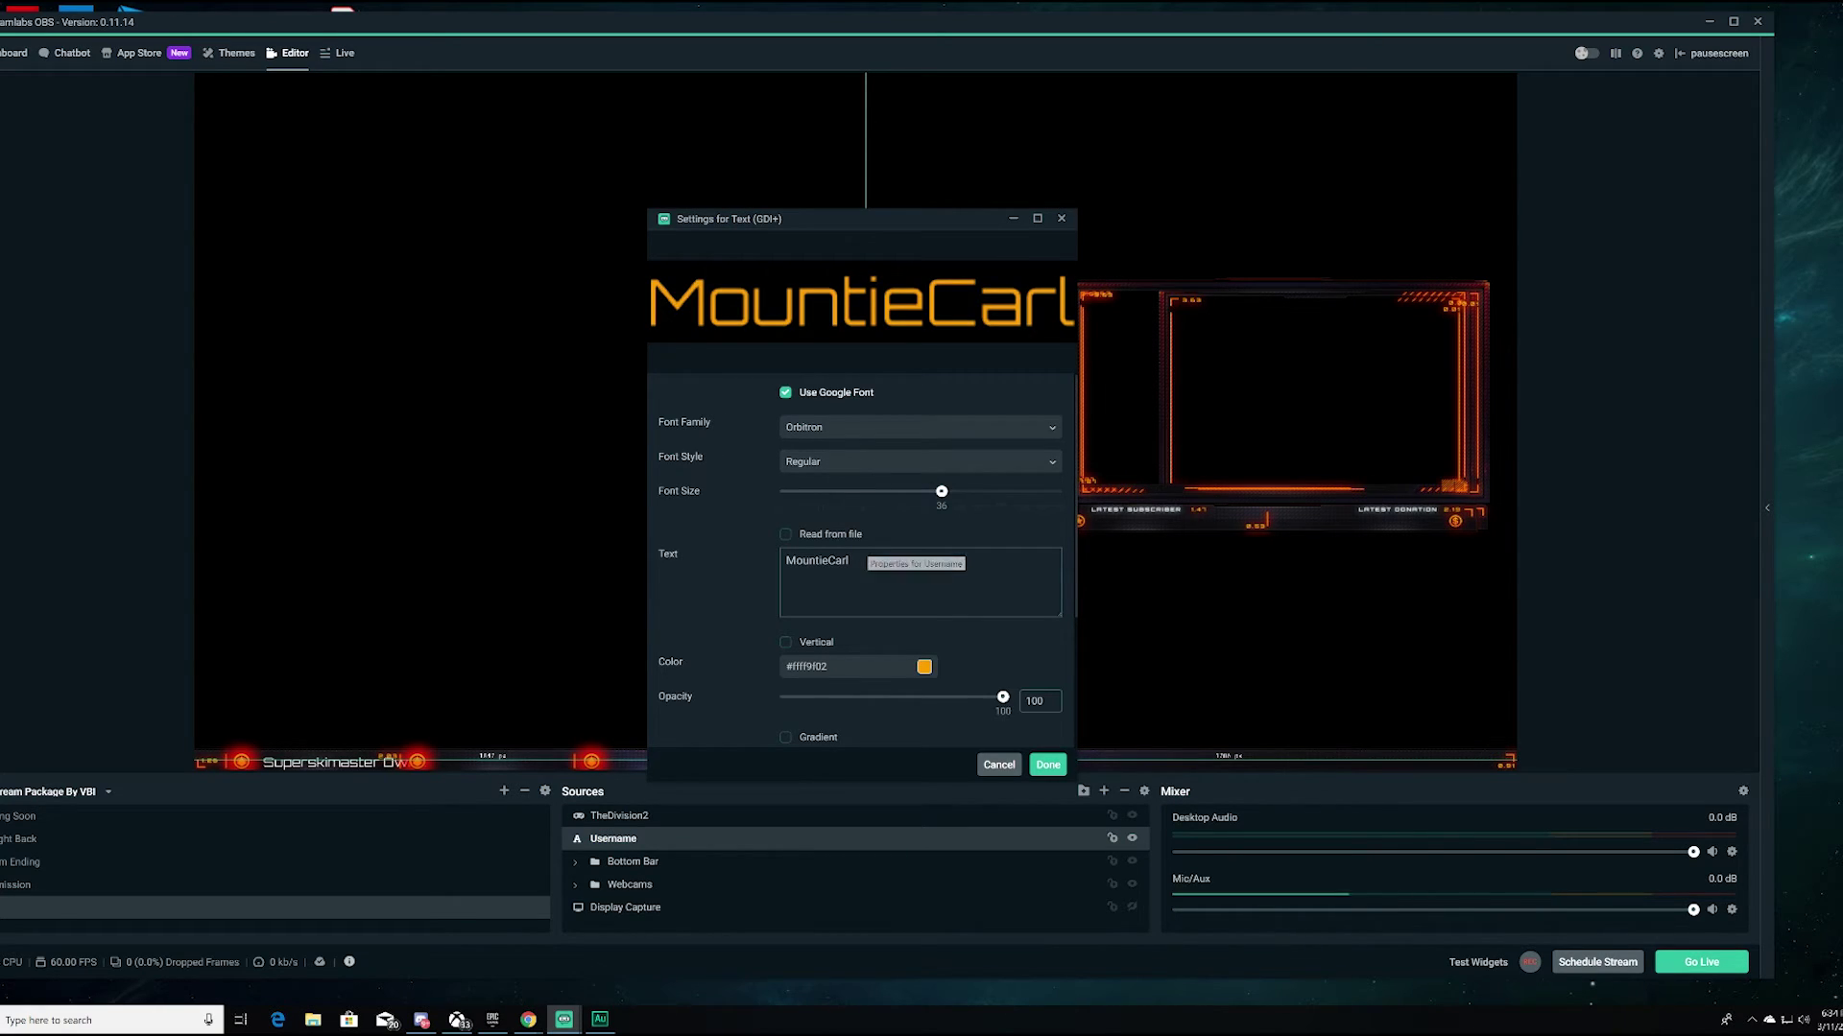
drag(863, 561, 785, 561)
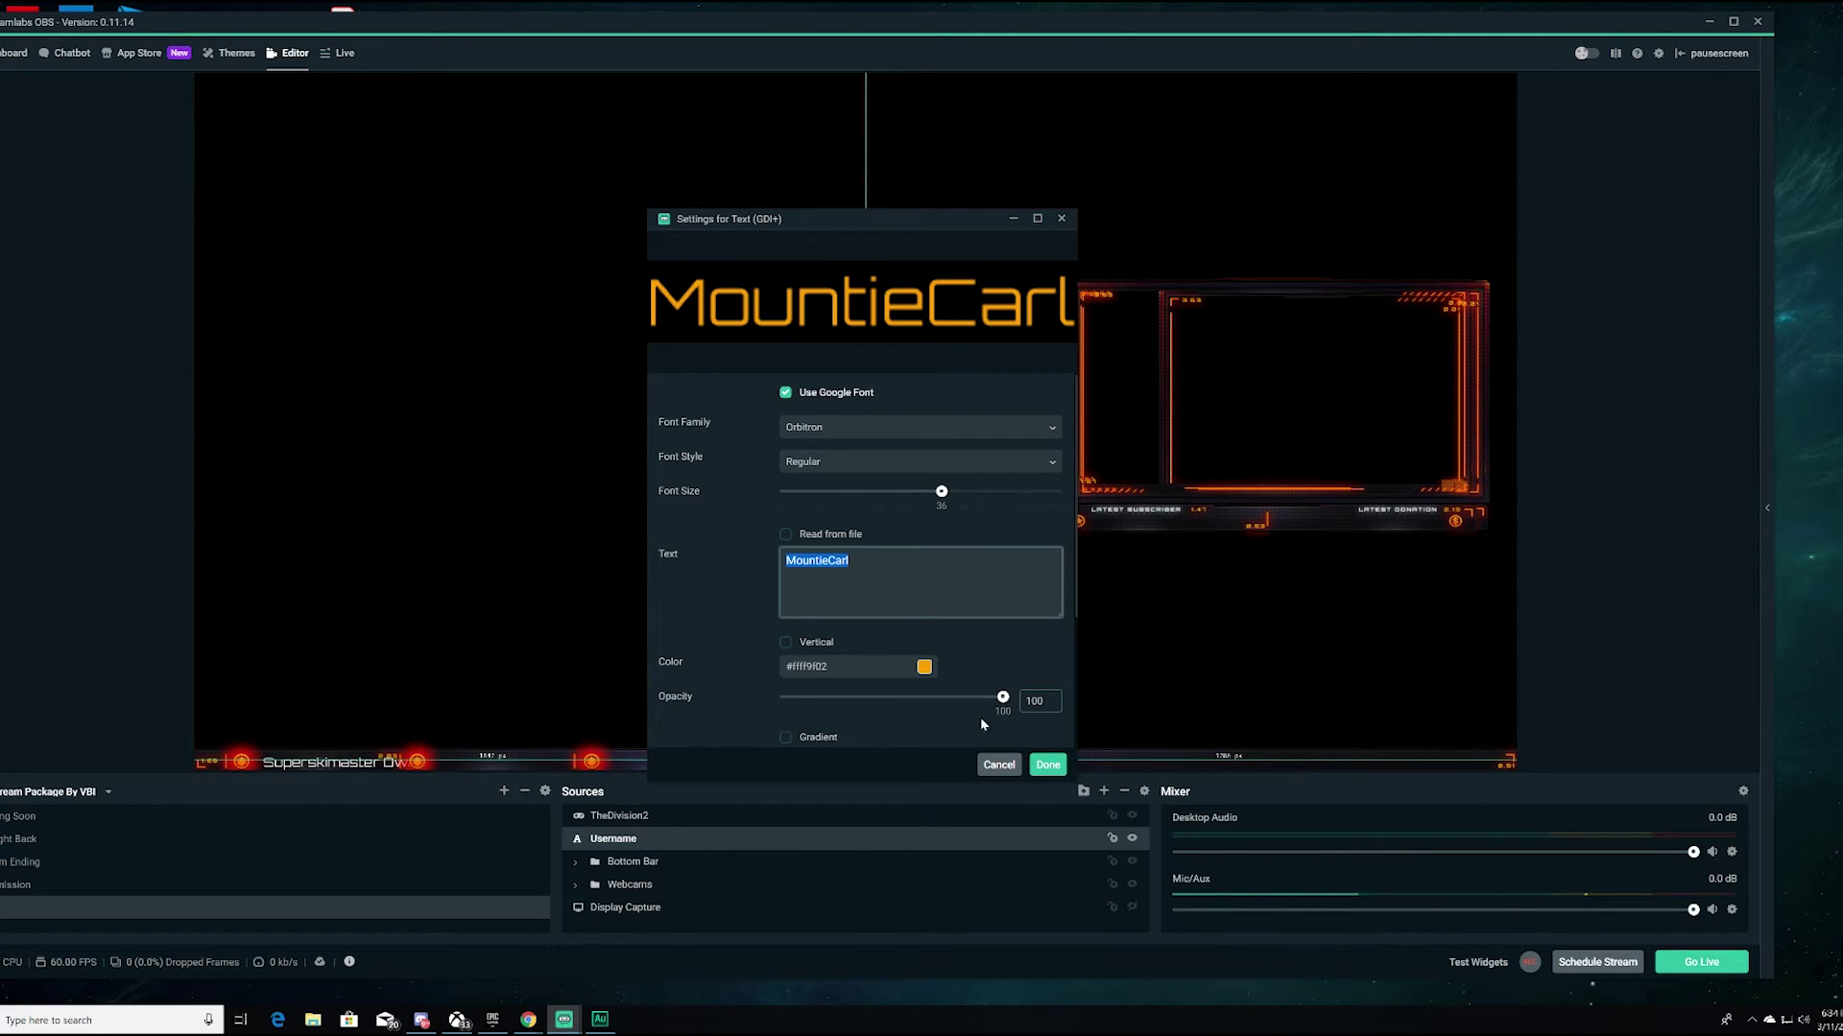
click(985, 764)
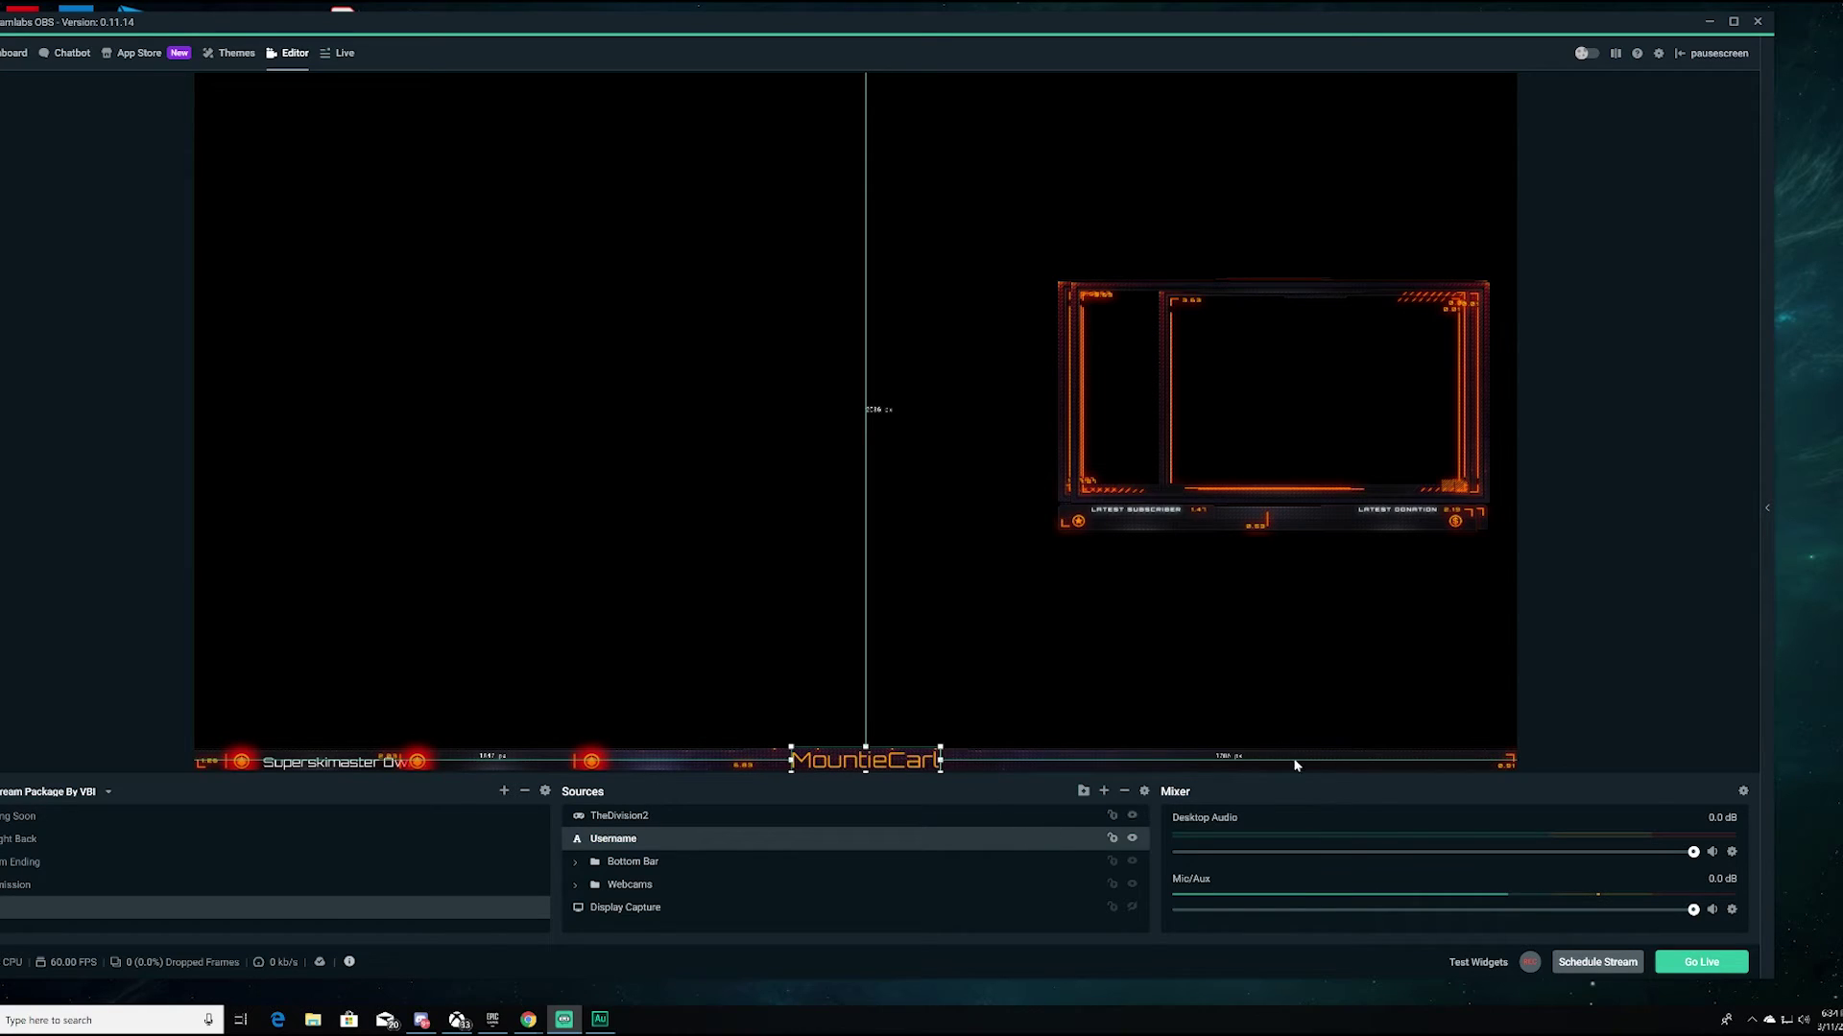
click(1720, 550)
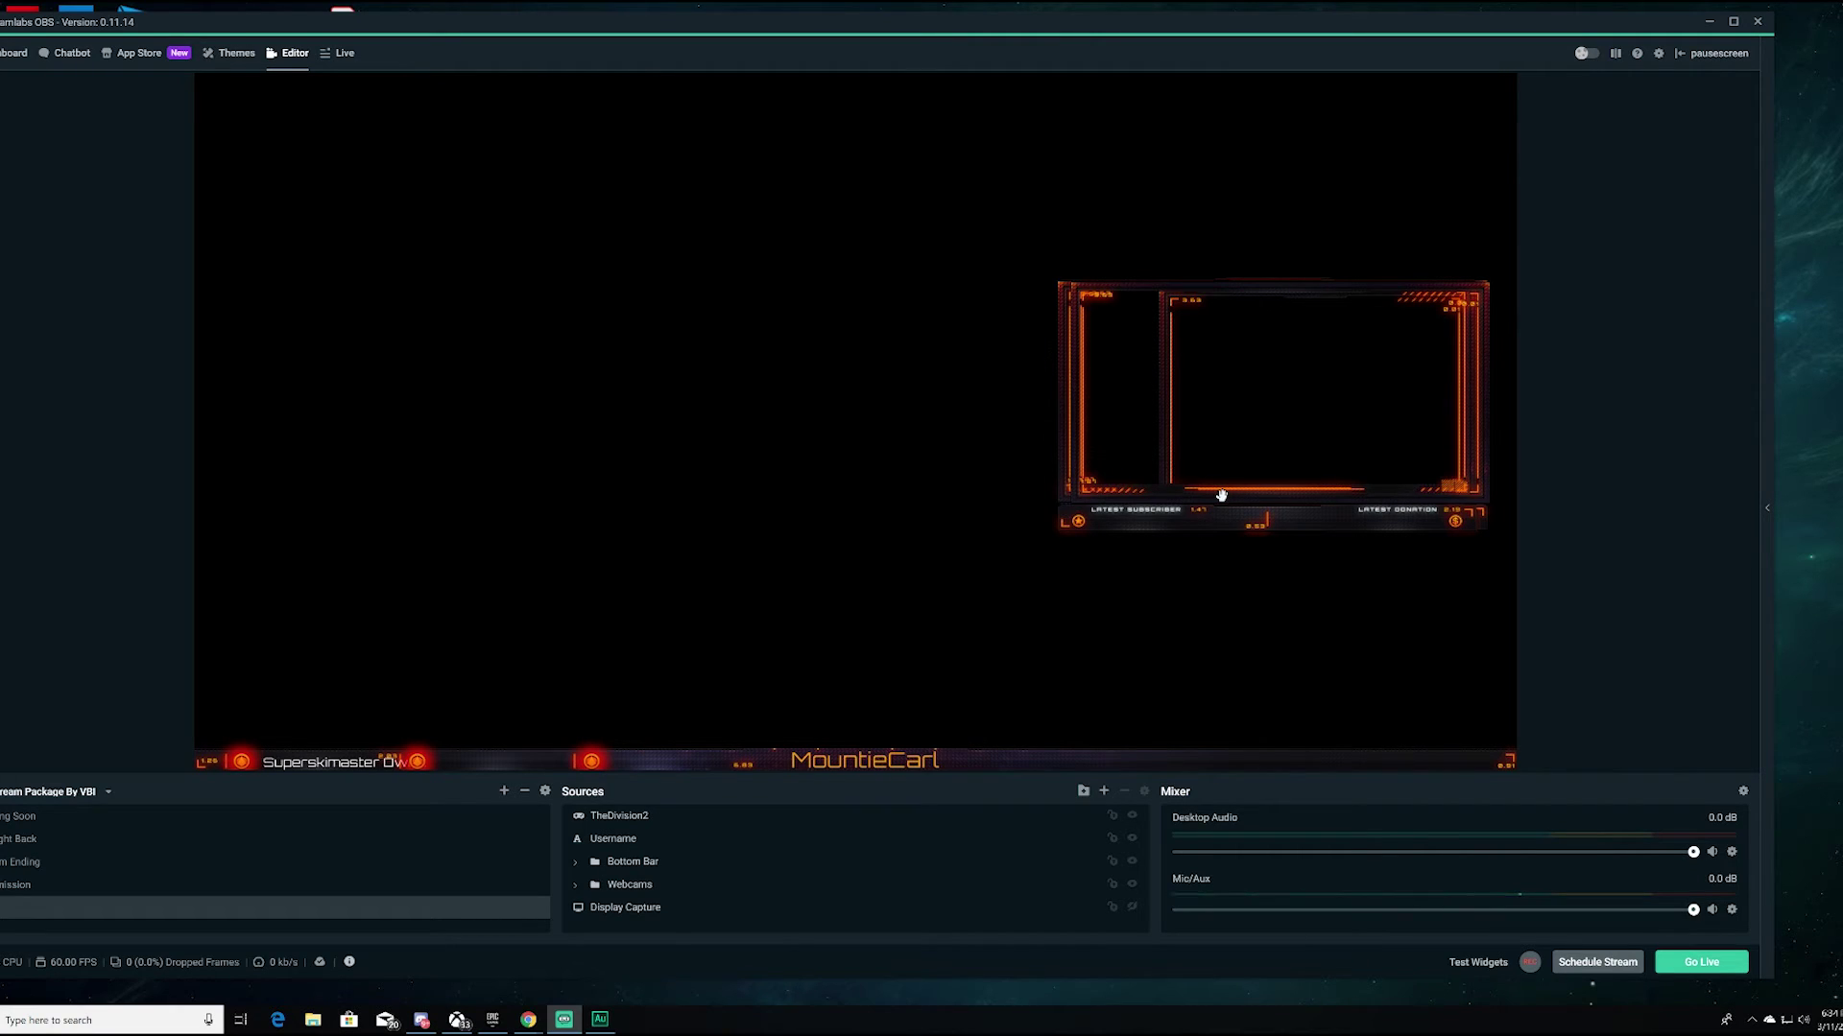
Step: Open the Add Source catalogue and preview the Member Goal, Spin Wheel, Donation Ticker and Donation Goal widgets
click(1104, 791)
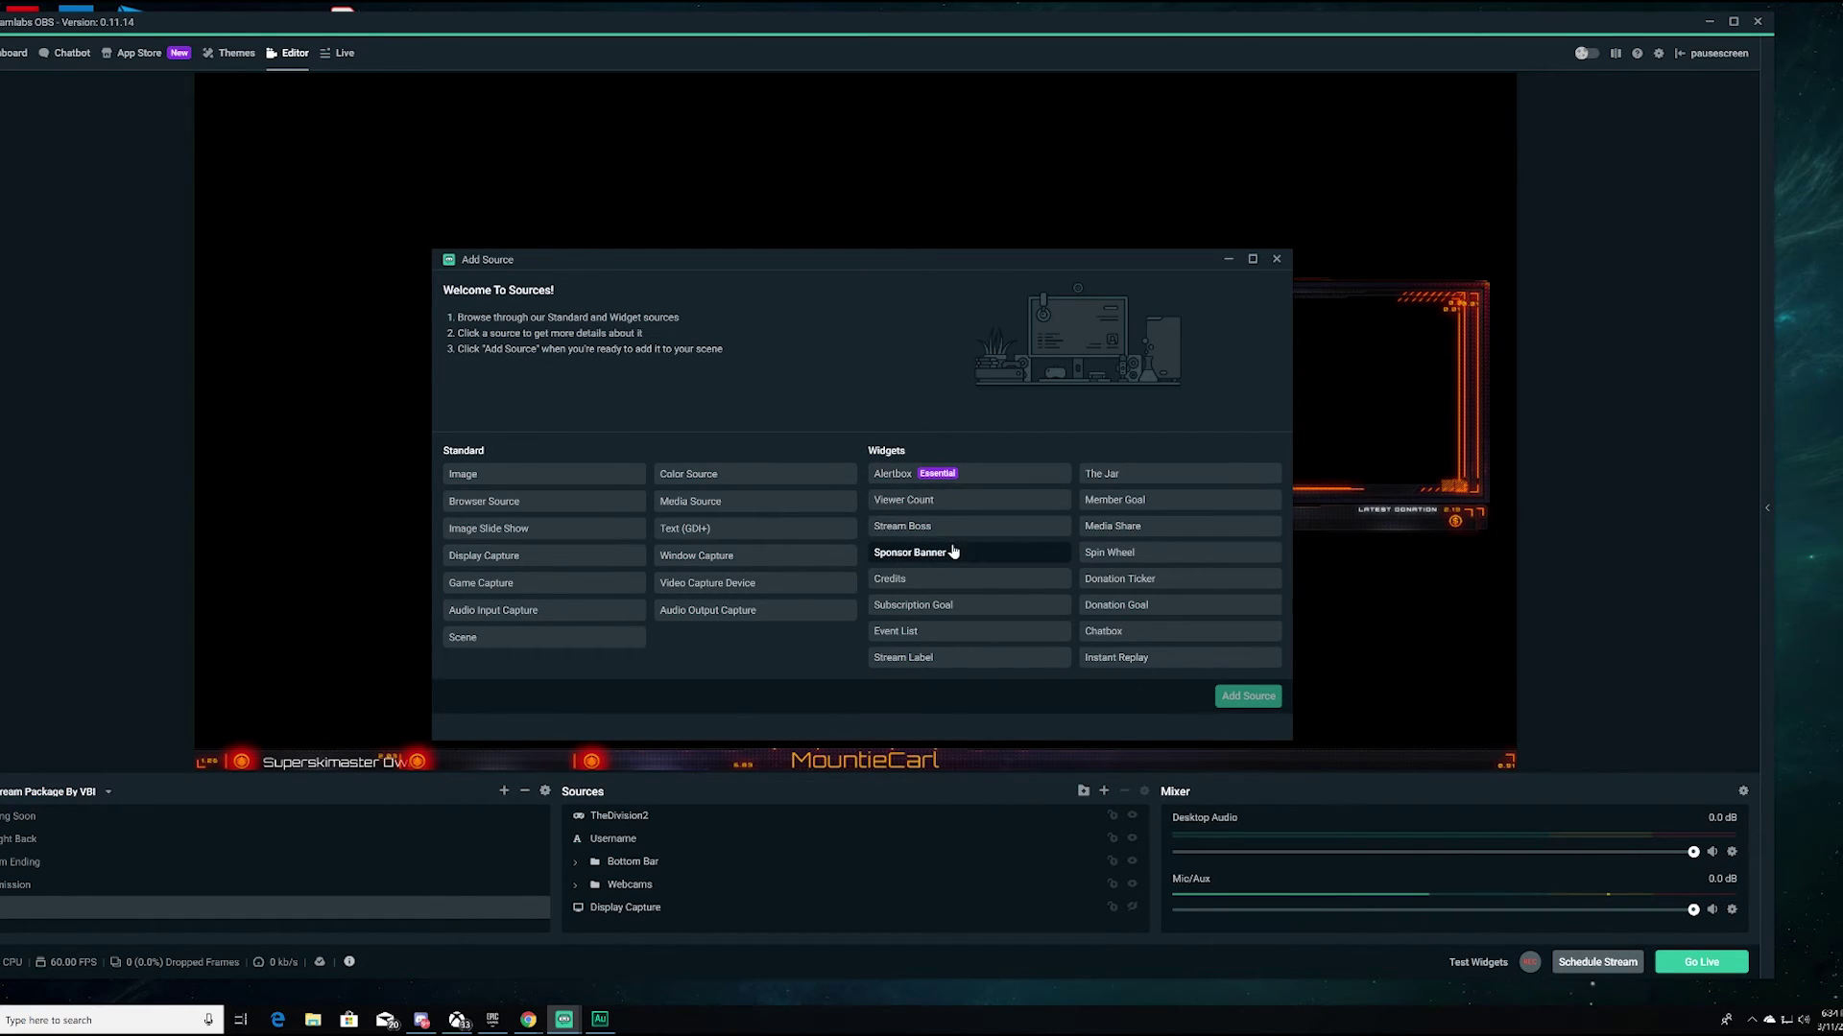
click(1132, 502)
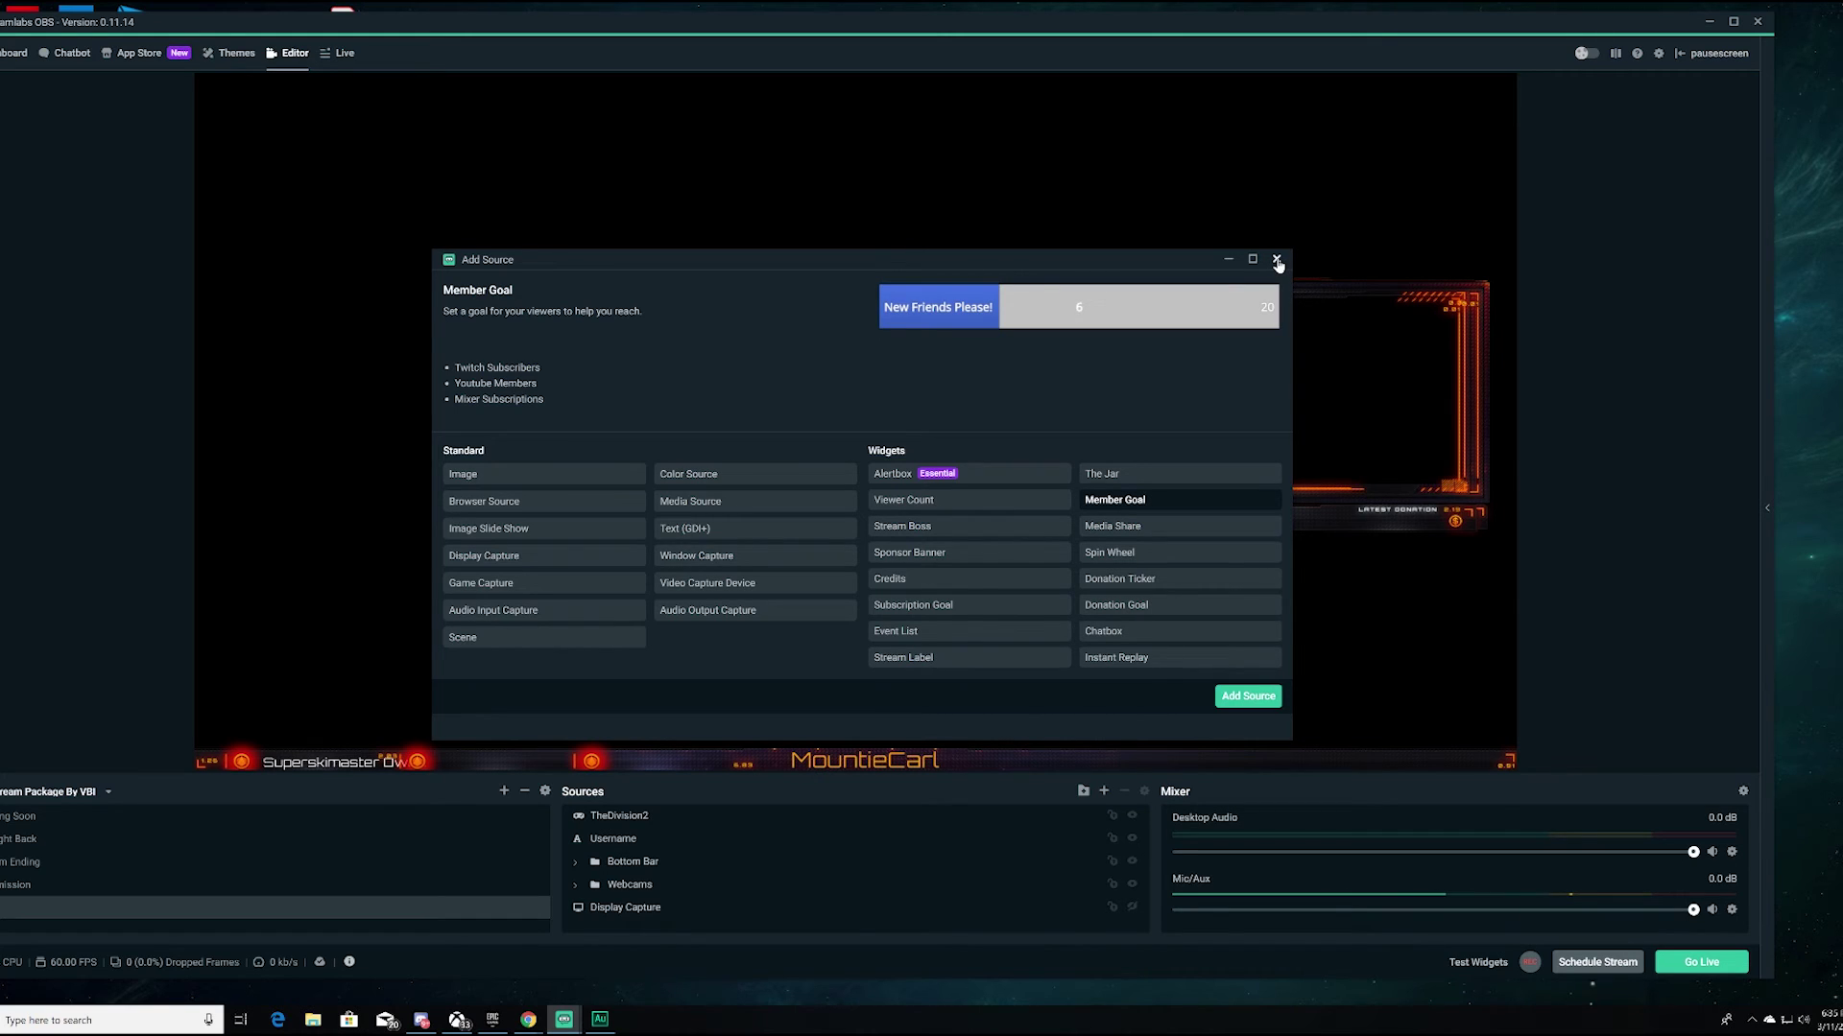
click(1163, 561)
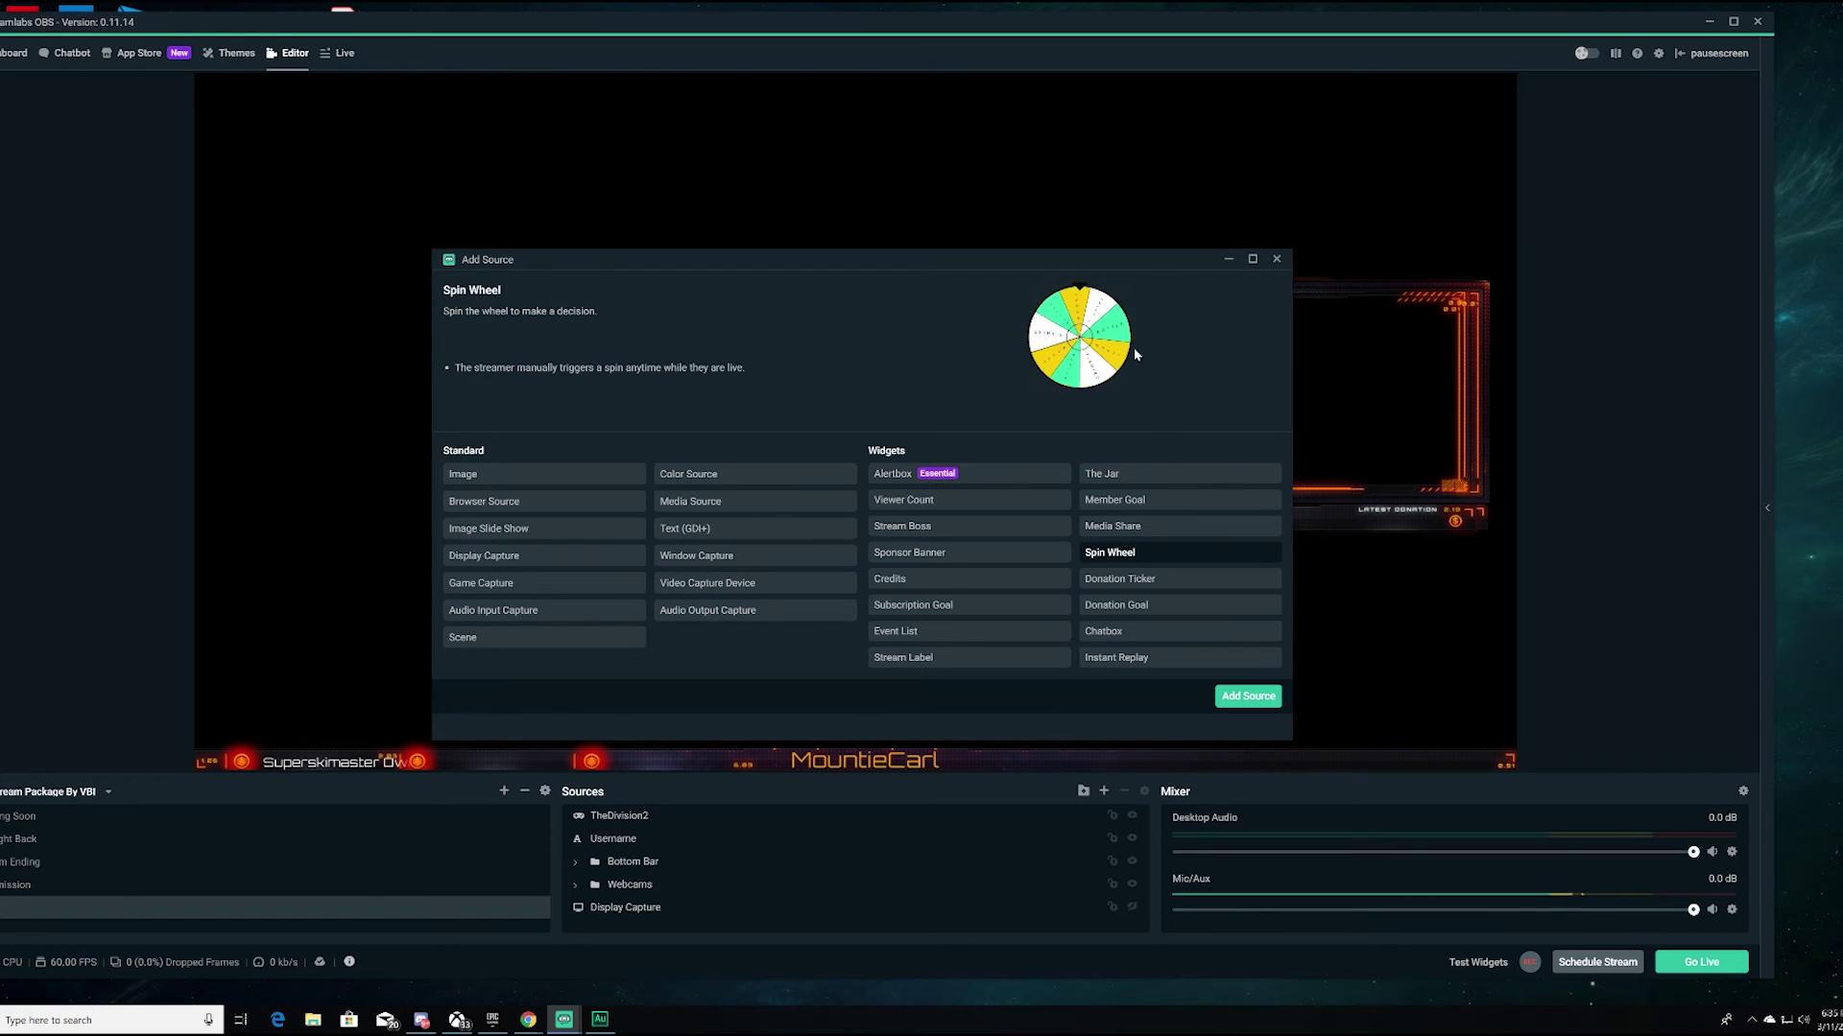
click(1168, 580)
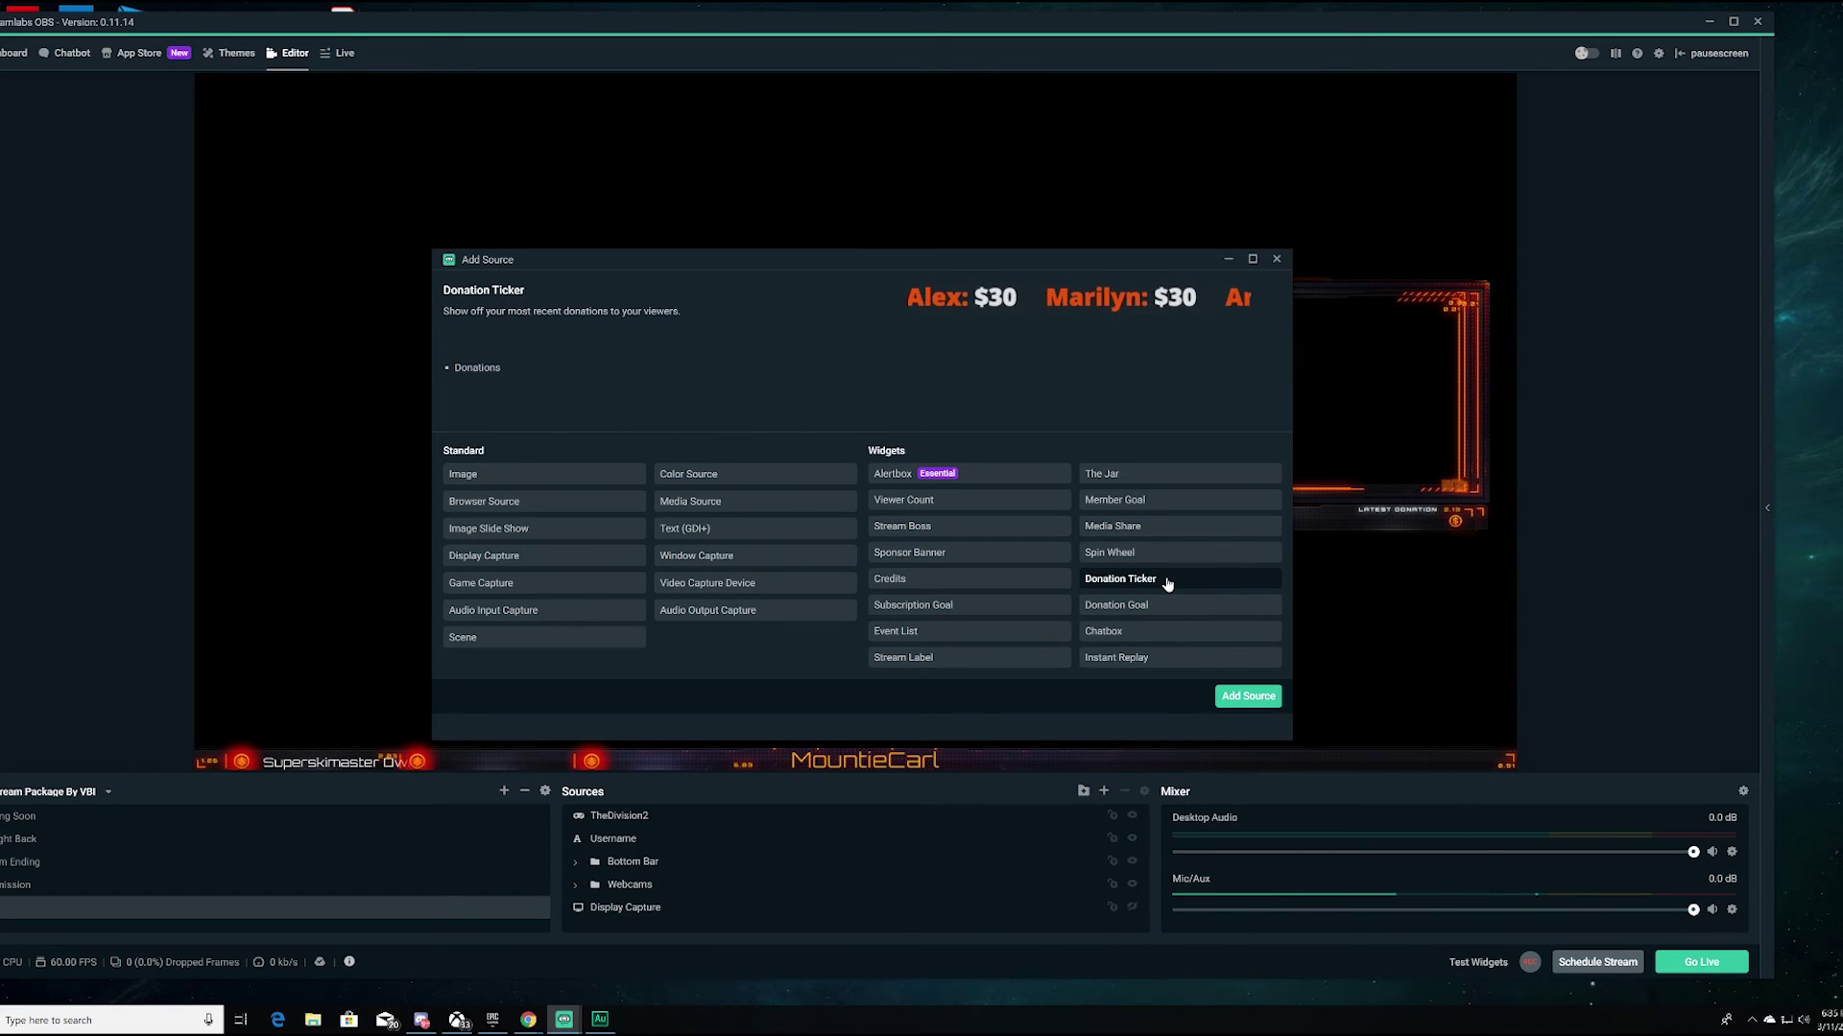
click(1168, 608)
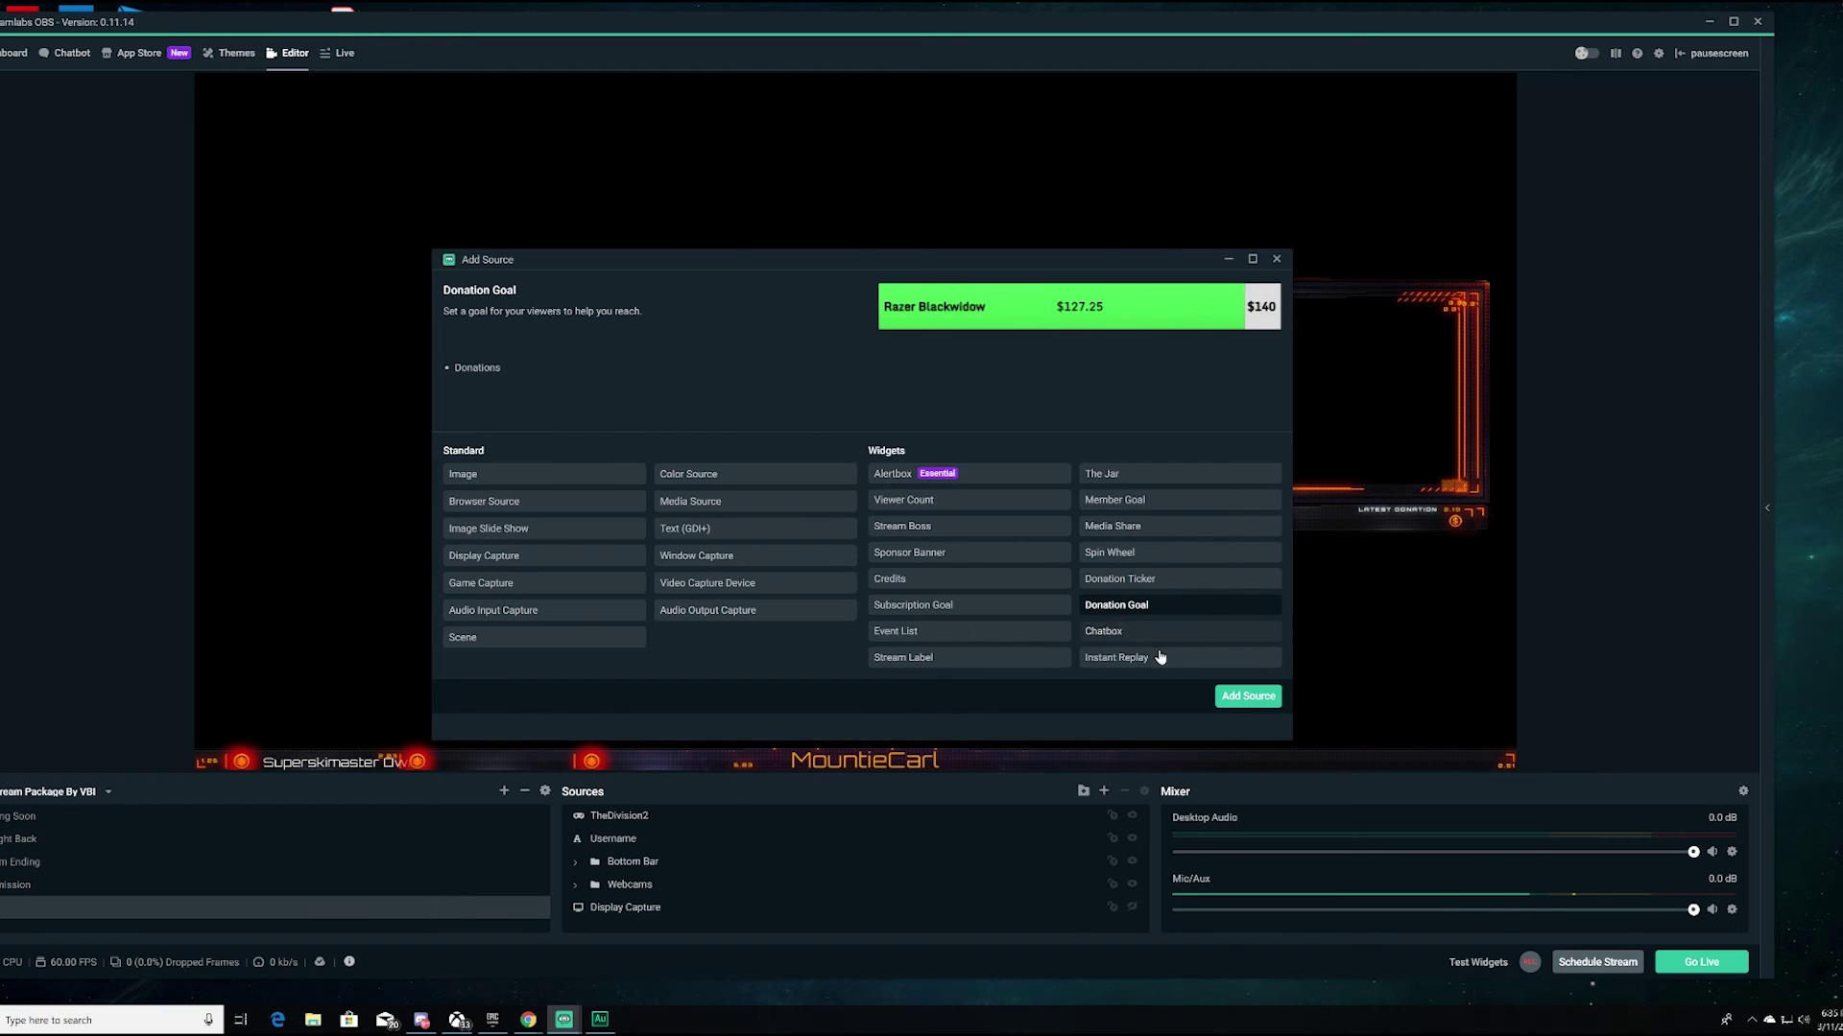
Step: Preview the Instant Replay, The Jar, Alertbox and Viewer Count widgets
click(1159, 658)
click(1156, 475)
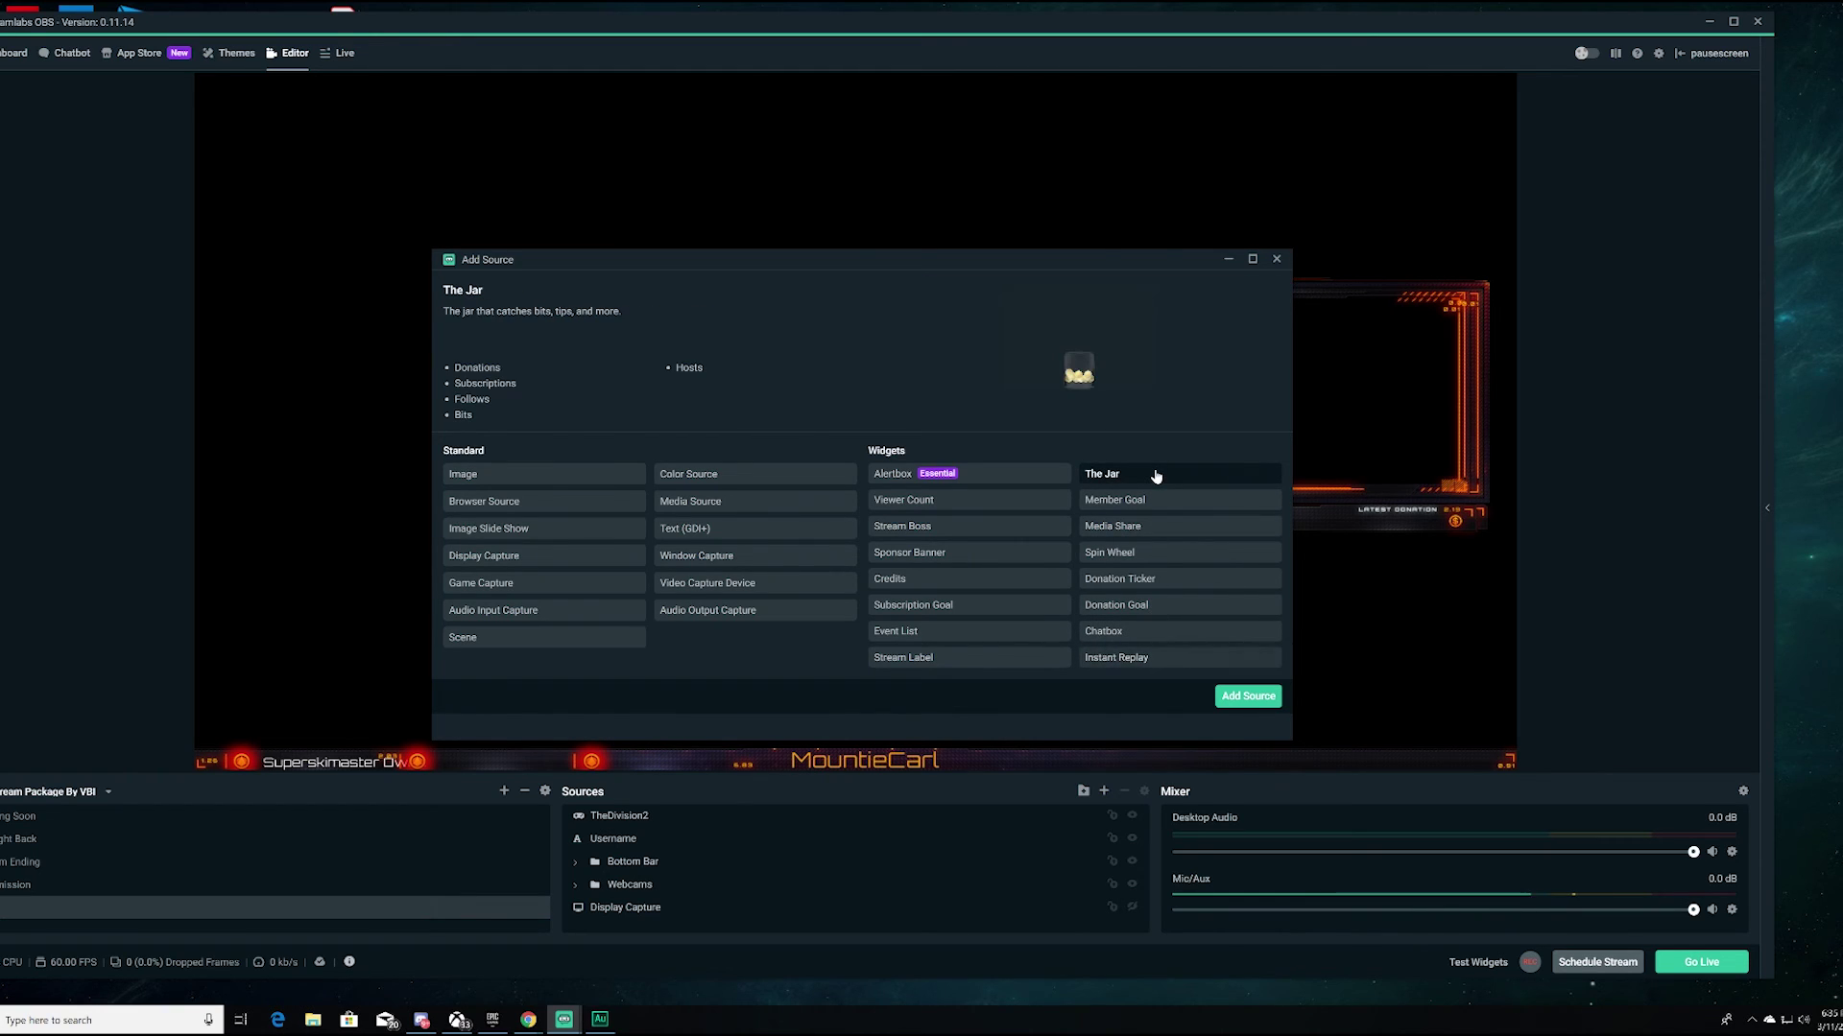
click(965, 475)
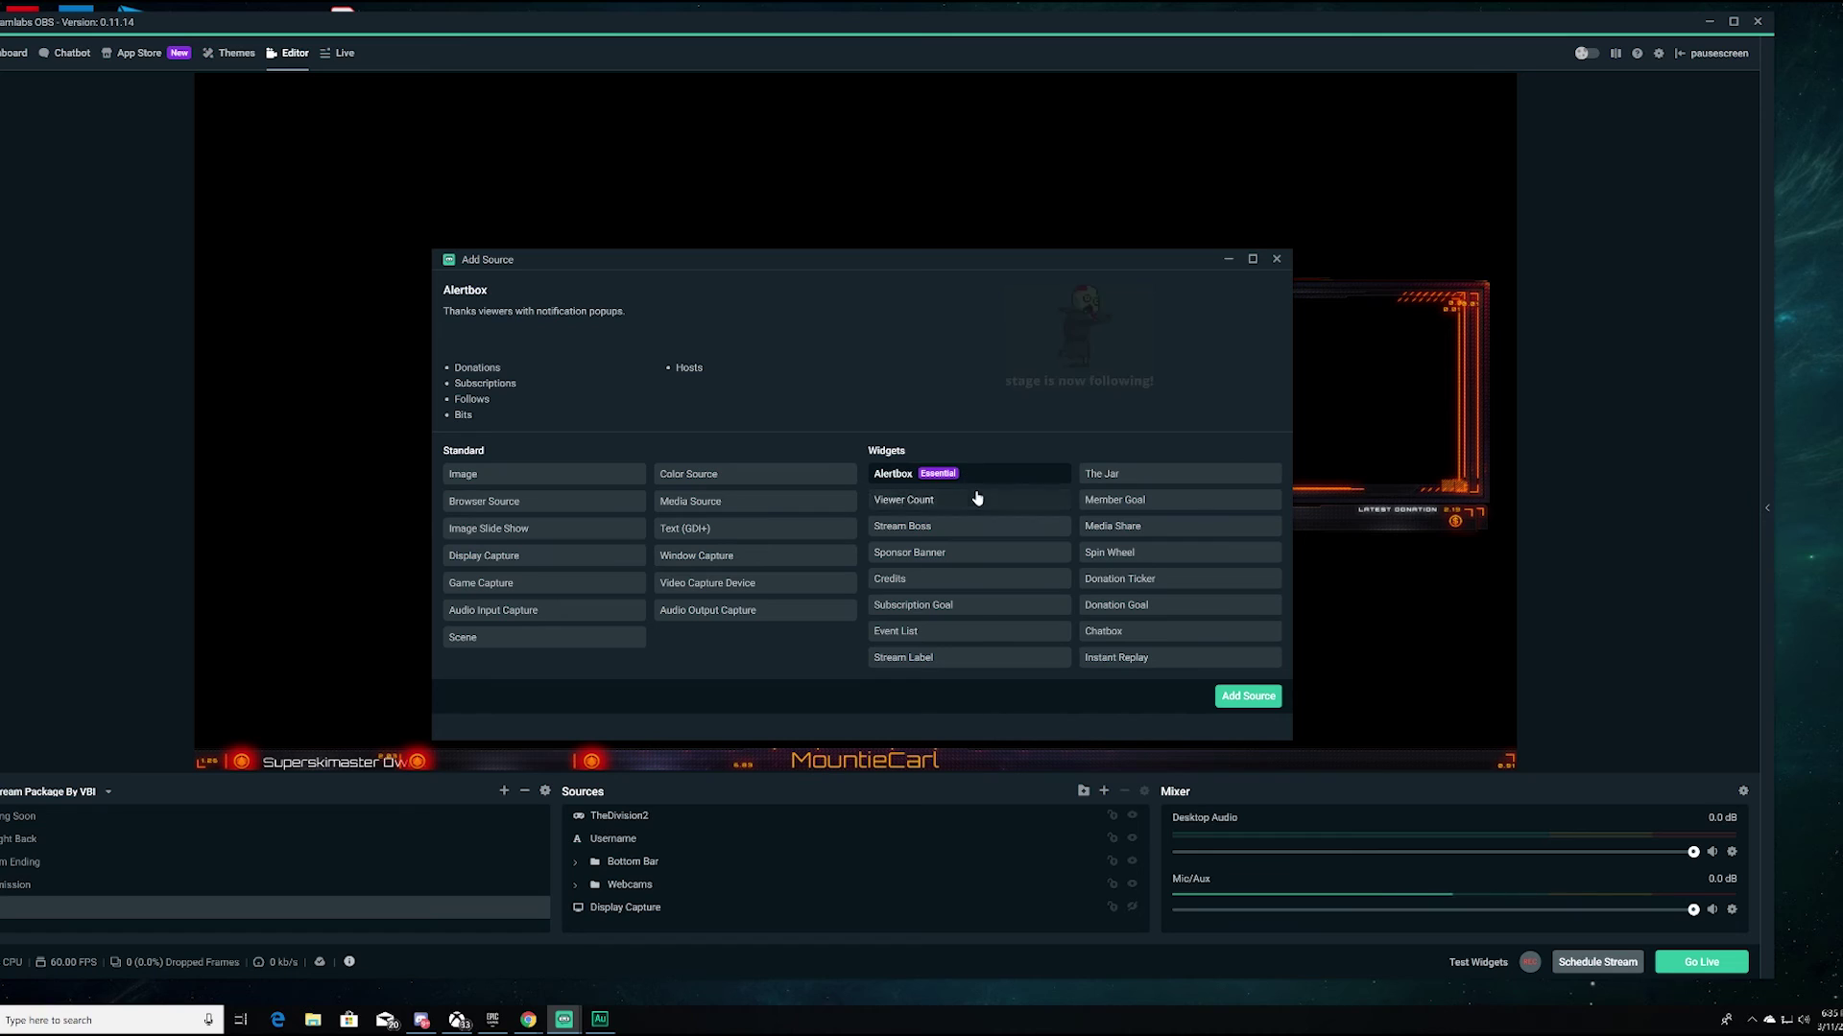
click(978, 501)
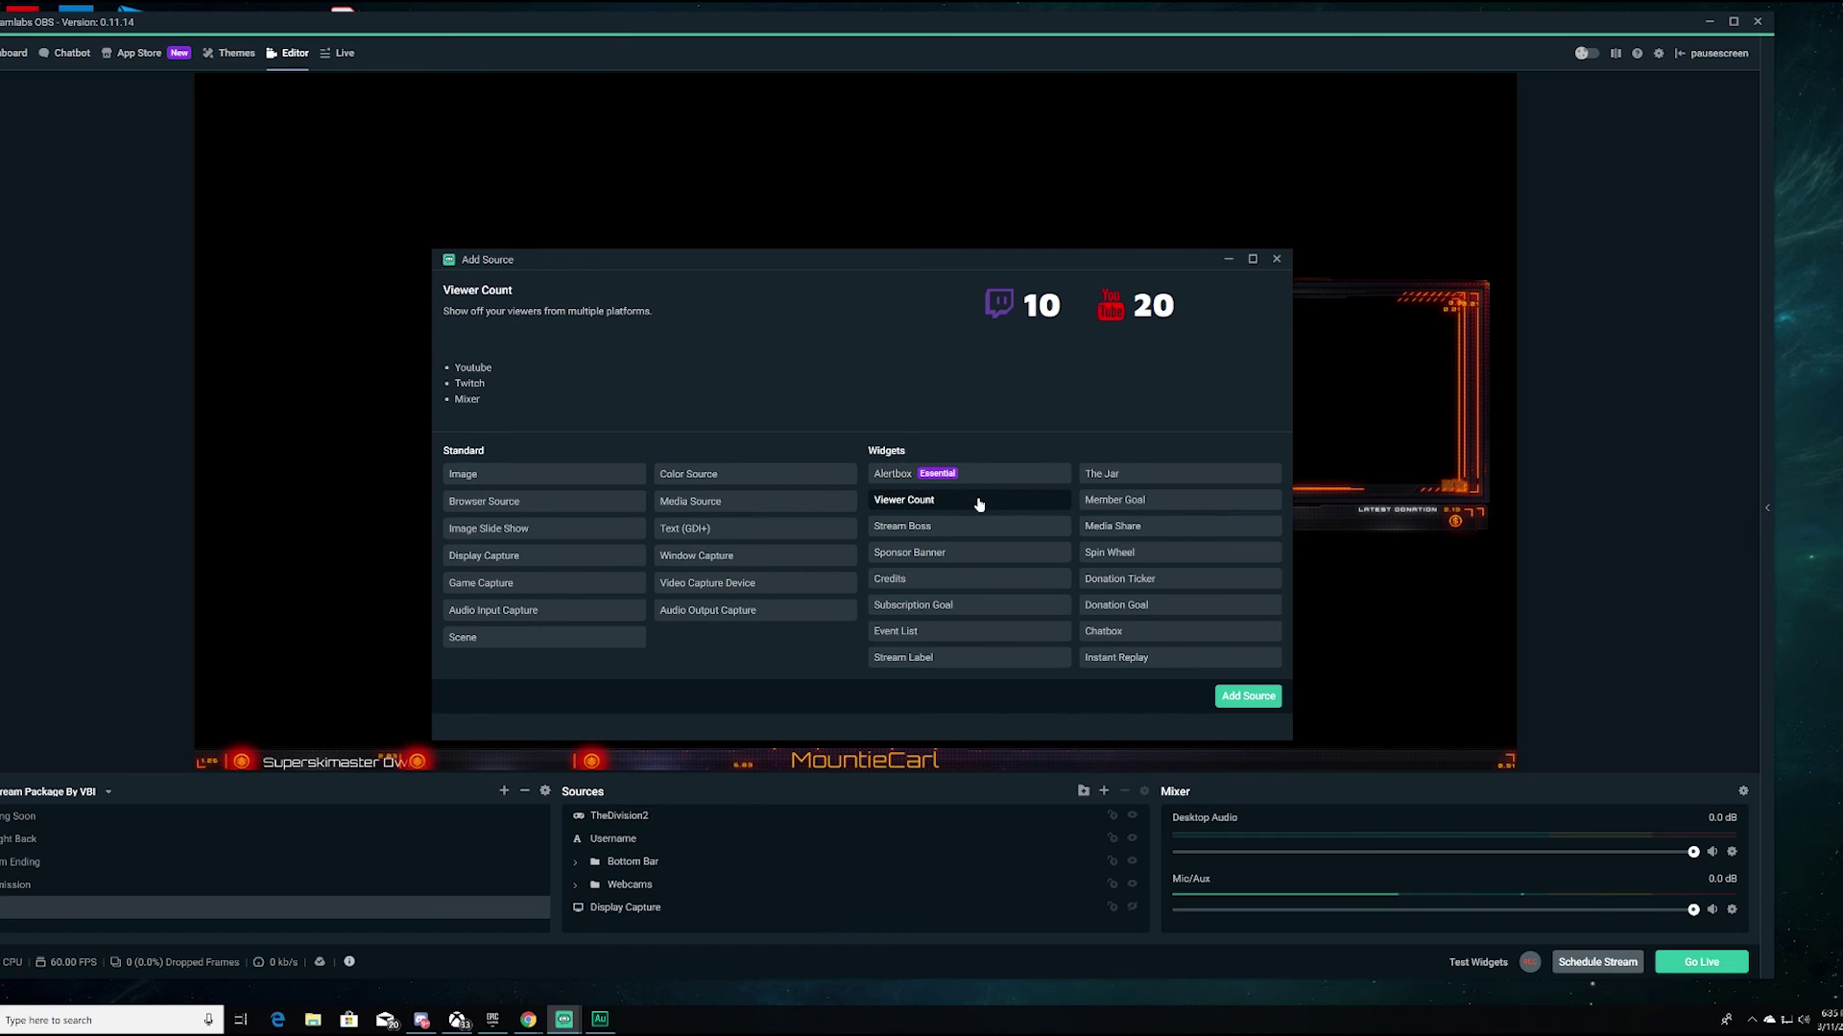